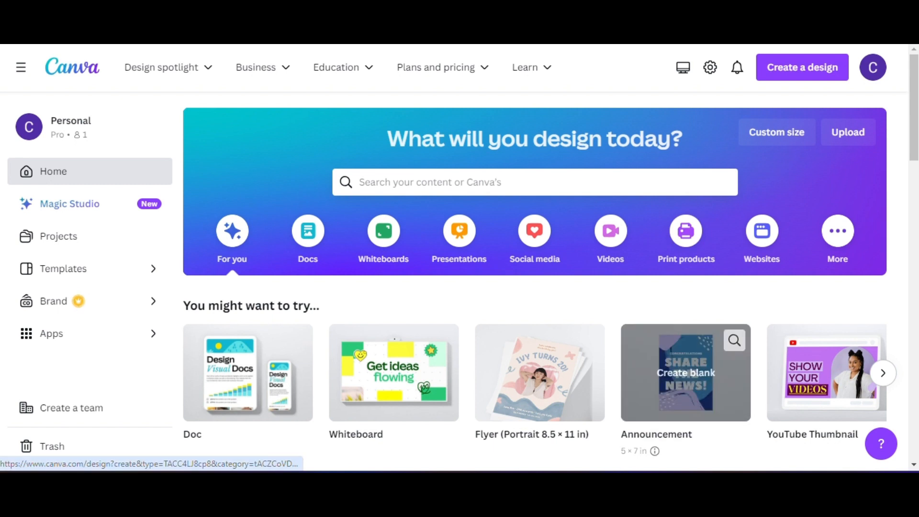
Step: Create a new custom-size design 8.5 in wide and 11 in high
{"action": "left_click", "coordinate": [815, 68]}
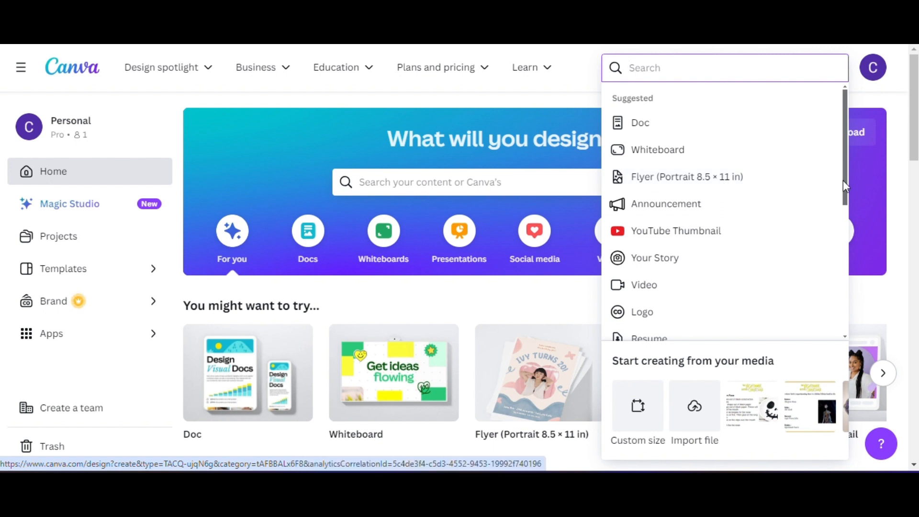
{"action": "left_click_drag", "start_coordinate": [843, 181], "coordinate": [839, 335]}
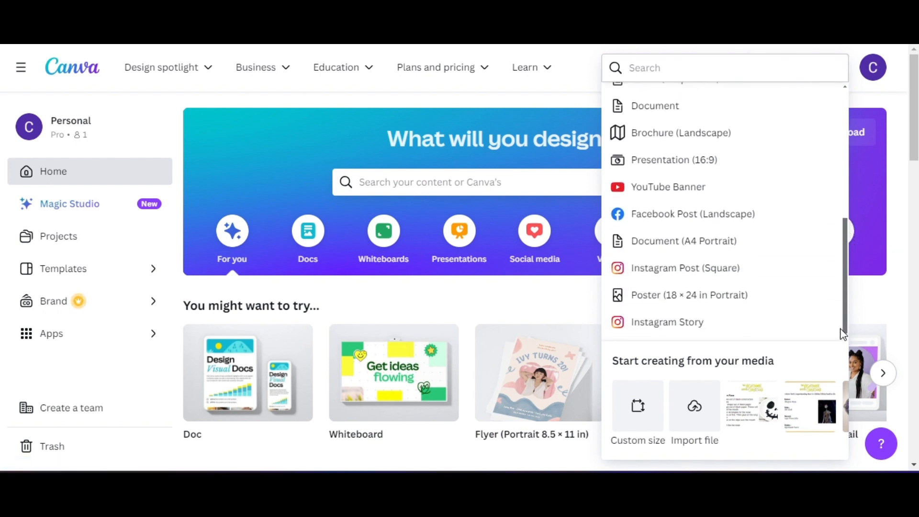
{"action": "left_click", "coordinate": [621, 419]}
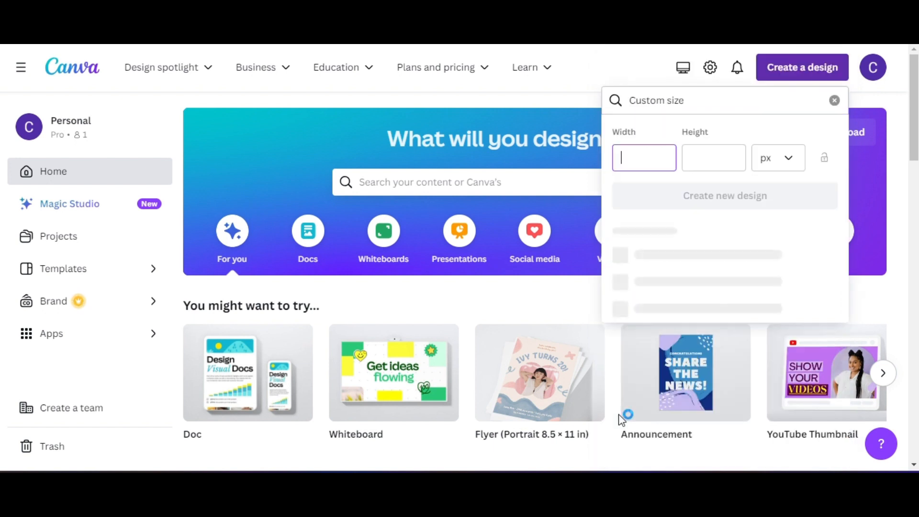
{"action": "left_click", "coordinate": [796, 171]}
{"action": "left_click", "coordinate": [789, 229]}
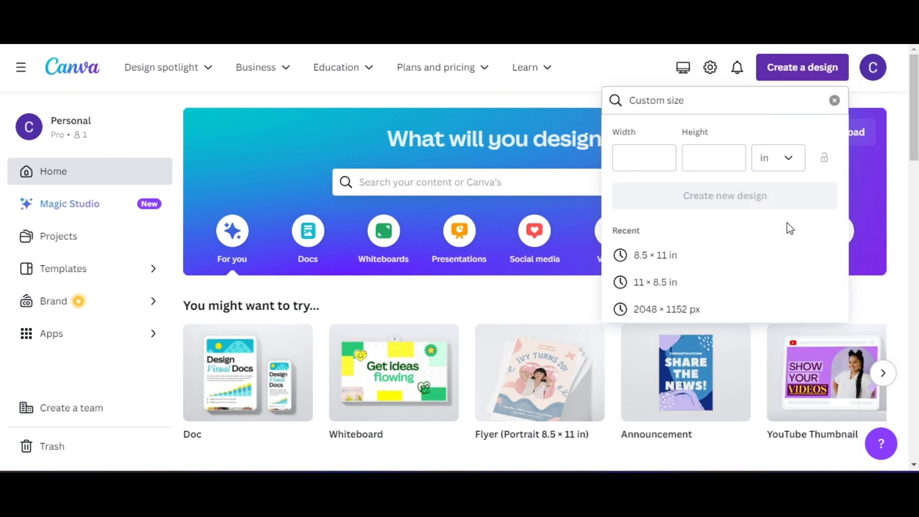
{"action": "left_click", "coordinate": [654, 165]}
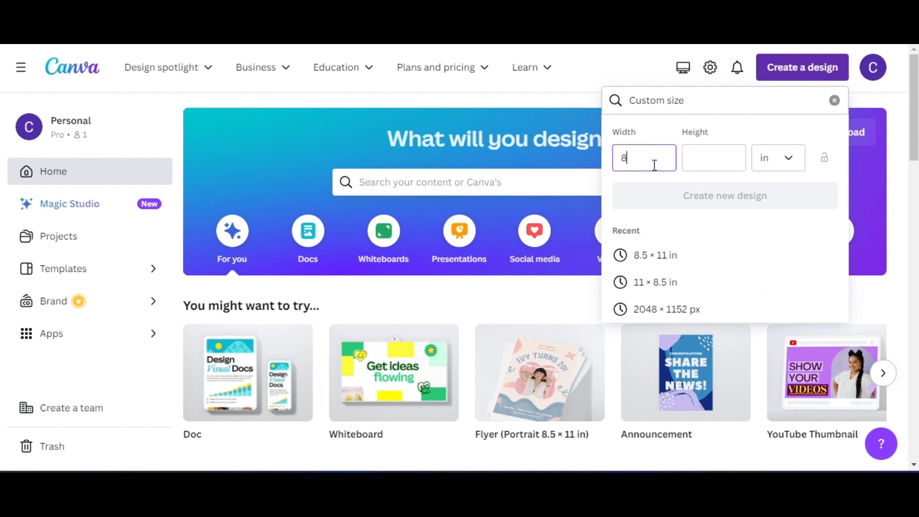
{"action": "left_click", "coordinate": [710, 156]}
{"action": "type", "text": "11"}
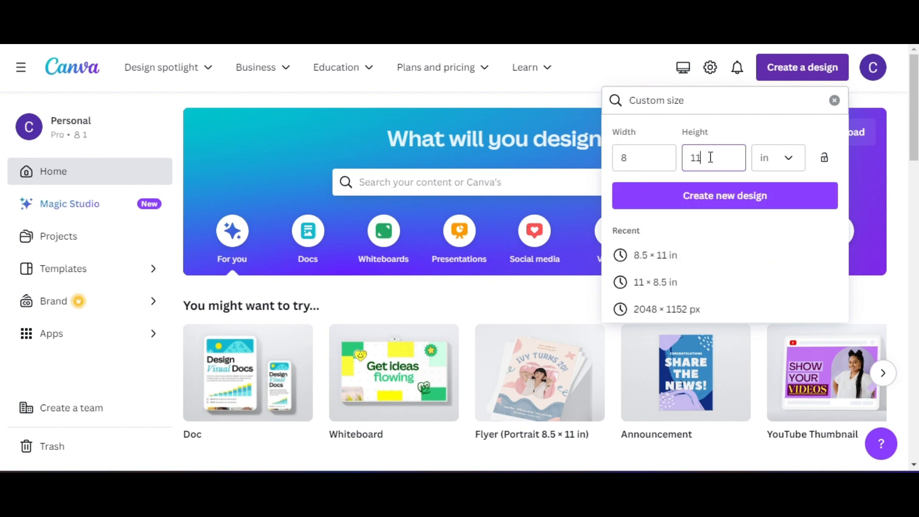
{"action": "left_click", "coordinate": [633, 165]}
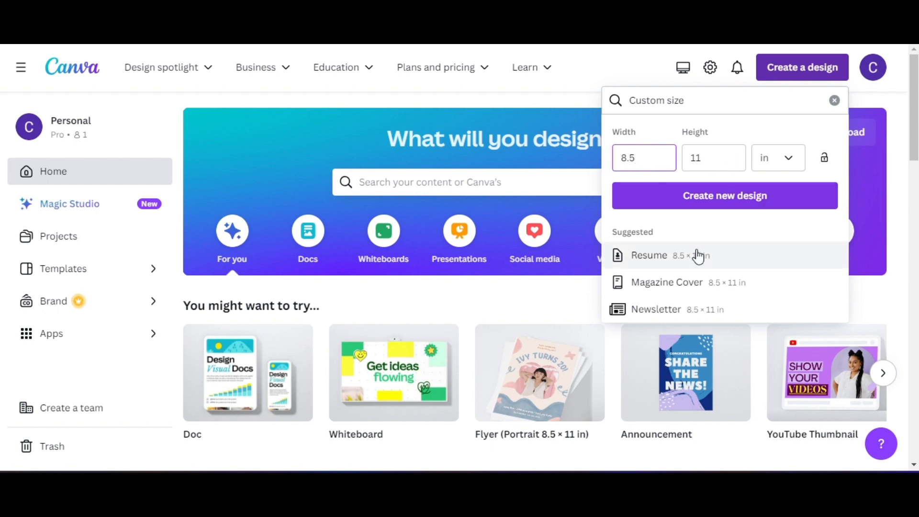
{"action": "left_click", "coordinate": [737, 200]}
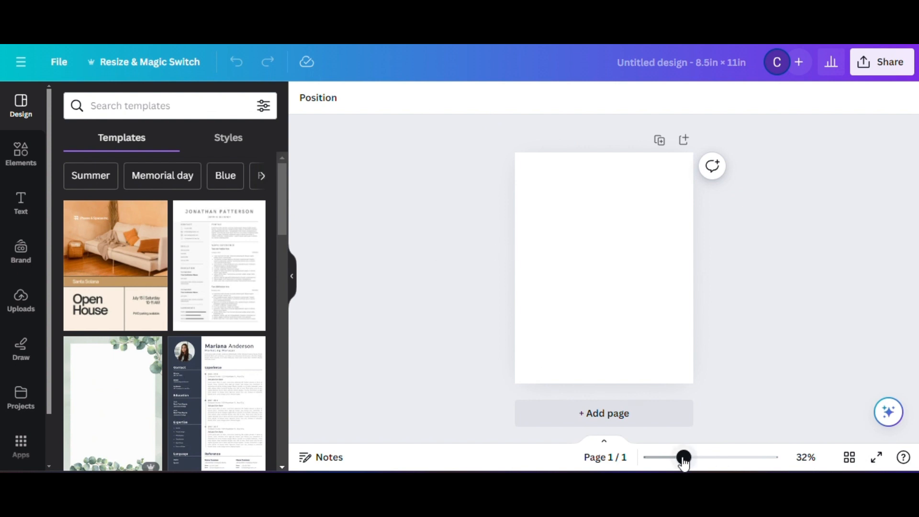
Step: Insert the "EXTRA LARGE" font combination on the blank page
{"action": "left_click_drag", "start_coordinate": [684, 458], "coordinate": [694, 463]}
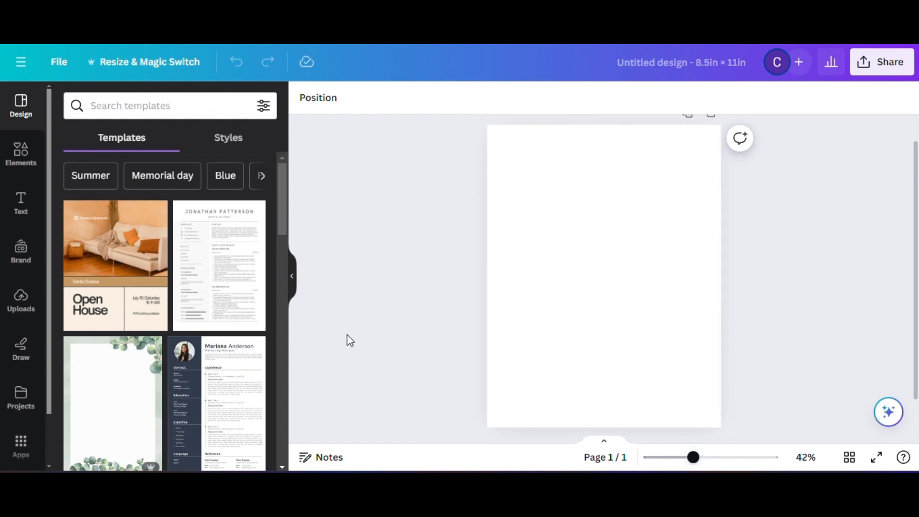
{"action": "left_click", "coordinate": [20, 203]}
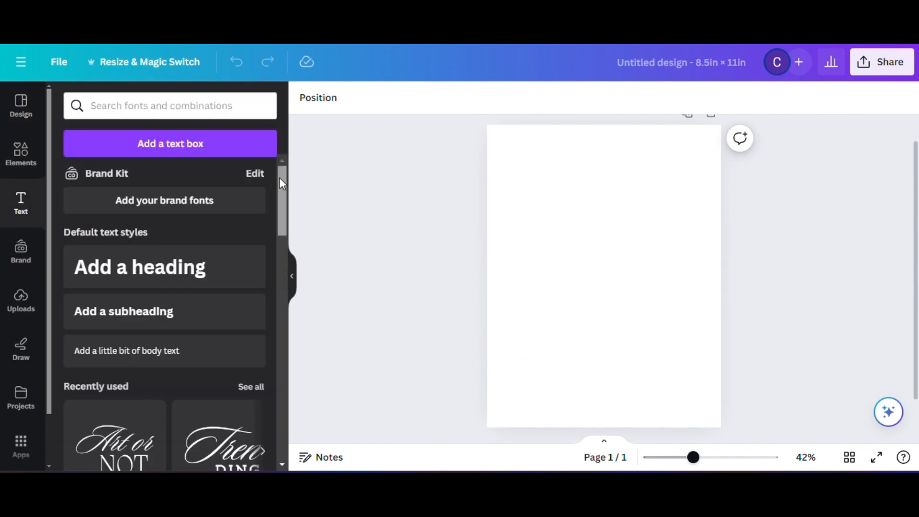
{"action": "left_click_drag", "start_coordinate": [280, 177], "coordinate": [269, 396]}
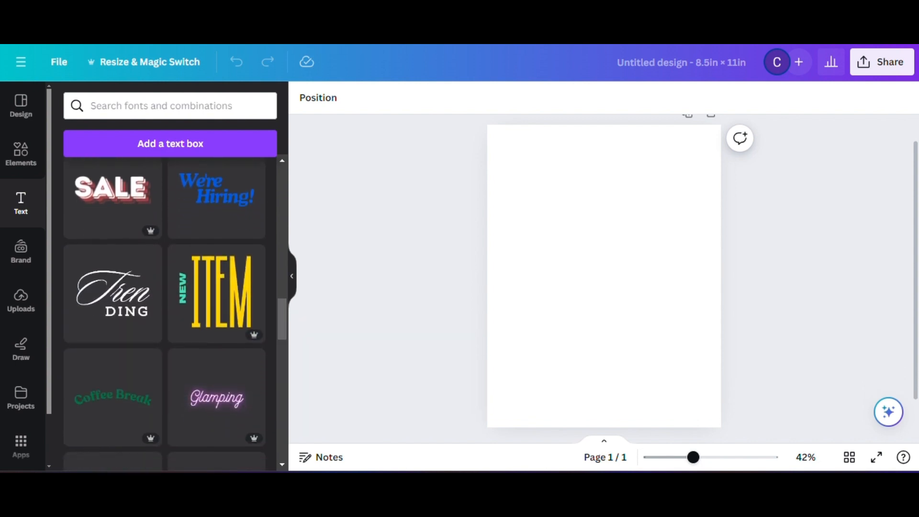
{"action": "left_click", "coordinate": [286, 304]}
{"action": "left_click_drag", "start_coordinate": [284, 311], "coordinate": [287, 381]}
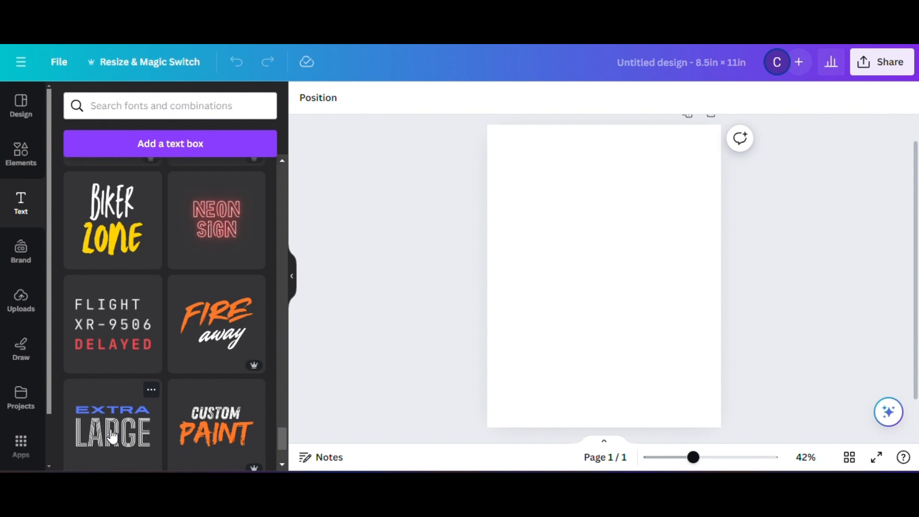
{"action": "left_click", "coordinate": [113, 436]}
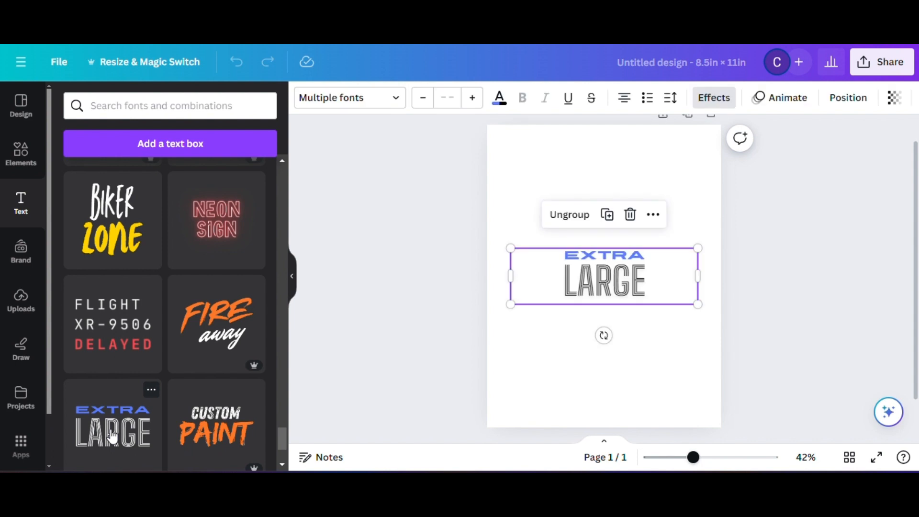
Step: Delete the "EXTRA" line from the inserted text and replace "LARGE" with "SUMMER"
{"action": "left_click", "coordinate": [620, 255]}
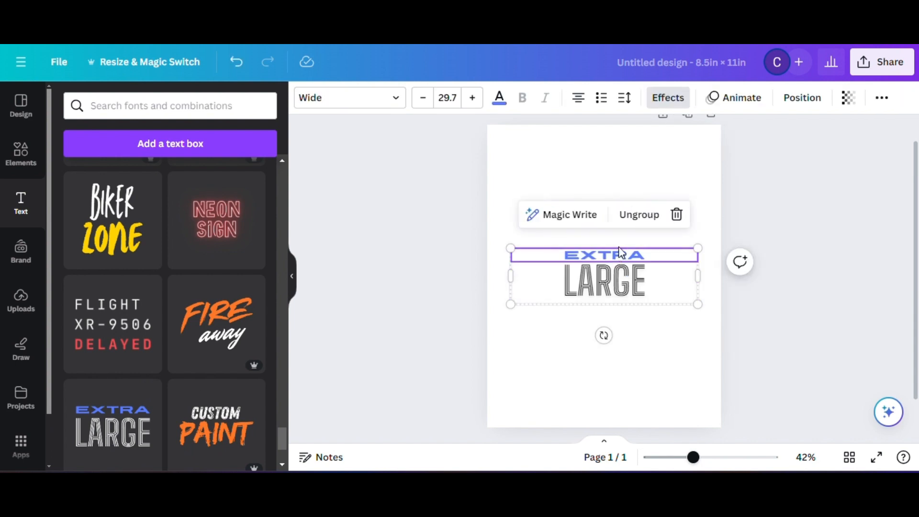
{"action": "left_click", "coordinate": [676, 215]}
{"action": "double_click", "coordinate": [627, 283]}
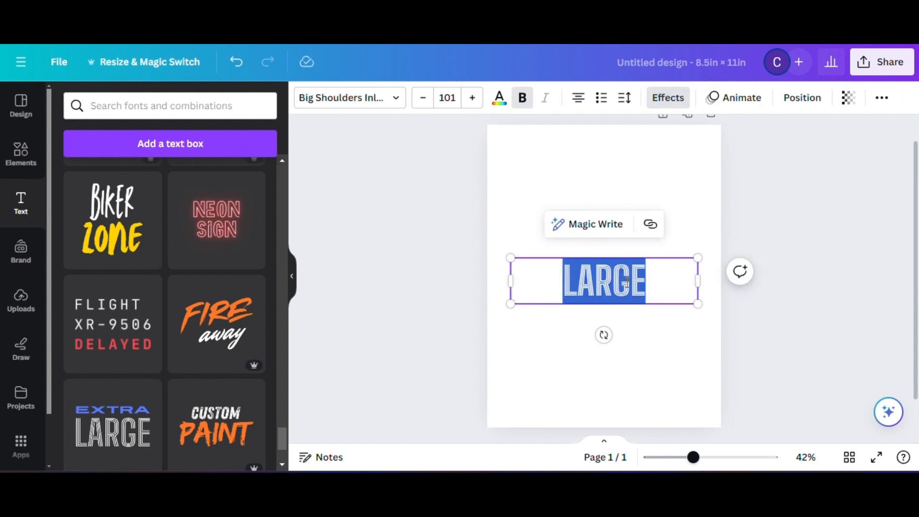
{"action": "type", "text": "SUMMER"}
Step: Change the text colour of the outlined "SUMMER" heading to the default pink
{"action": "left_click", "coordinate": [499, 98]}
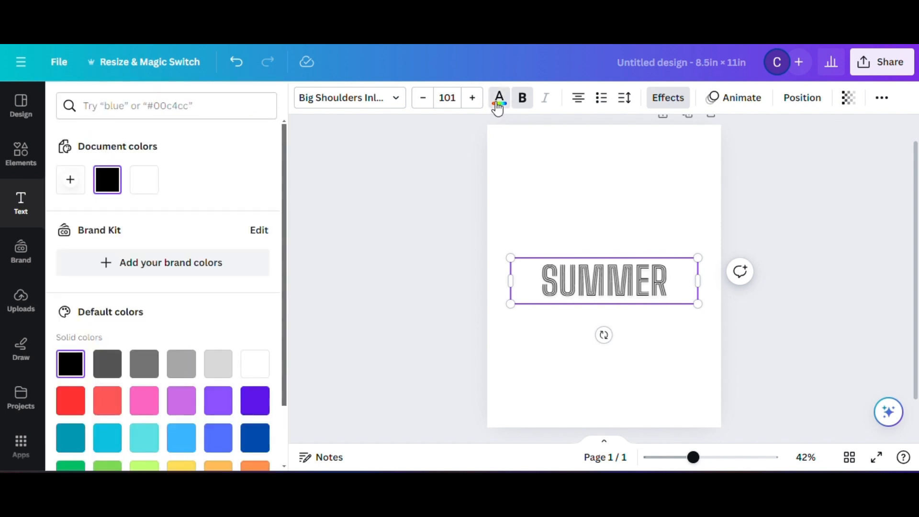
{"action": "left_click", "coordinate": [146, 399]}
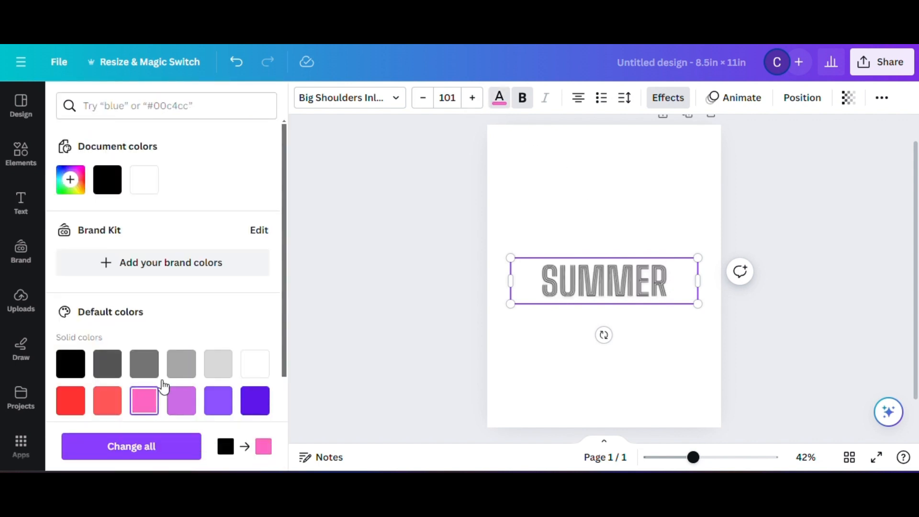
{"action": "left_click", "coordinate": [574, 268]}
{"action": "double_click", "coordinate": [583, 282]}
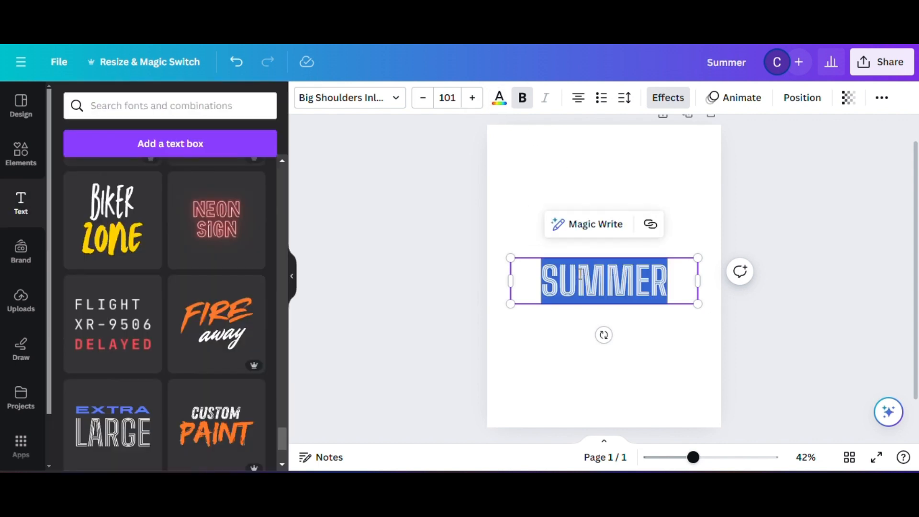
{"action": "left_click", "coordinate": [498, 98]}
{"action": "left_click", "coordinate": [144, 404]}
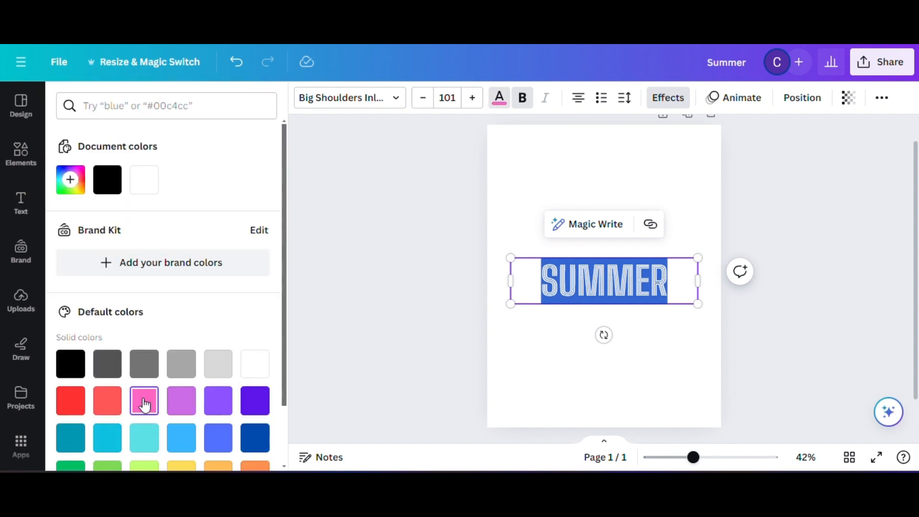
{"action": "left_click", "coordinate": [551, 357]}
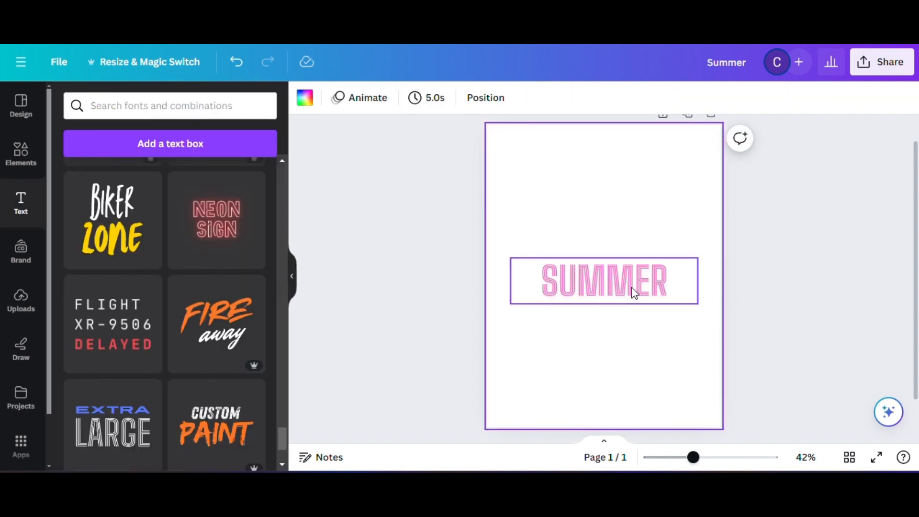
Step: Enlarge the outlined "SUMMER" heading to font size 105 and move it near the page's lower edge
{"action": "left_click_drag", "start_coordinate": [630, 286], "coordinate": [622, 183]}
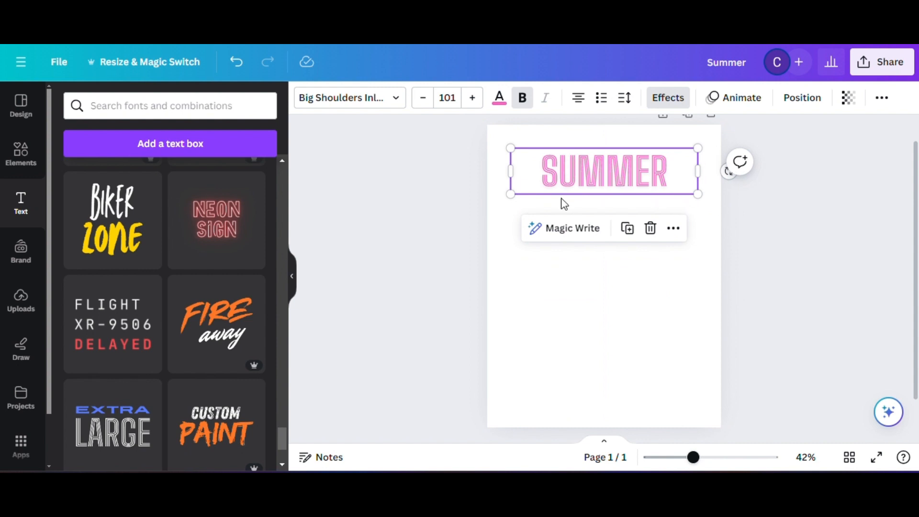
{"action": "left_click_drag", "start_coordinate": [511, 194], "coordinate": [503, 196]}
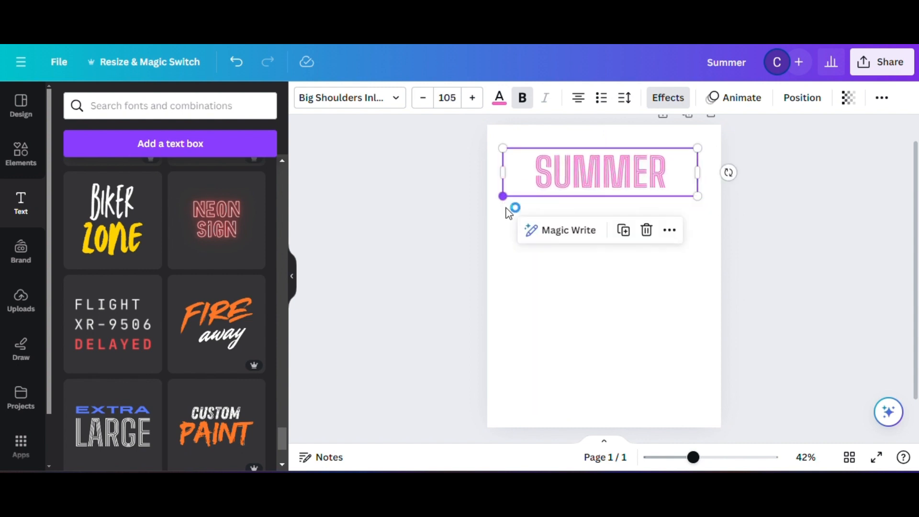
{"action": "left_click", "coordinate": [627, 283]}
{"action": "mouse_move", "coordinate": [604, 192]}
{"action": "left_mouse_down"}
{"action": "mouse_move", "coordinate": [600, 171]}
{"action": "mouse_move", "coordinate": [604, 177]}
{"action": "left_mouse_up"}
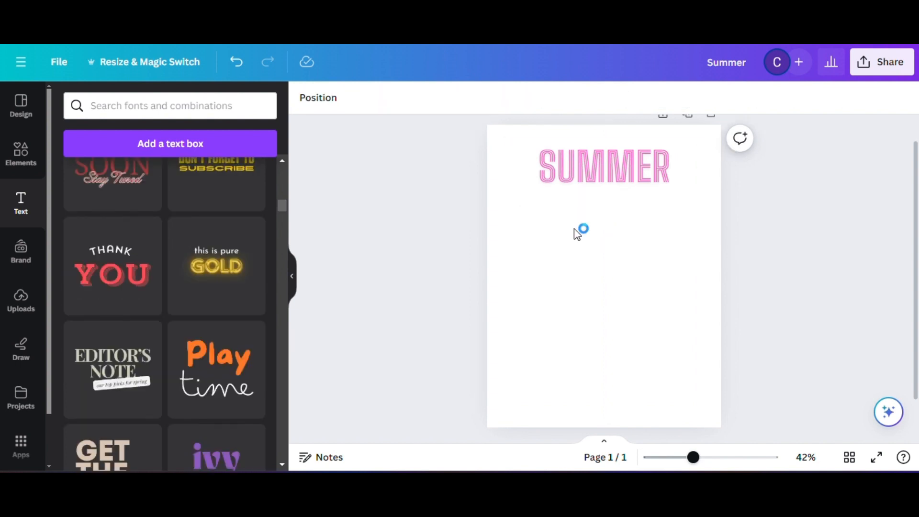
{"action": "left_click_drag", "start_coordinate": [601, 172], "coordinate": [604, 359]}
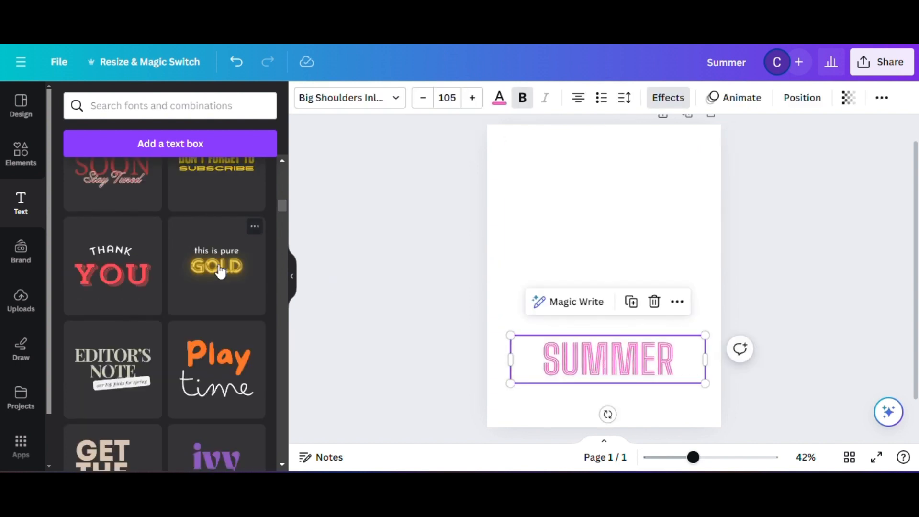
Step: Insert the "THANK YOU" font combination and replace "YOU" with "SUMMER"
{"action": "left_click", "coordinate": [116, 271]}
{"action": "left_click", "coordinate": [605, 287]}
{"action": "double_click", "coordinate": [604, 285]}
{"action": "type", "text": "S"}
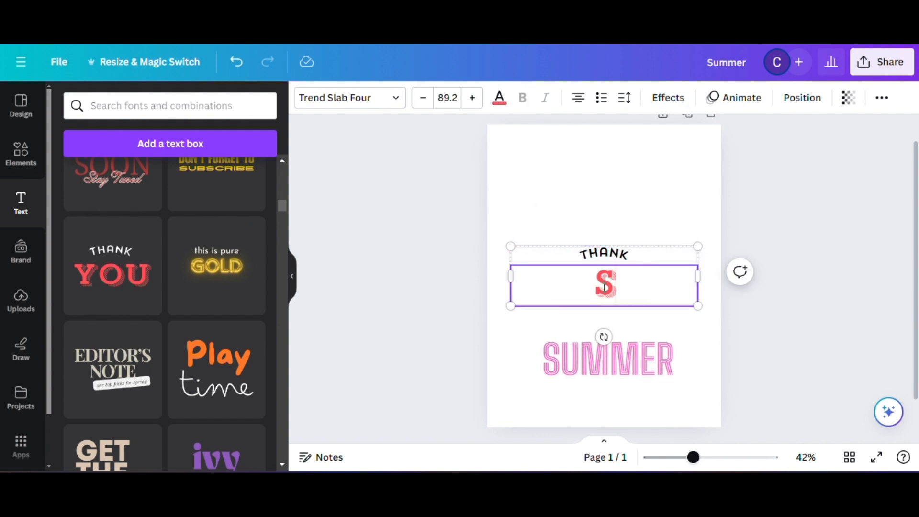
{"action": "type", "text": "UMMER"}
Step: Delete the "THANK" line and recolour the slab-style "SUMMER" heading pink
{"action": "left_click", "coordinate": [613, 257]}
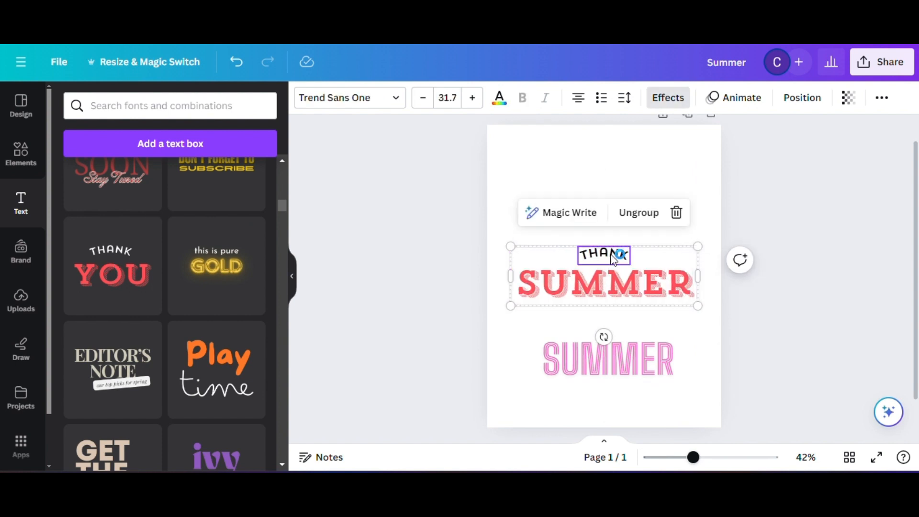
{"action": "left_click", "coordinate": [678, 212]}
{"action": "double_click", "coordinate": [635, 286]}
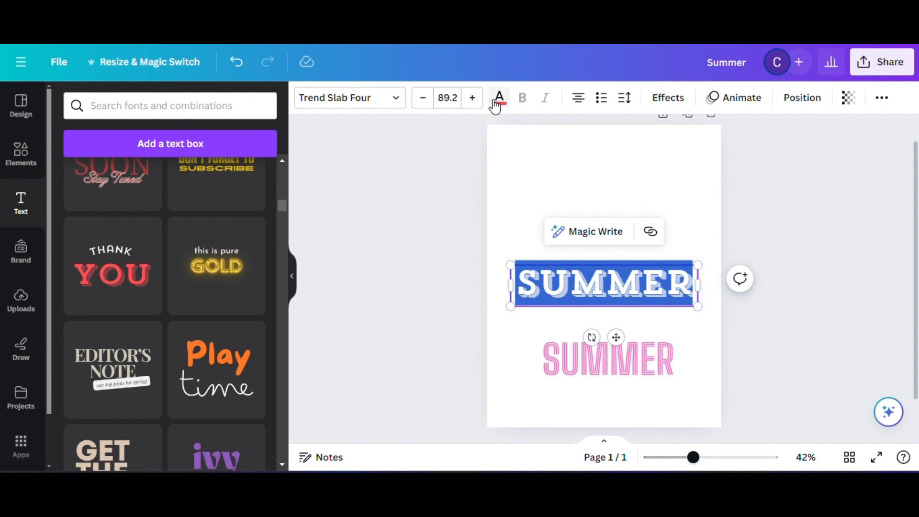
{"action": "left_click", "coordinate": [142, 187]}
{"action": "left_click", "coordinate": [683, 215]}
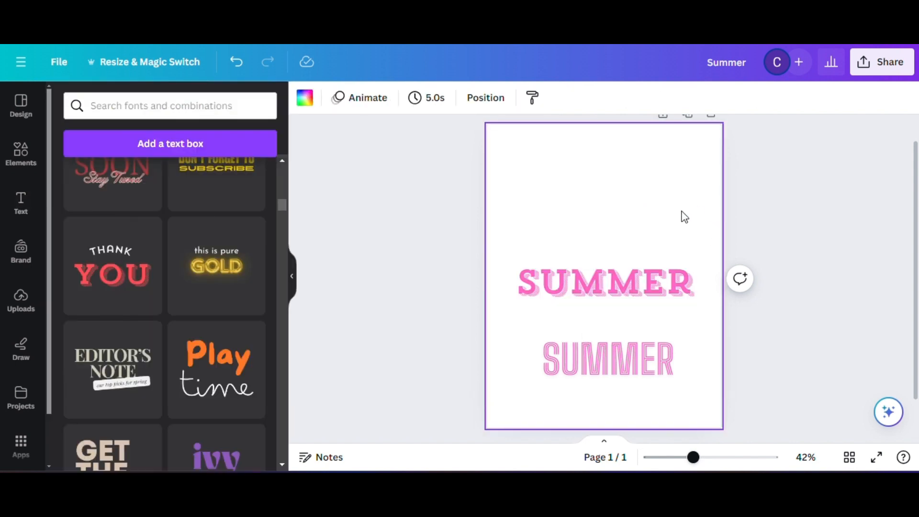
Step: Move the slab-style "SUMMER" heading to the top of the page and delete the outlined "SUMMER" text below it
{"action": "left_click", "coordinate": [639, 290]}
{"action": "left_click_drag", "start_coordinate": [617, 289], "coordinate": [620, 168]}
{"action": "left_click", "coordinate": [646, 365]}
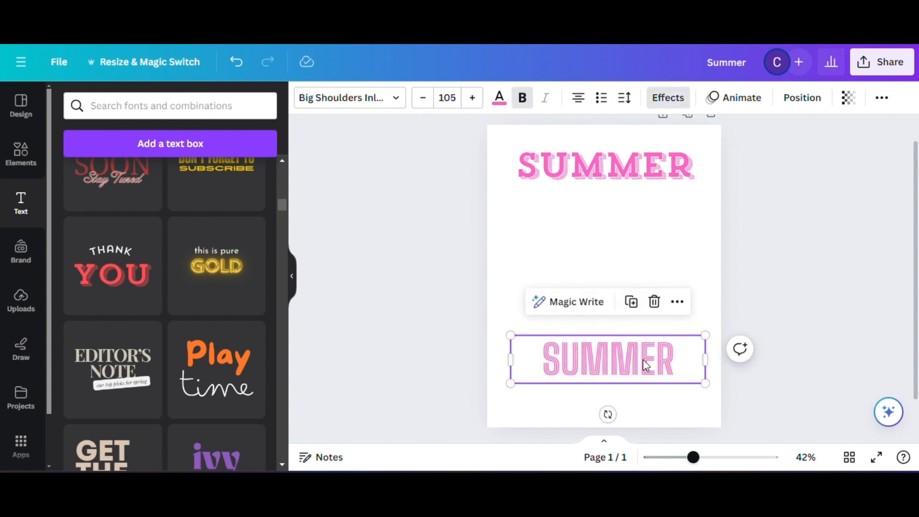
{"action": "left_click", "coordinate": [654, 302]}
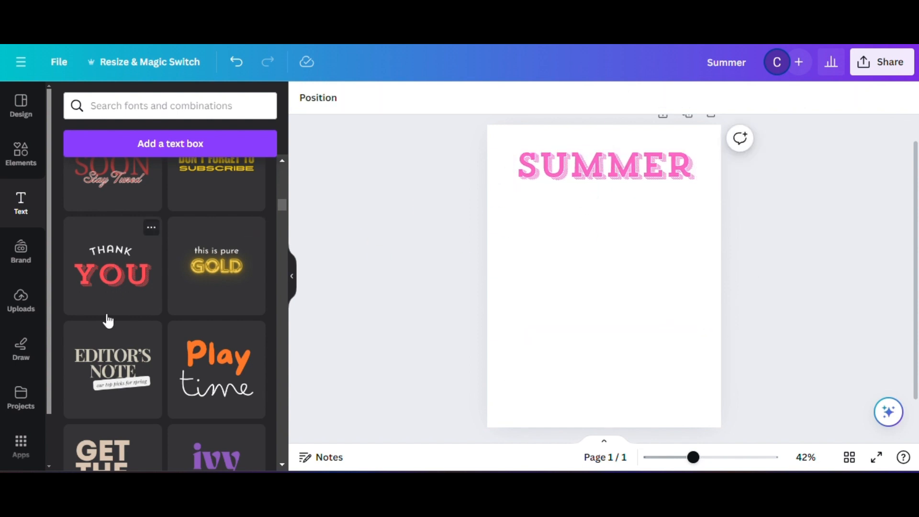
Step: Shrink the "SUMMER" heading slightly and centre it near the page's upper edge
{"action": "left_click", "coordinate": [517, 155]}
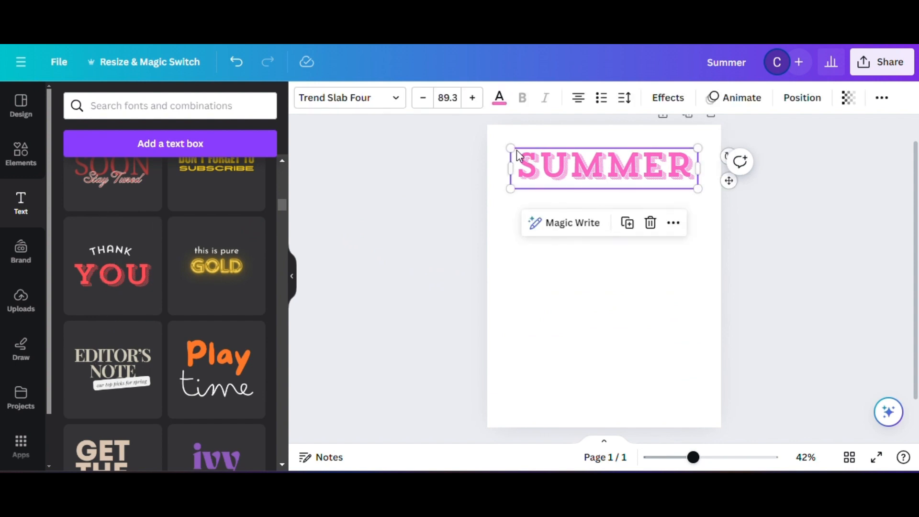
{"action": "left_click_drag", "start_coordinate": [511, 148], "coordinate": [531, 153]}
{"action": "mouse_move", "coordinate": [625, 178]}
{"action": "left_mouse_down"}
{"action": "mouse_move", "coordinate": [608, 168]}
{"action": "mouse_move", "coordinate": [611, 175]}
{"action": "left_mouse_up"}
{"action": "left_click", "coordinate": [609, 268]}
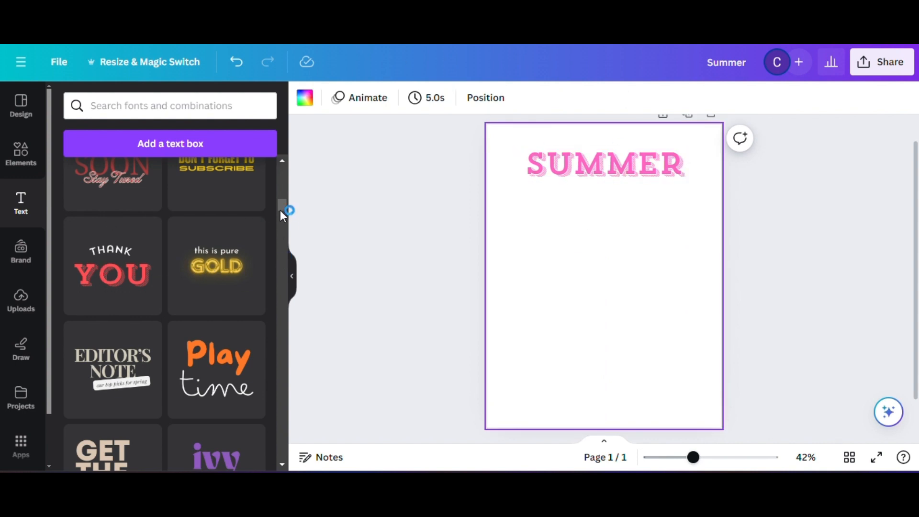
Step: Add a subheading text box reading "Daily Checklist" to the page
{"action": "left_click_drag", "start_coordinate": [281, 210], "coordinate": [273, 139]}
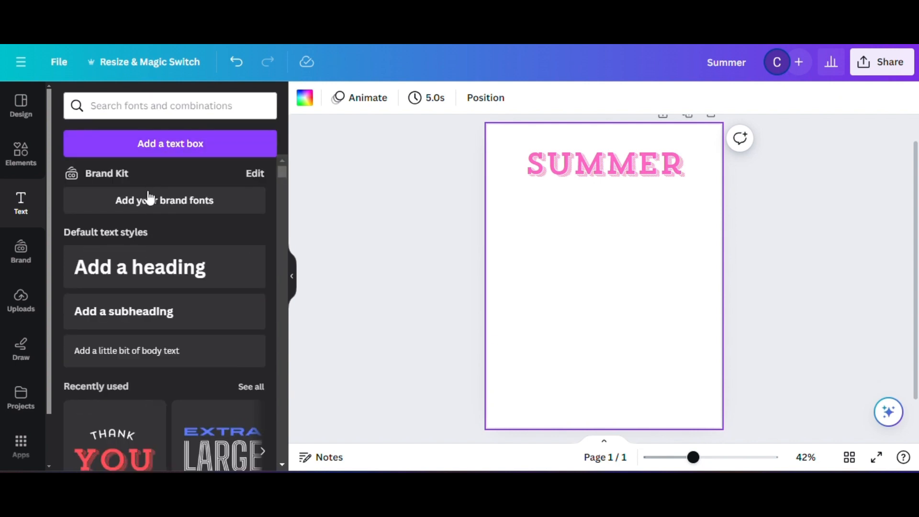
{"action": "left_click", "coordinate": [146, 319]}
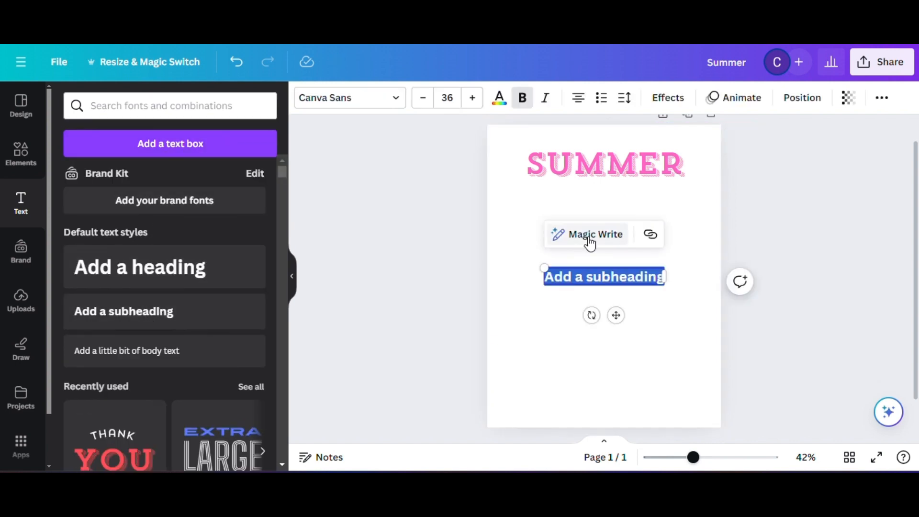
{"action": "type", "text": "Daily Chec"}
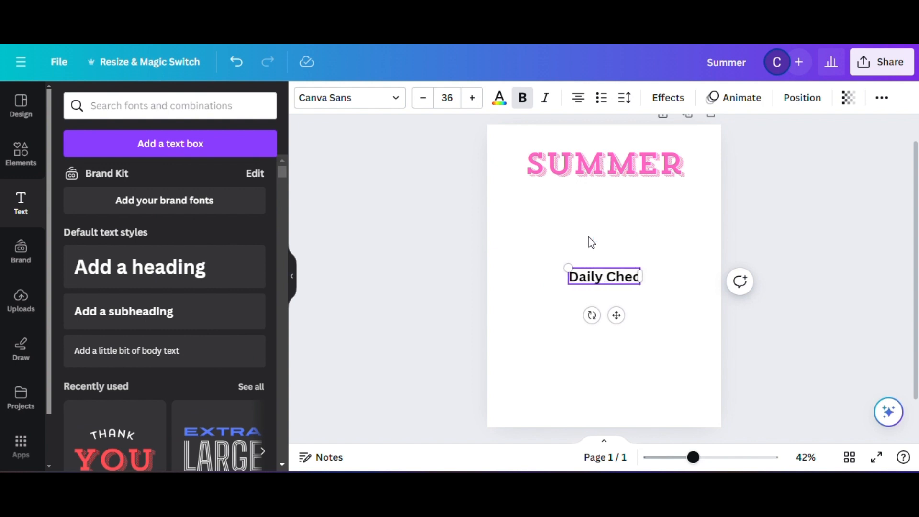
{"action": "type", "text": "klist"}
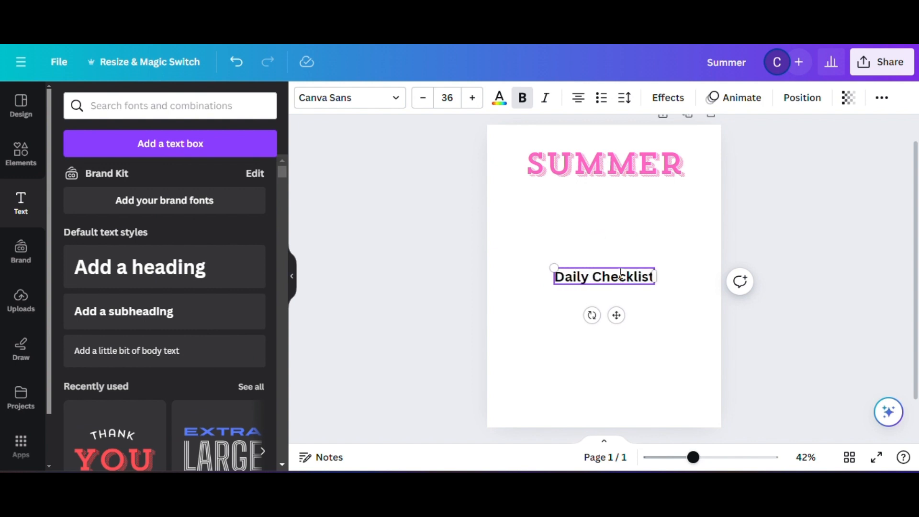
Step: Recolour the "Daily Checklist" text yellow #ffde59
{"action": "triple_click", "coordinate": [618, 276]}
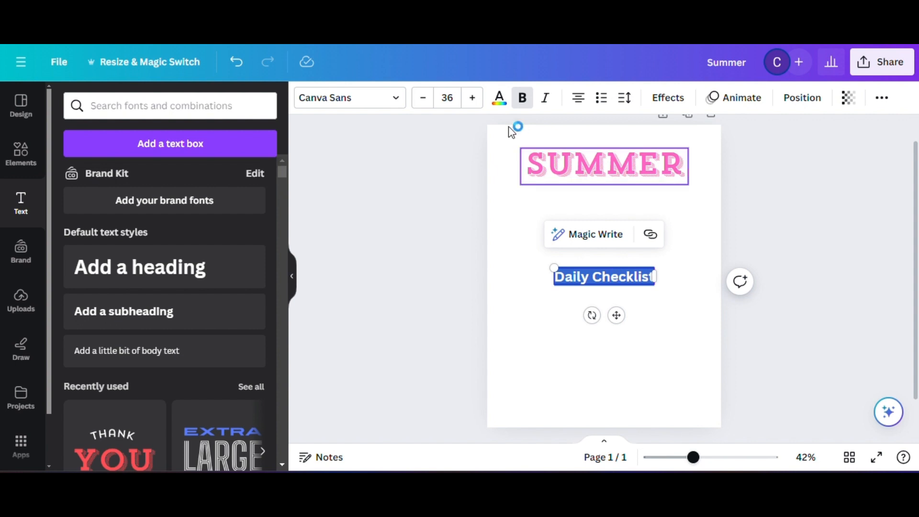
{"action": "left_click", "coordinate": [499, 98]}
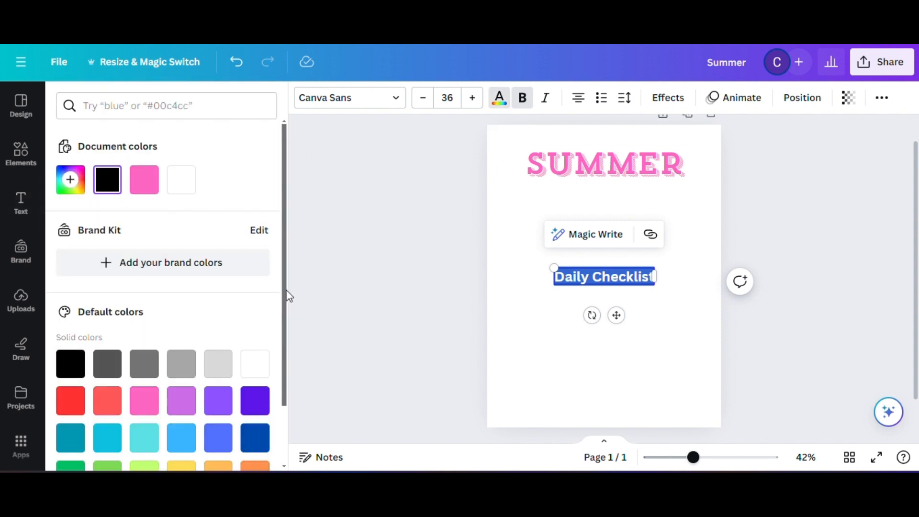
{"action": "scroll", "coordinate": [285, 300], "scroll_direction": "down", "scroll_amount": 3}
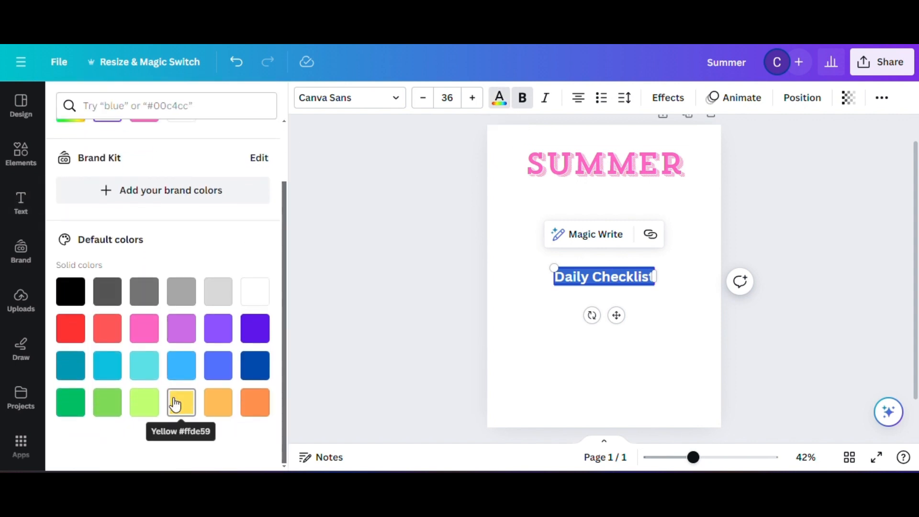
{"action": "left_click", "coordinate": [178, 403]}
{"action": "left_click", "coordinate": [666, 336]}
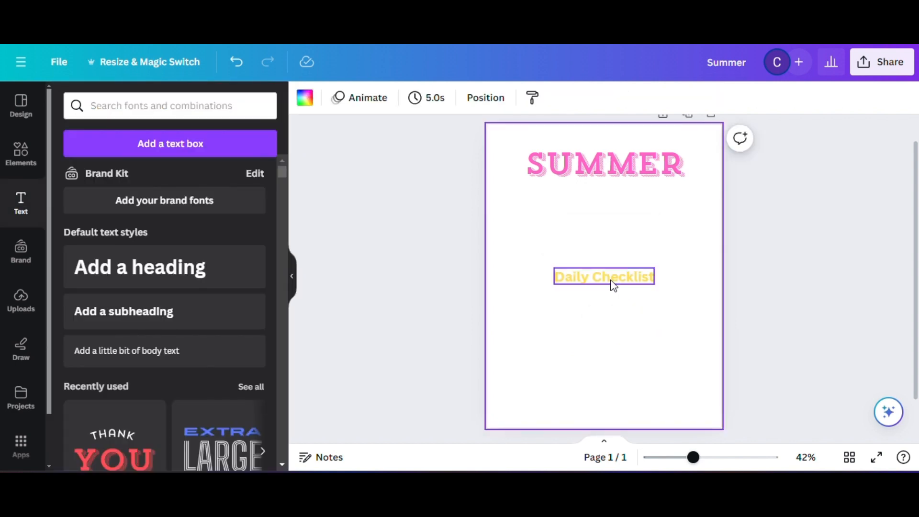
Step: Enlarge "Daily Checklist" slightly and centre it directly beneath the "SUMMER" heading
{"action": "left_click_drag", "start_coordinate": [605, 280], "coordinate": [529, 180]}
{"action": "left_click_drag", "start_coordinate": [602, 196], "coordinate": [615, 198]}
{"action": "left_click", "coordinate": [644, 235]}
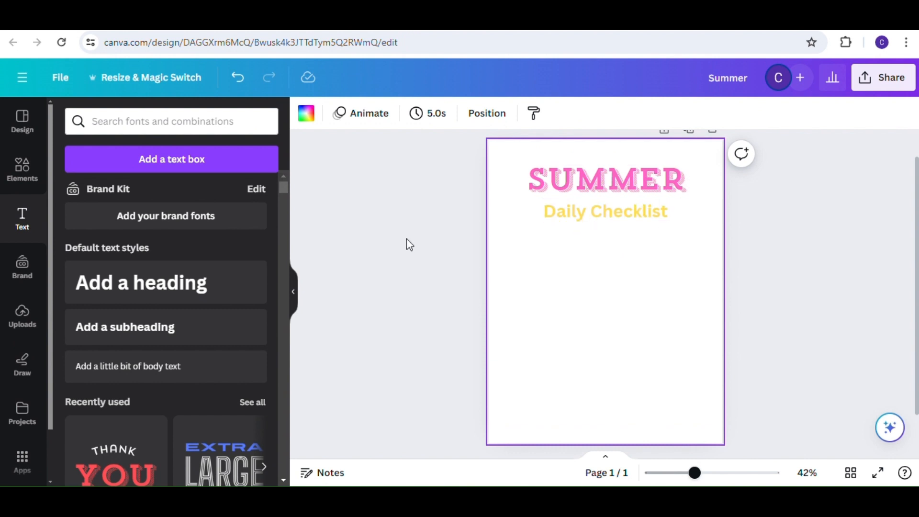
Step: Search the elements for "popsicle" and insert the multicoloured watercolour popsicle graphic
{"action": "left_click", "coordinate": [20, 173]}
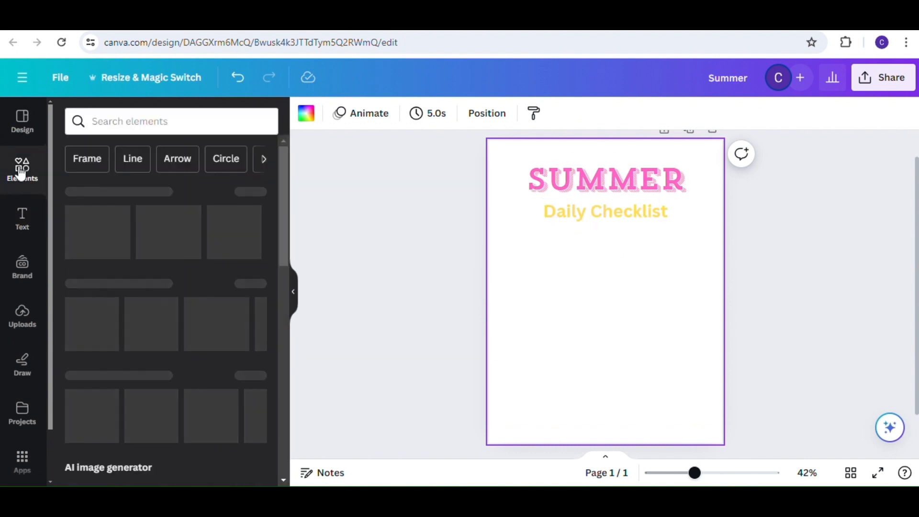
{"action": "left_click", "coordinate": [161, 121]}
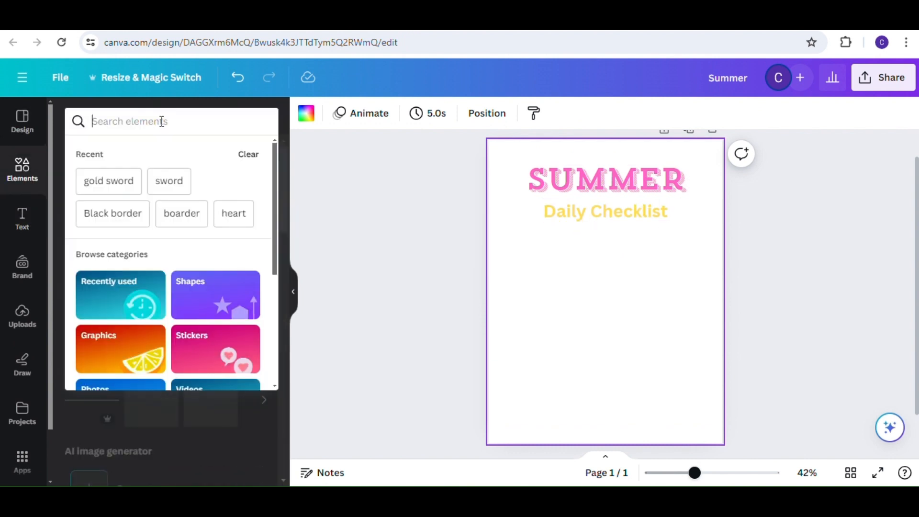
{"action": "type", "text": "pop"}
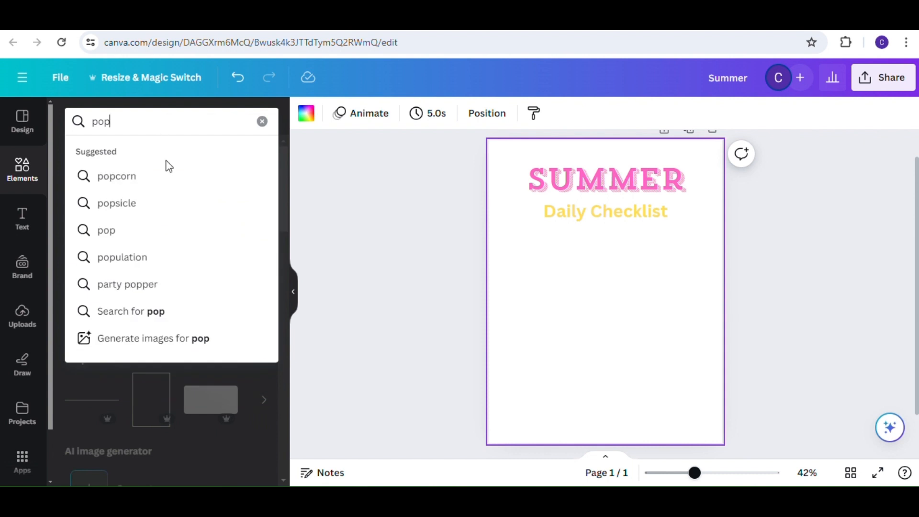
{"action": "left_click", "coordinate": [164, 204]}
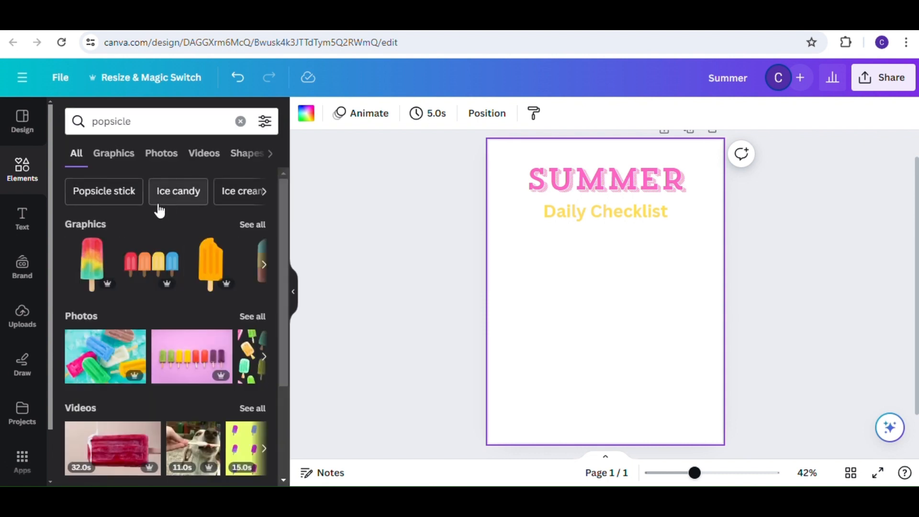
{"action": "left_click", "coordinate": [92, 264]}
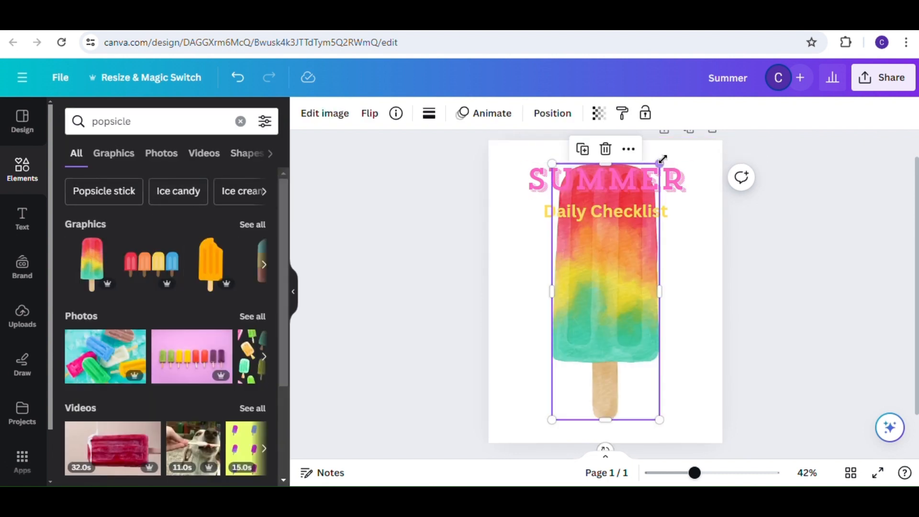
Step: Shrink the popsicle, tilt it slightly and place it in the page's upper-left corner beside the "SUMMER" heading
{"action": "left_click_drag", "start_coordinate": [662, 159], "coordinate": [500, 186]}
{"action": "left_click_drag", "start_coordinate": [512, 150], "coordinate": [512, 171]}
{"action": "left_click", "coordinate": [644, 300]}
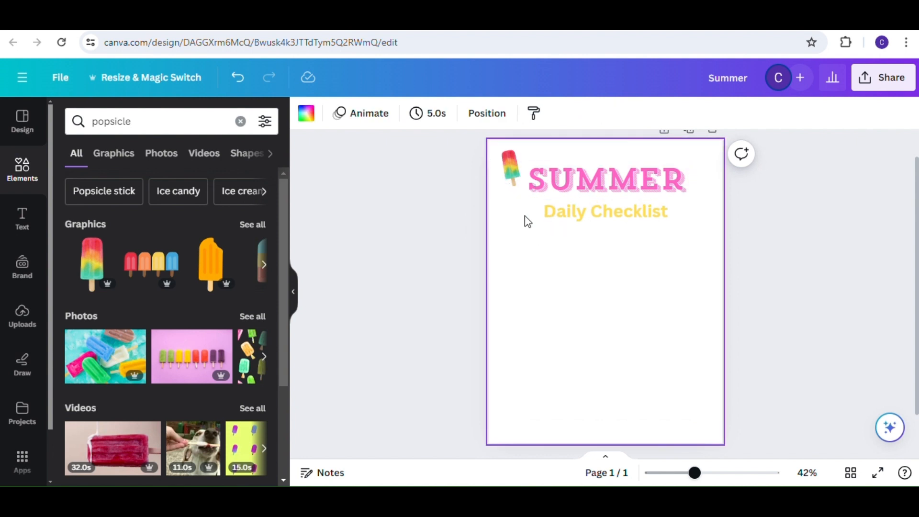
Step: Search the graphics for "summer" and insert the striped beach bag with pineapple and flip-flops
{"action": "double_click", "coordinate": [150, 127]}
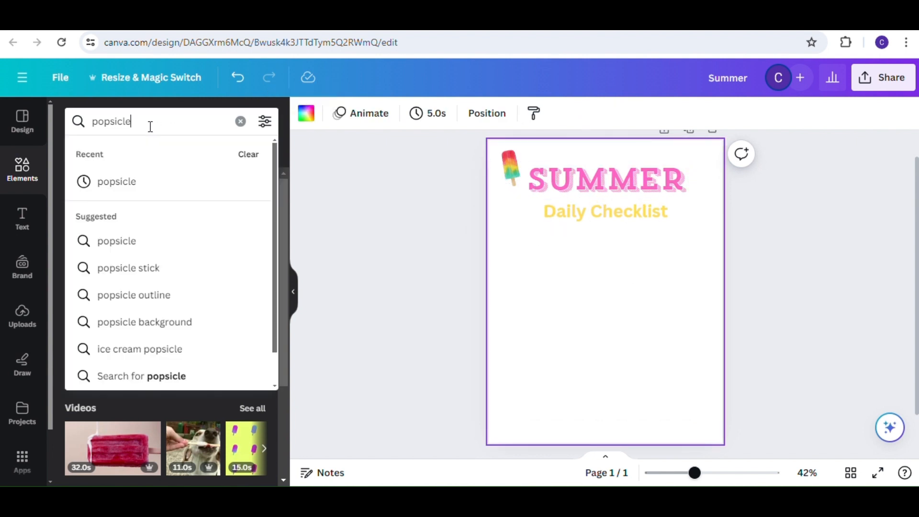
{"action": "type", "text": "summer"}
{"action": "key", "text": "Return"}
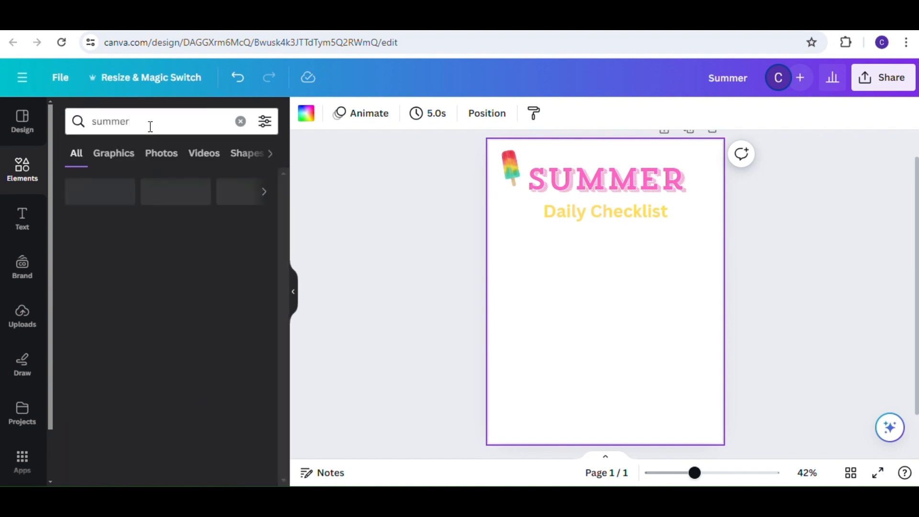
{"action": "left_click", "coordinate": [258, 224]}
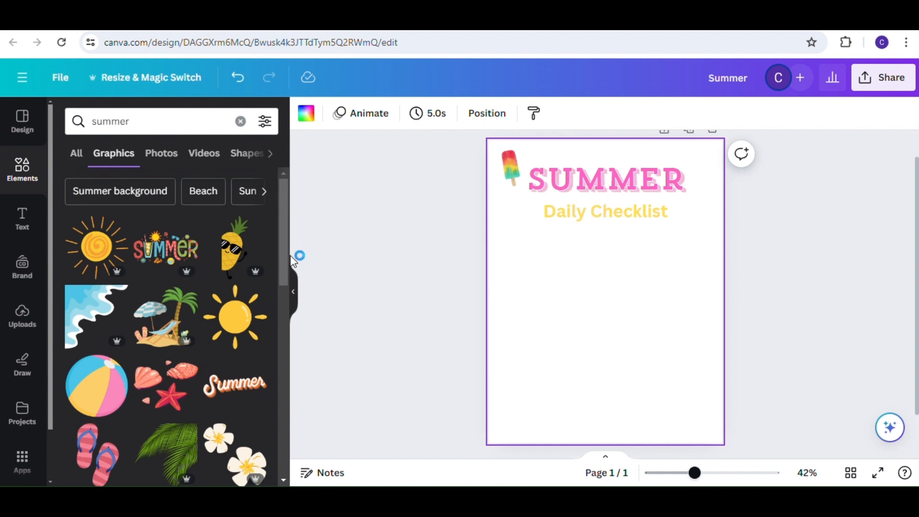
{"action": "left_click_drag", "start_coordinate": [284, 249], "coordinate": [291, 442]}
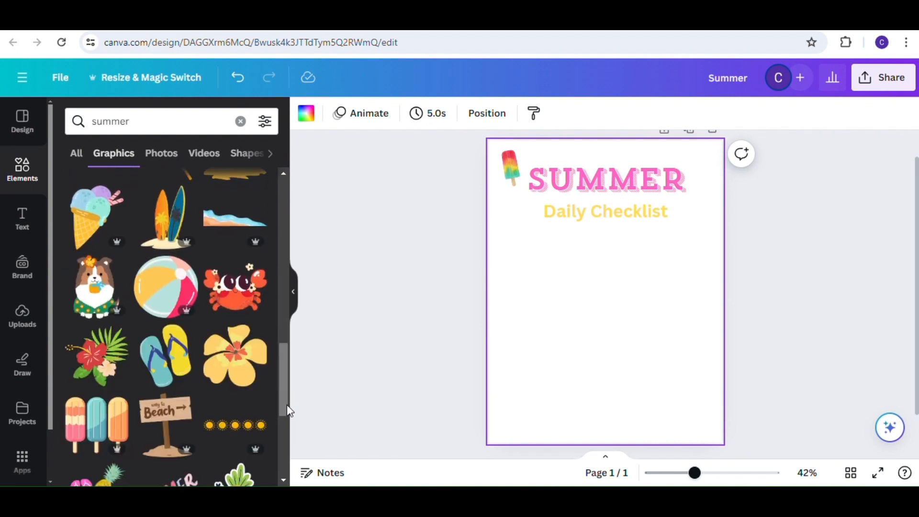
{"action": "left_click_drag", "start_coordinate": [283, 395], "coordinate": [283, 439]}
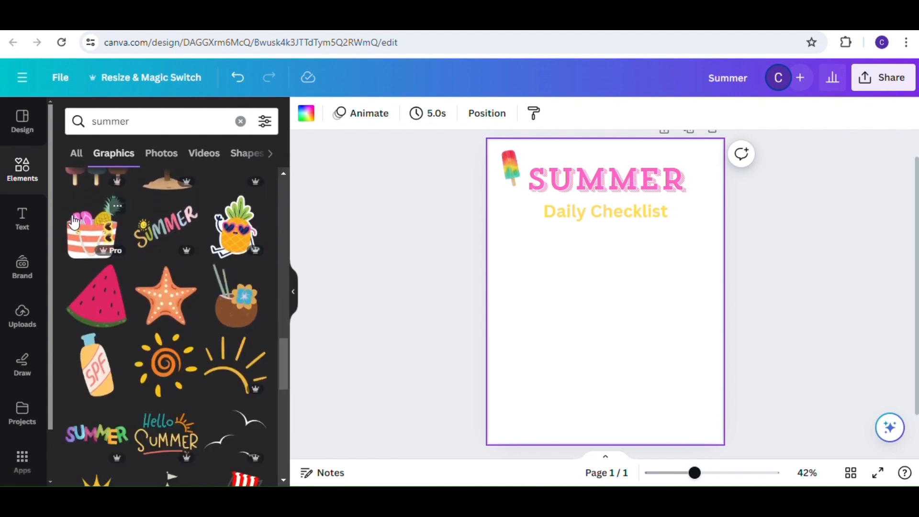
{"action": "left_click", "coordinate": [93, 228]}
Step: Shrink and tilt the beach bag graphic and place it just right of the "Daily Checklist" text
{"action": "left_click_drag", "start_coordinate": [705, 200], "coordinate": [586, 312]}
{"action": "left_click_drag", "start_coordinate": [548, 423], "coordinate": [513, 414]}
{"action": "left_click_drag", "start_coordinate": [540, 354], "coordinate": [655, 243]}
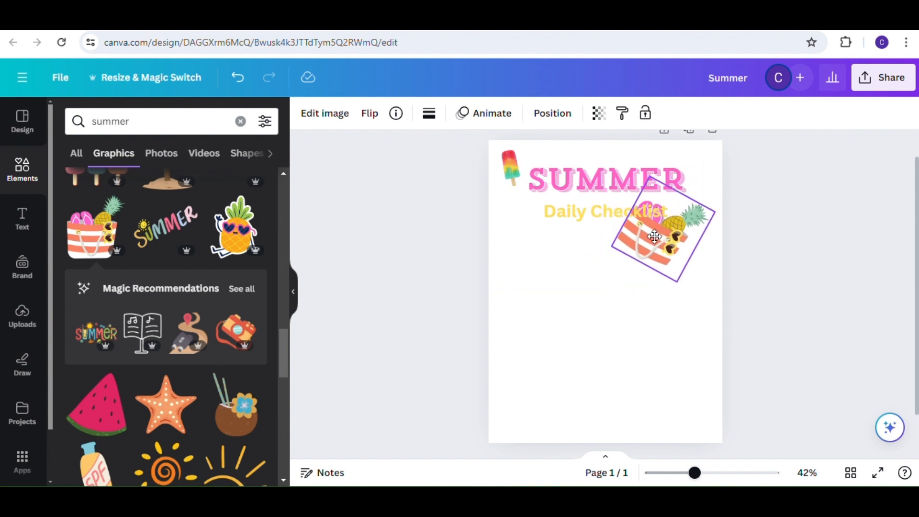
{"action": "left_click_drag", "start_coordinate": [648, 176], "coordinate": [690, 235]}
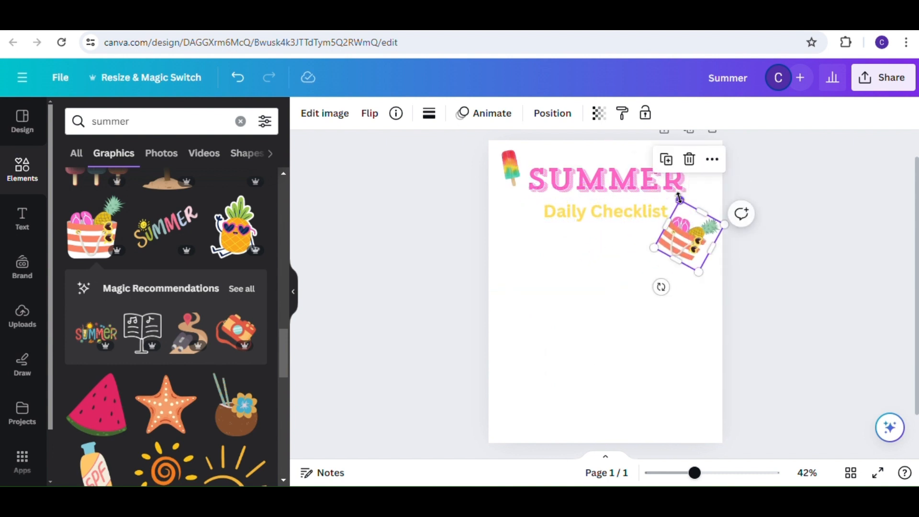
{"action": "left_click_drag", "start_coordinate": [678, 198], "coordinate": [684, 200]}
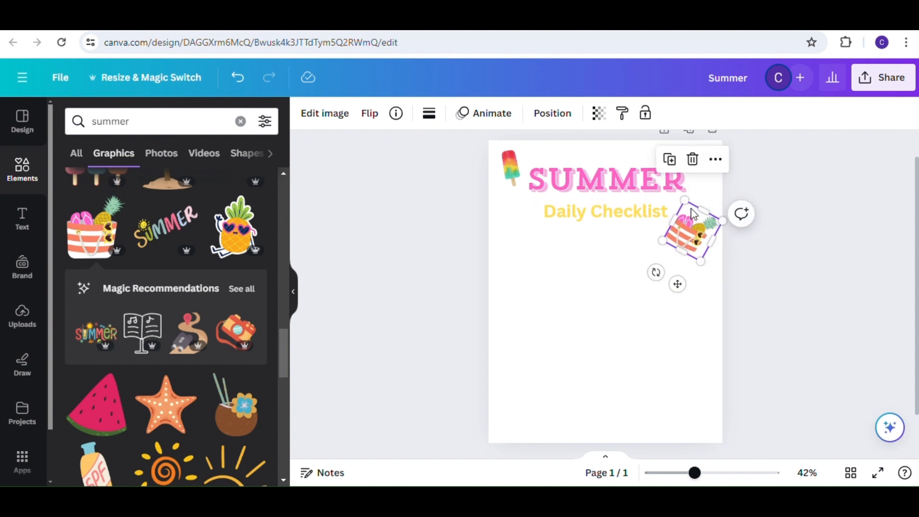
{"action": "left_click_drag", "start_coordinate": [656, 272], "coordinate": [660, 273]}
{"action": "mouse_move", "coordinate": [692, 223]}
{"action": "left_mouse_down"}
{"action": "mouse_move", "coordinate": [685, 209]}
{"action": "mouse_move", "coordinate": [694, 212]}
{"action": "left_mouse_up"}
{"action": "left_click", "coordinate": [819, 305]}
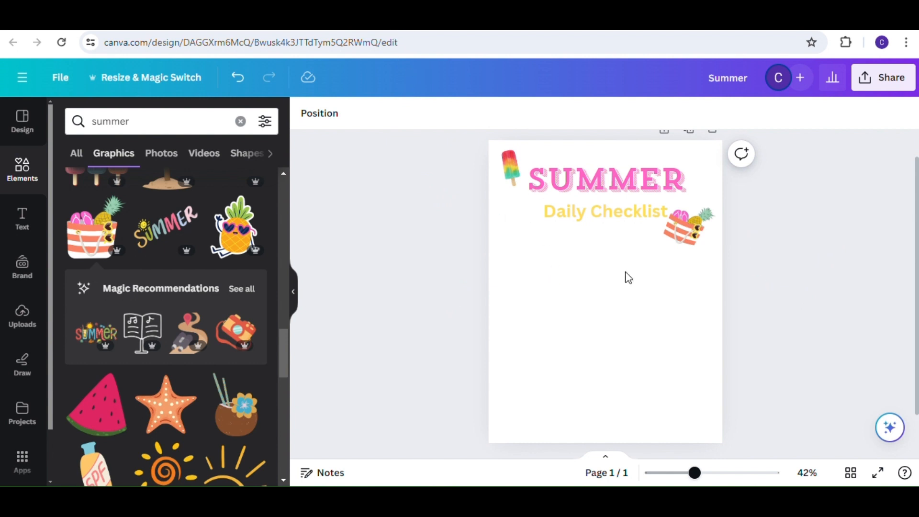
Step: Add another subheading text box reading "Chores/Tasks"
{"action": "left_click", "coordinate": [25, 219]}
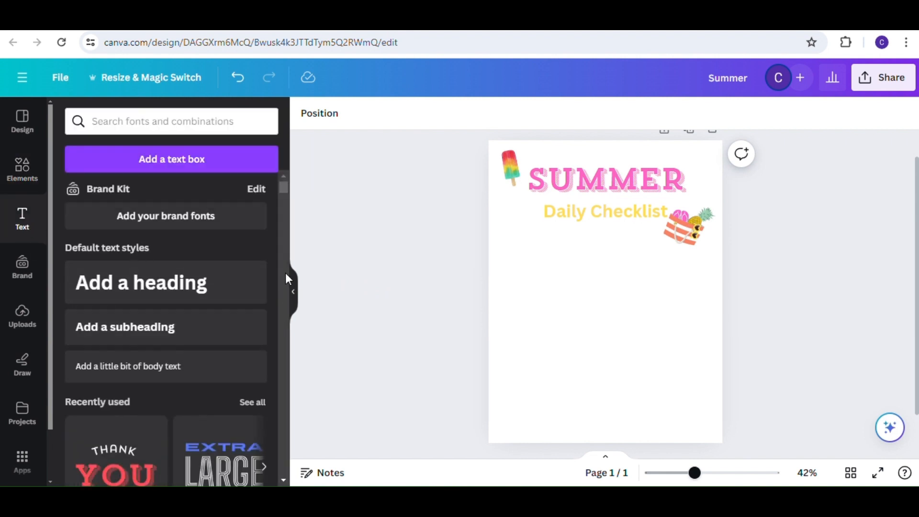
{"action": "left_click_drag", "start_coordinate": [284, 188], "coordinate": [283, 194]}
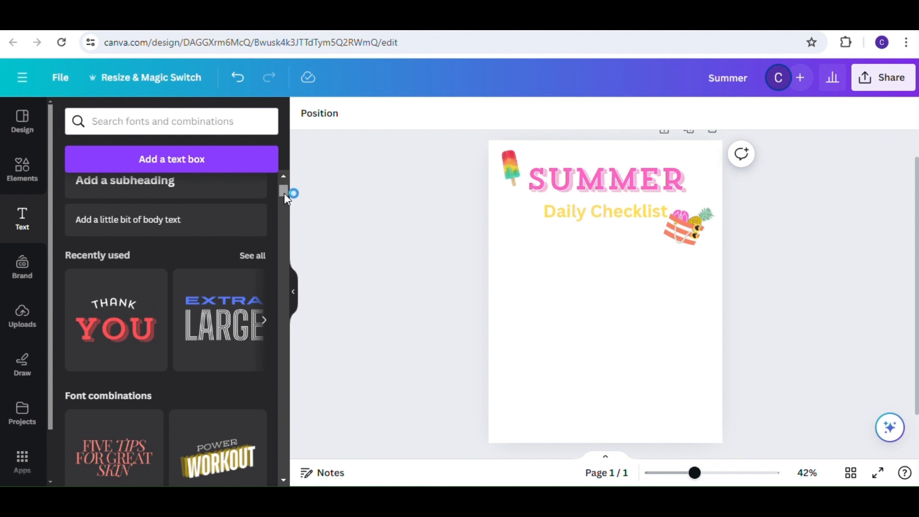
{"action": "left_click_drag", "start_coordinate": [283, 193], "coordinate": [288, 173]}
{"action": "left_click", "coordinate": [153, 334]}
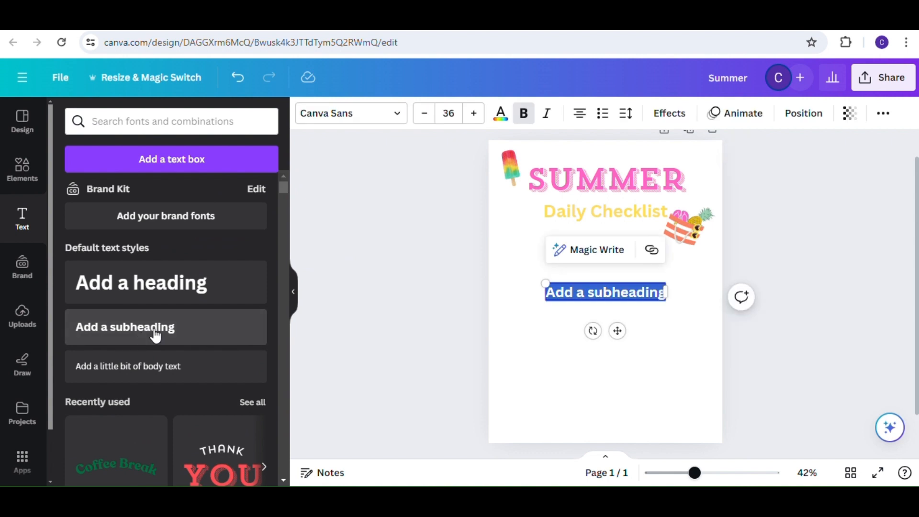
{"action": "type", "text": "Chores"}
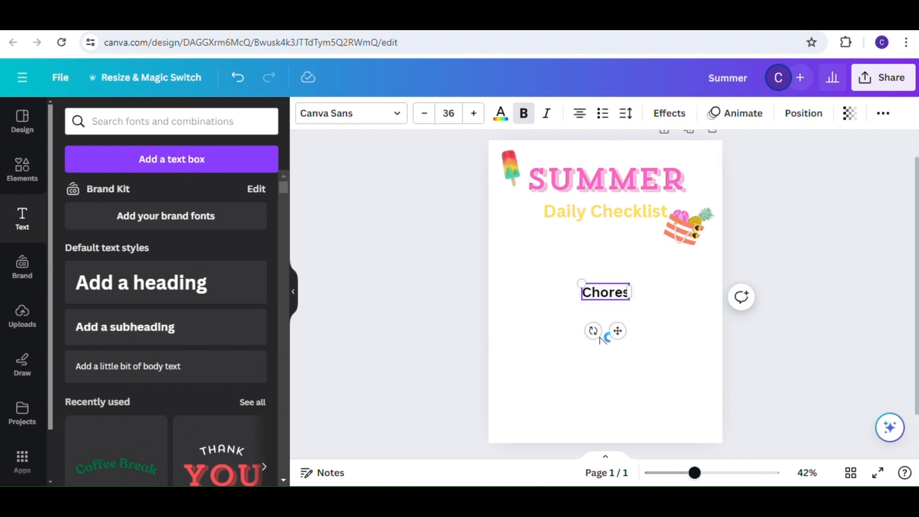
{"action": "type", "text": "/Tasks"}
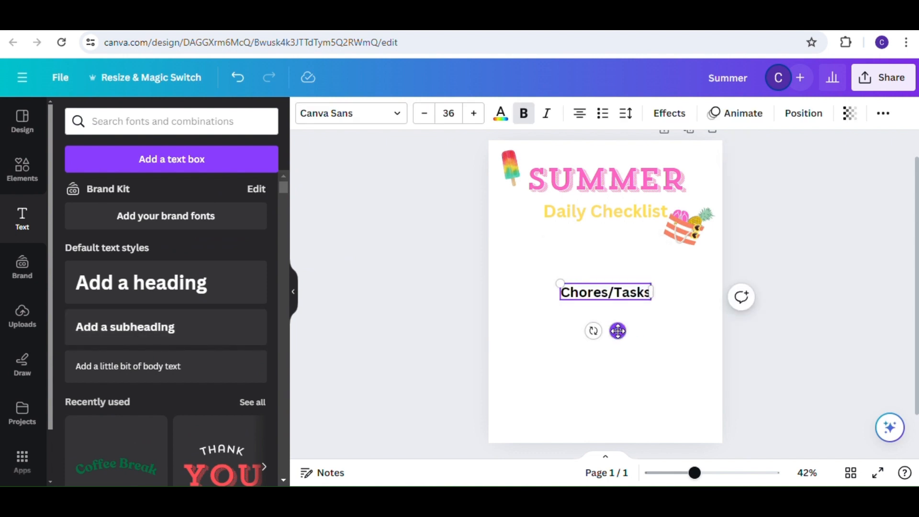
Step: Shrink "Chores/Tasks" to about font size 29 and place it near the page's left edge below the title
{"action": "left_click_drag", "start_coordinate": [618, 330], "coordinate": [550, 293]}
{"action": "left_click_drag", "start_coordinate": [489, 239], "coordinate": [510, 247]}
{"action": "left_click_drag", "start_coordinate": [558, 292], "coordinate": [551, 293]}
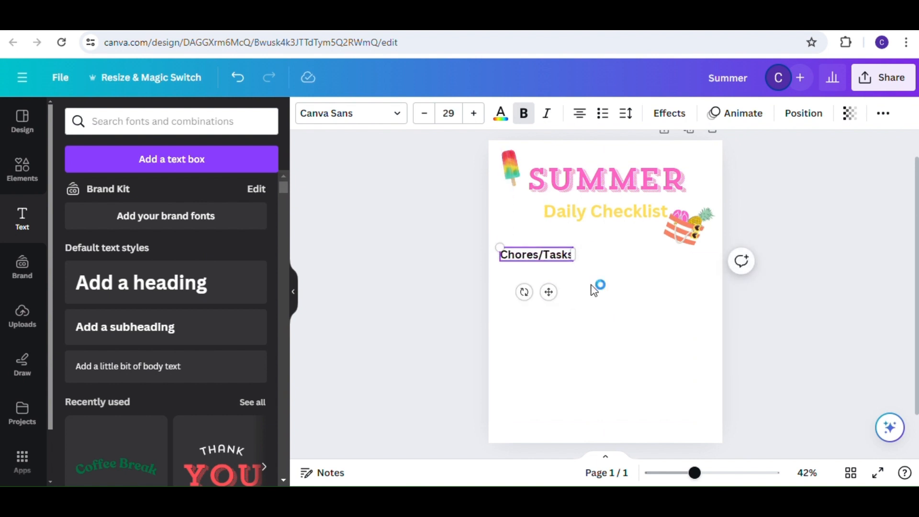
{"action": "left_click", "coordinate": [594, 289]}
Step: Clear the "summer" element search and add a pink square shape to the page
{"action": "left_click", "coordinate": [34, 173]}
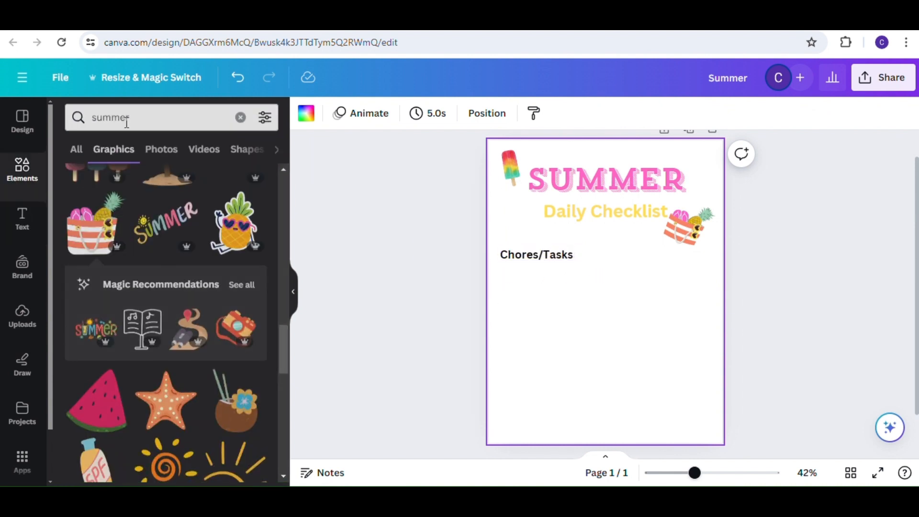
{"action": "left_click", "coordinate": [127, 122]}
{"action": "key", "text": "BackSpace"}
{"action": "key", "text": "BackSpace"}
{"action": "key", "text": "BackSpace"}
{"action": "key", "text": "BackSpace"}
{"action": "key", "text": "BackSpace"}
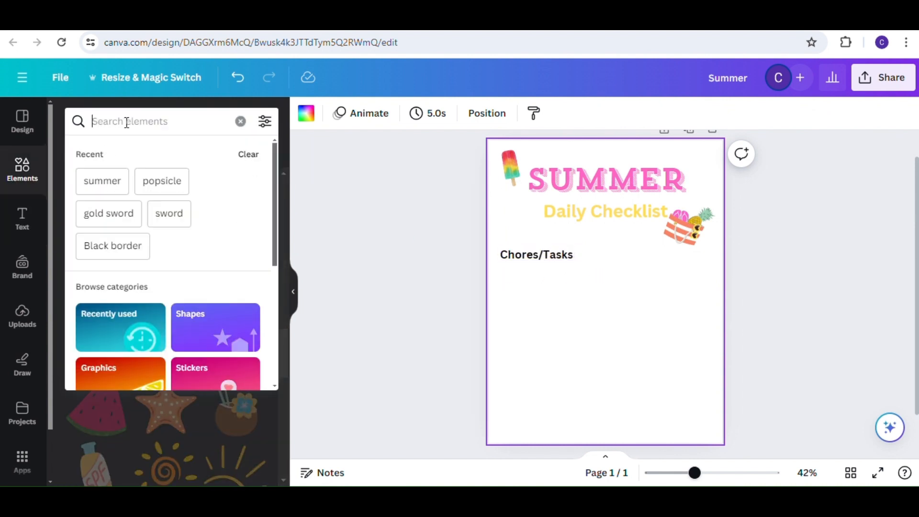
{"action": "type", "text": "s"}
{"action": "left_click", "coordinate": [134, 184]}
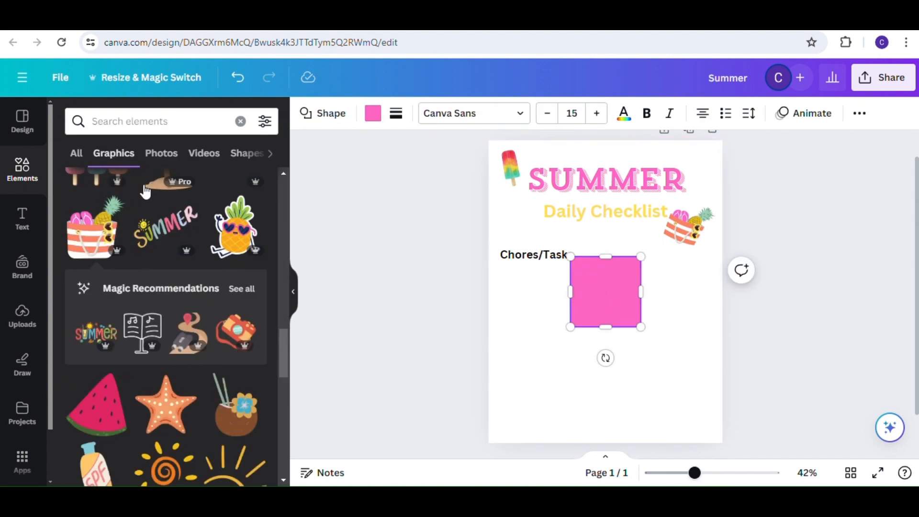
Step: Resize the pink square into a narrow horizontal bar and place it behind the "Chores/Tasks" text
{"action": "left_click", "coordinate": [673, 343]}
{"action": "left_click", "coordinate": [638, 300]}
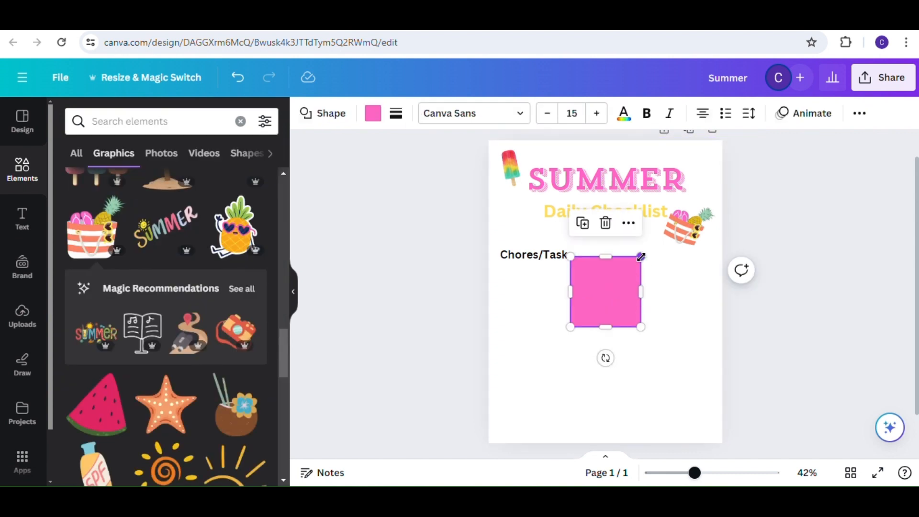
{"action": "left_click_drag", "start_coordinate": [640, 257], "coordinate": [536, 246]}
{"action": "left_click", "coordinate": [622, 276]}
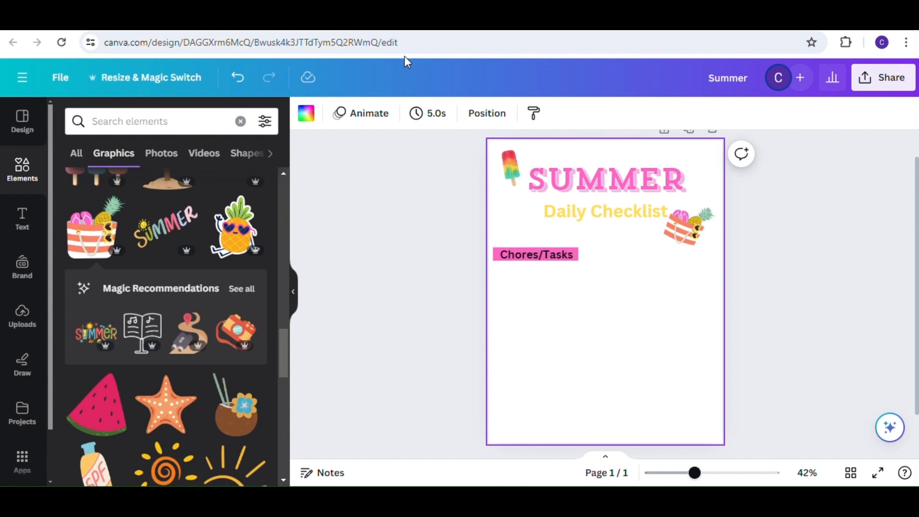
Step: Duplicate the "Chores/Tasks" text and change the copy's wording to "M"
{"action": "left_click", "coordinate": [541, 257]}
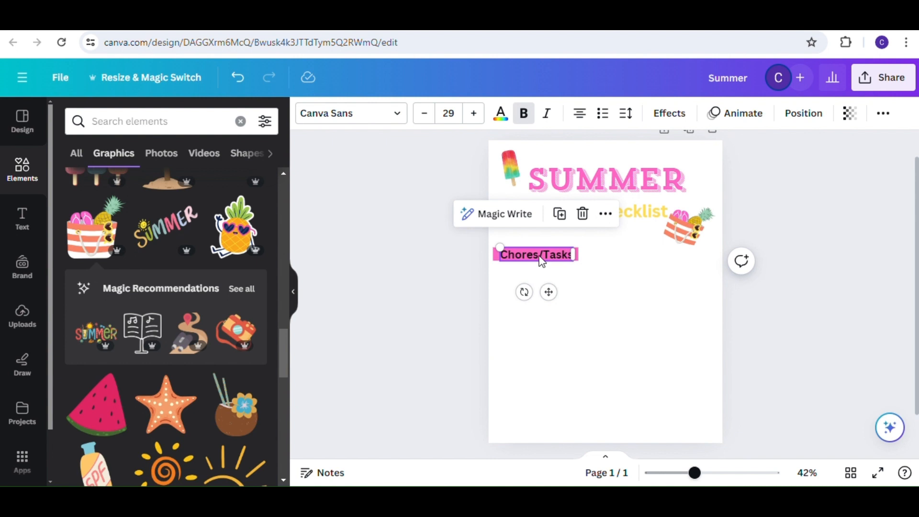
{"action": "left_click", "coordinate": [560, 214]}
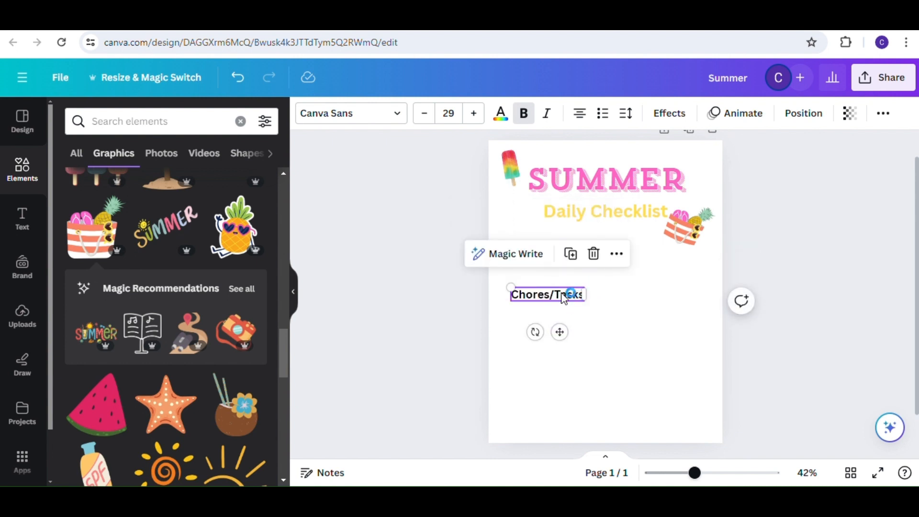
{"action": "triple_click", "coordinate": [563, 295]}
{"action": "type", "text": "M"}
{"action": "left_click", "coordinate": [580, 312]}
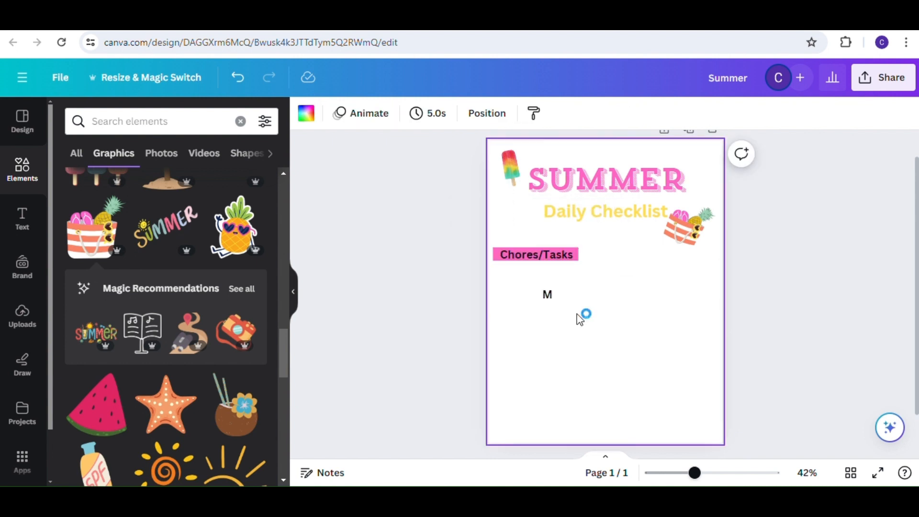
Step: Duplicate the "M" text seven times to provide letters for the other weekdays
{"action": "left_click", "coordinate": [544, 290]}
{"action": "left_click", "coordinate": [571, 257]}
{"action": "left_click", "coordinate": [576, 261]}
{"action": "left_click", "coordinate": [580, 266]}
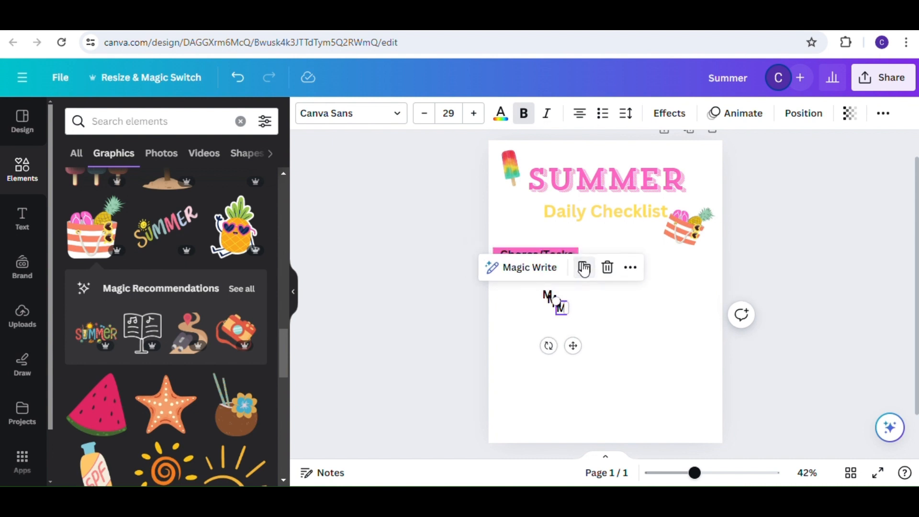
{"action": "left_click", "coordinate": [584, 269]}
{"action": "left_click", "coordinate": [586, 274]}
{"action": "left_click", "coordinate": [588, 276]}
{"action": "left_click", "coordinate": [590, 279]}
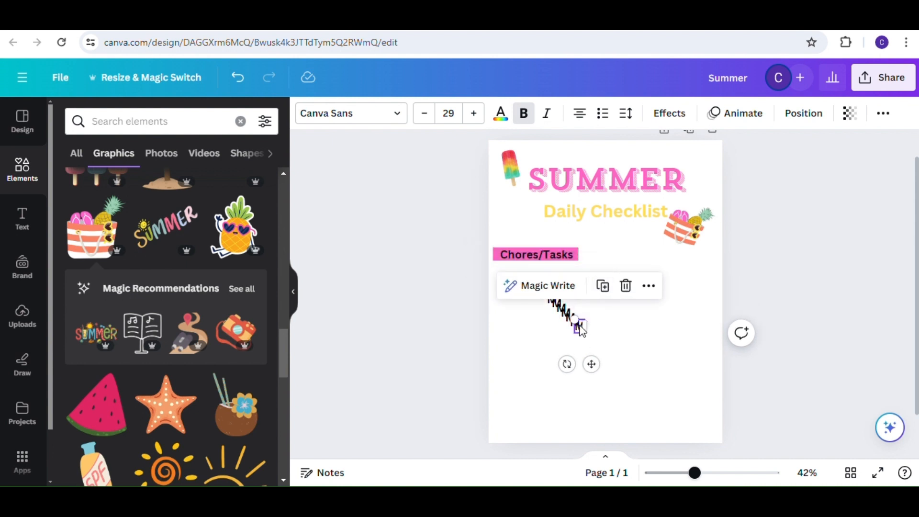
Step: Change two of the "M" copies to "T" and "W" and move them aside to the right of the stack
{"action": "double_click", "coordinate": [579, 325]}
{"action": "type", "text": "T"}
{"action": "left_click_drag", "start_coordinate": [592, 364], "coordinate": [630, 314]}
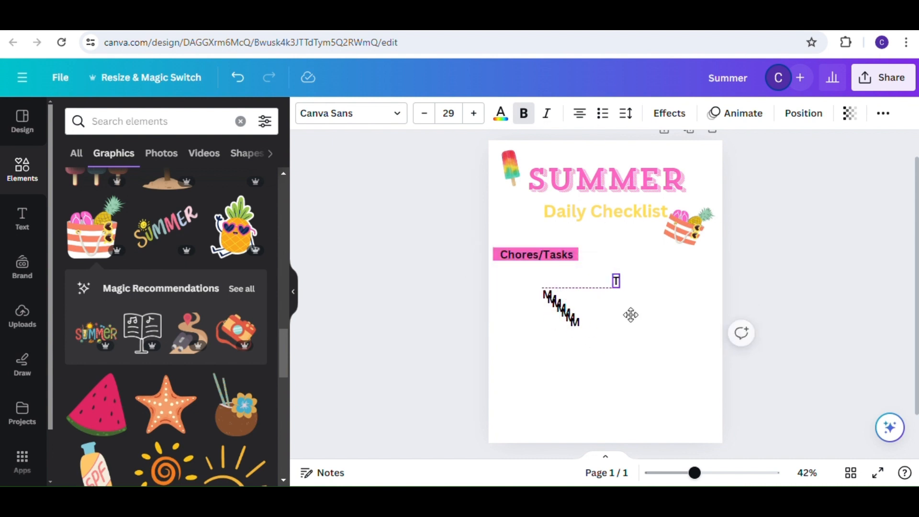
{"action": "double_click", "coordinate": [577, 325]}
{"action": "type", "text": "V"}
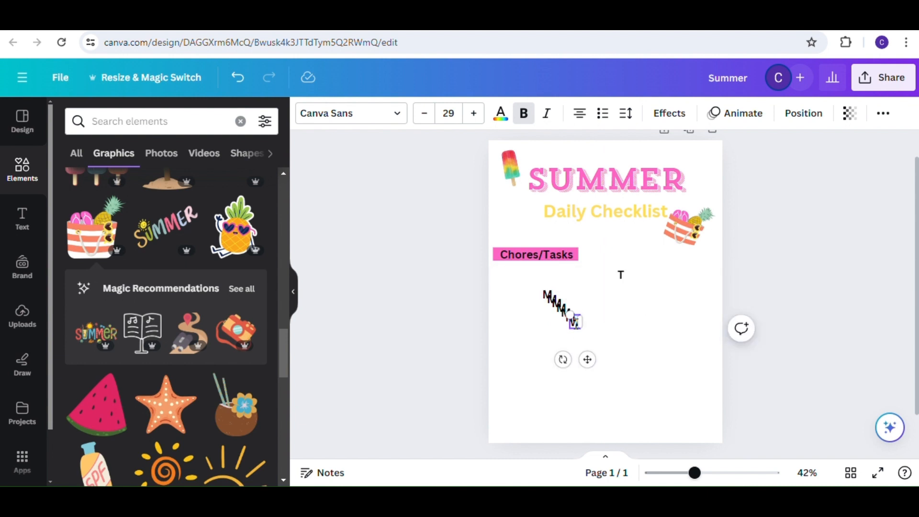
{"action": "left_click", "coordinate": [601, 330]}
{"action": "left_click", "coordinate": [575, 322]}
{"action": "left_click_drag", "start_coordinate": [575, 322], "coordinate": [616, 288]}
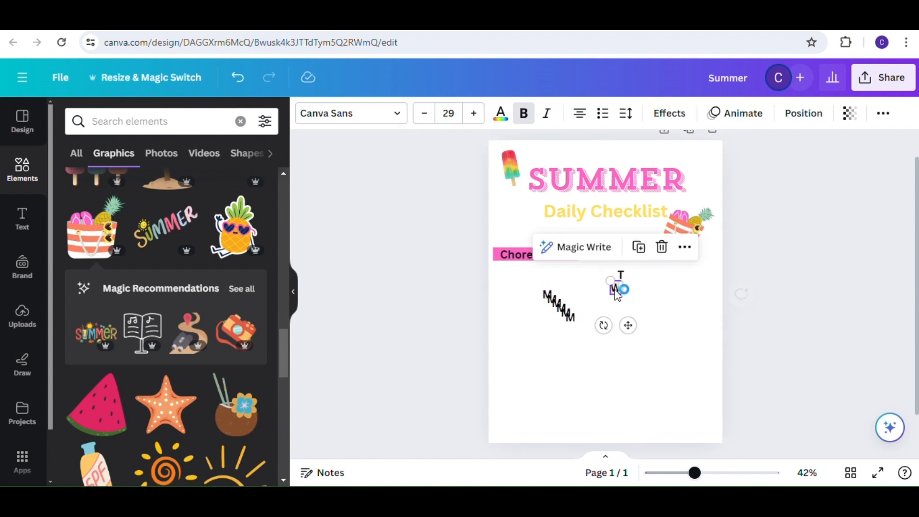
Step: Change the next two "M" copies to "T" and "F" and move them clear of the stack
{"action": "left_click", "coordinate": [571, 323]}
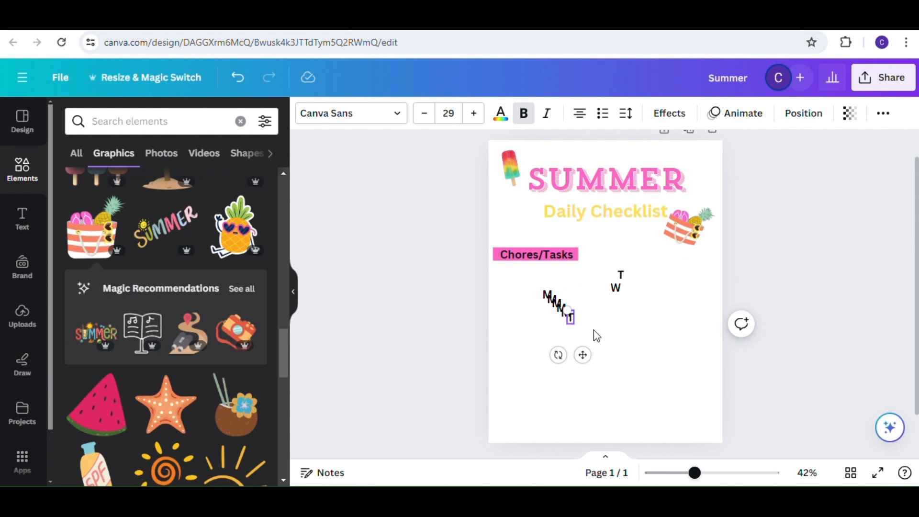
{"action": "left_click", "coordinate": [593, 331]}
{"action": "left_click_drag", "start_coordinate": [571, 320], "coordinate": [622, 314]}
{"action": "left_click", "coordinate": [569, 316]}
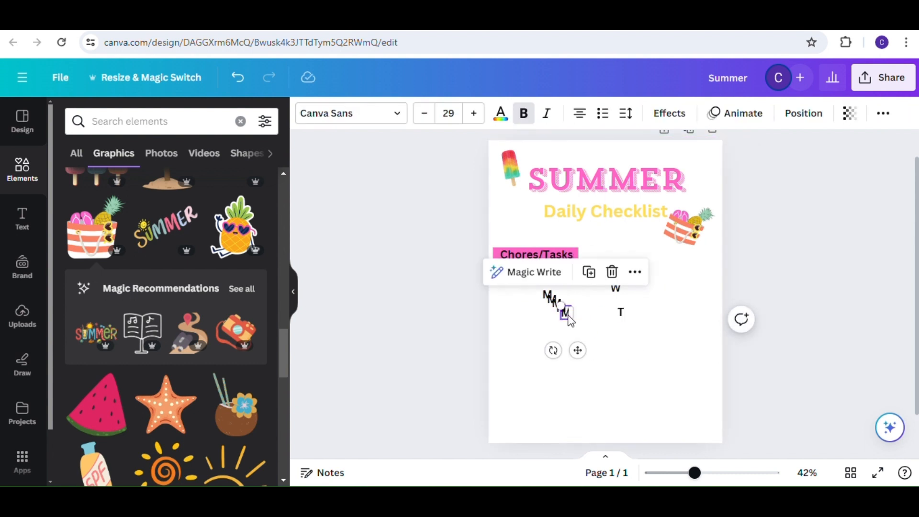
{"action": "double_click", "coordinate": [568, 315]}
{"action": "type", "text": "F"}
{"action": "left_click", "coordinate": [576, 324]}
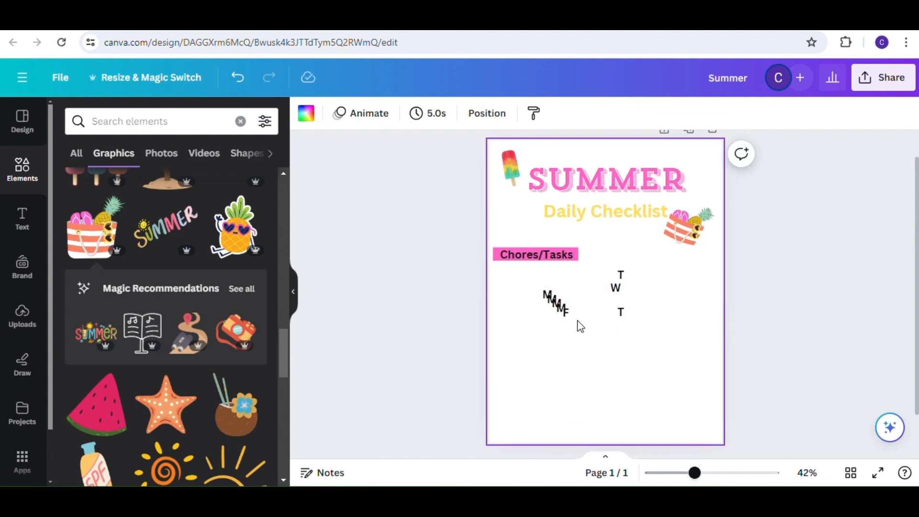
{"action": "left_click", "coordinate": [566, 314]}
{"action": "left_click_drag", "start_coordinate": [567, 314], "coordinate": [589, 322]}
Step: Change two more "M" copies to "S" for the weekend days and move the first one below the stack
{"action": "left_click", "coordinate": [564, 314]}
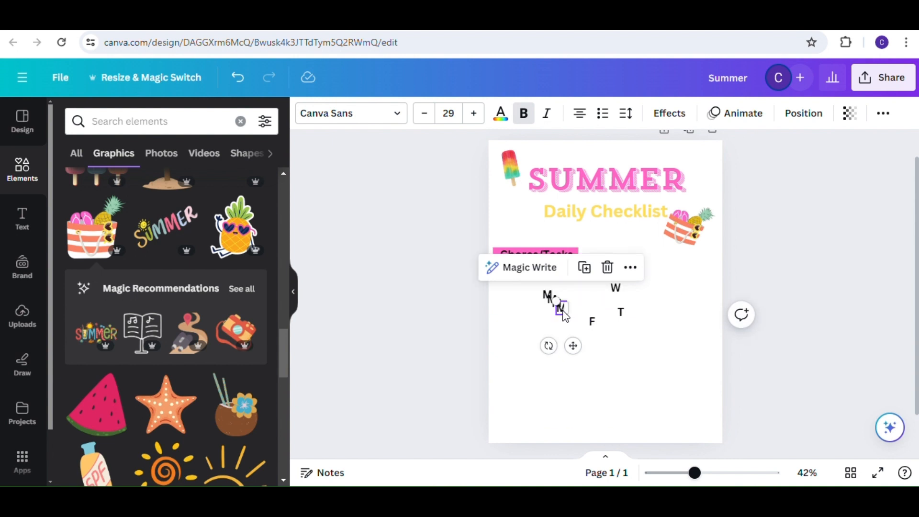
{"action": "double_click", "coordinate": [563, 310]}
{"action": "type", "text": "S"}
{"action": "left_click", "coordinate": [580, 317]}
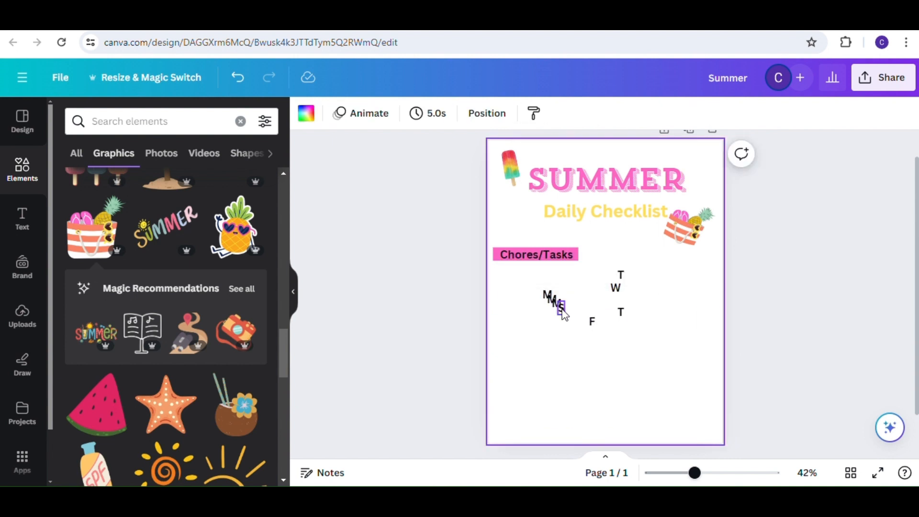
{"action": "left_click_drag", "start_coordinate": [562, 310], "coordinate": [569, 326]}
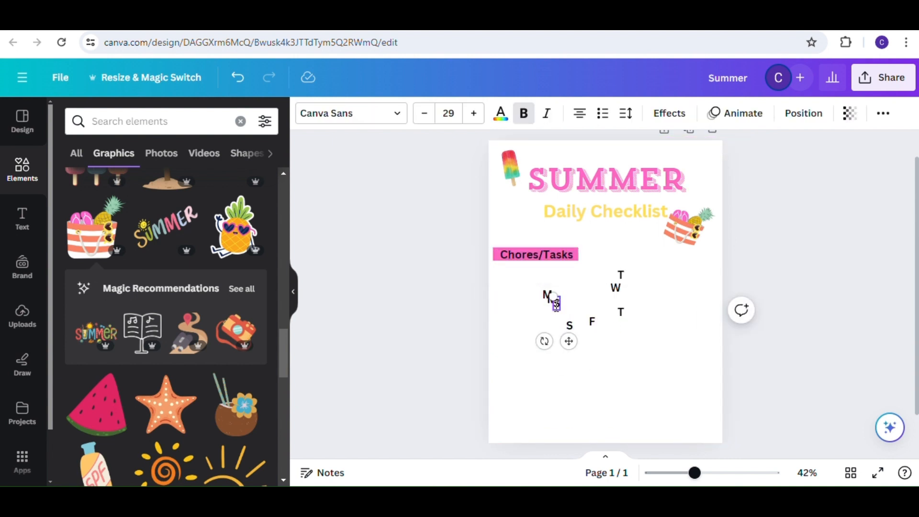
{"action": "left_click", "coordinate": [543, 326]}
Step: Delete the spare "M" copy and place the remaining "M" to the right of the "Chores/Tasks" bar
{"action": "left_click_drag", "start_coordinate": [556, 305], "coordinate": [643, 290]}
{"action": "left_click", "coordinate": [554, 299]}
{"action": "left_click", "coordinate": [597, 259]}
{"action": "left_click", "coordinate": [620, 277]}
{"action": "left_click", "coordinate": [621, 276]}
Step: Duplicate the pink bar, narrow the copy to a small box and layer it behind the "M"
{"action": "left_click", "coordinate": [500, 262]}
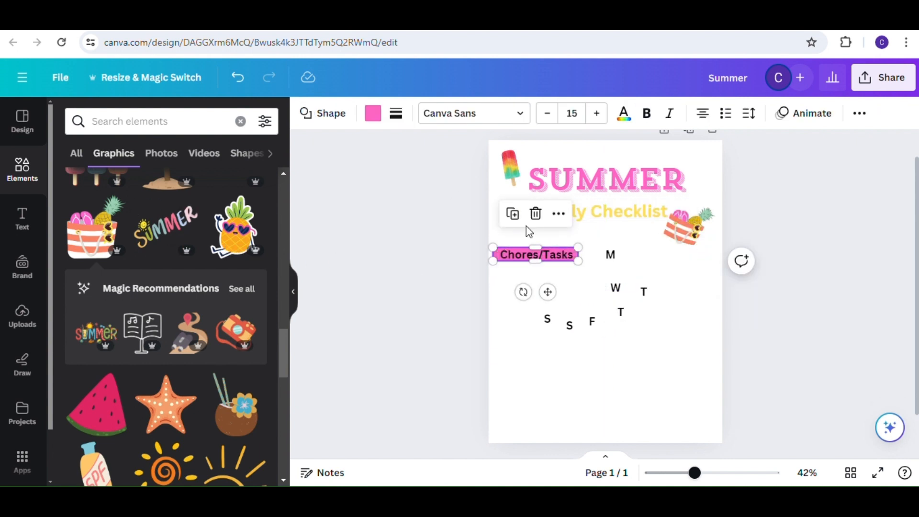
{"action": "left_click_drag", "start_coordinate": [551, 297], "coordinate": [554, 325]}
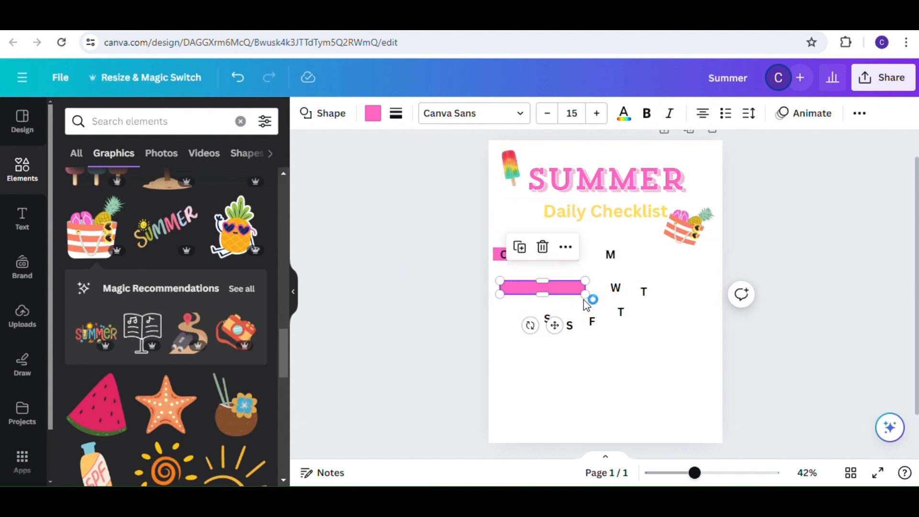
{"action": "left_click_drag", "start_coordinate": [584, 282], "coordinate": [525, 282]}
{"action": "left_click_drag", "start_coordinate": [521, 324], "coordinate": [622, 291]}
{"action": "left_click", "coordinate": [634, 214]}
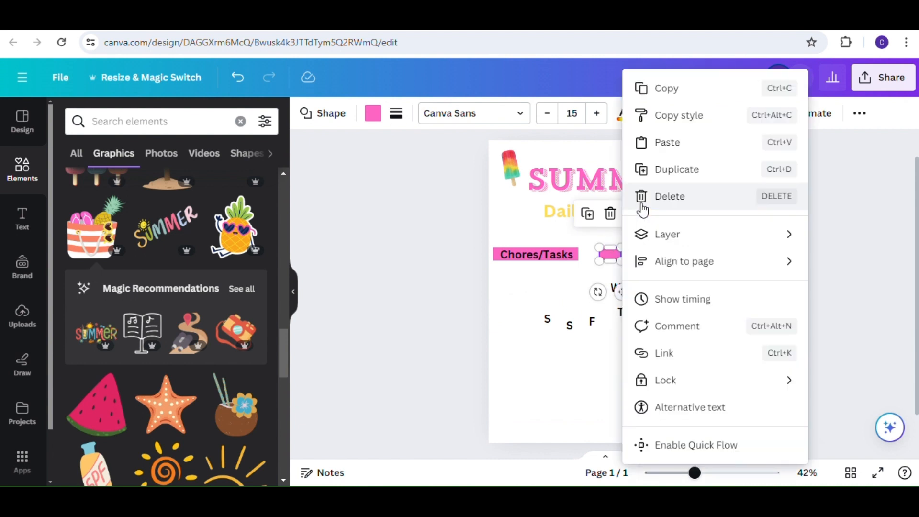
{"action": "mouse_move", "coordinate": [641, 233]}
{"action": "left_click", "coordinate": [788, 316]}
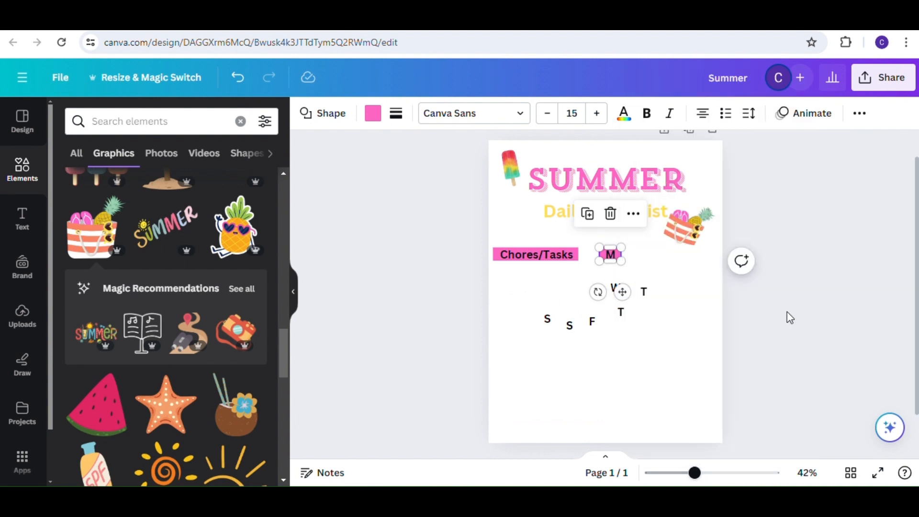
Step: Trim the pink box closer around the "M" and move the outer "T" next to the "W"
{"action": "left_click", "coordinate": [652, 266]}
{"action": "left_click", "coordinate": [622, 250]}
{"action": "left_click_drag", "start_coordinate": [622, 248], "coordinate": [618, 250]}
{"action": "mouse_move", "coordinate": [618, 292]}
{"action": "left_mouse_down"}
{"action": "mouse_move", "coordinate": [638, 282]}
{"action": "mouse_move", "coordinate": [632, 254]}
{"action": "mouse_move", "coordinate": [628, 288]}
{"action": "left_mouse_up"}
{"action": "left_click", "coordinate": [660, 327]}
{"action": "left_click", "coordinate": [648, 263]}
{"action": "left_click", "coordinate": [630, 255]}
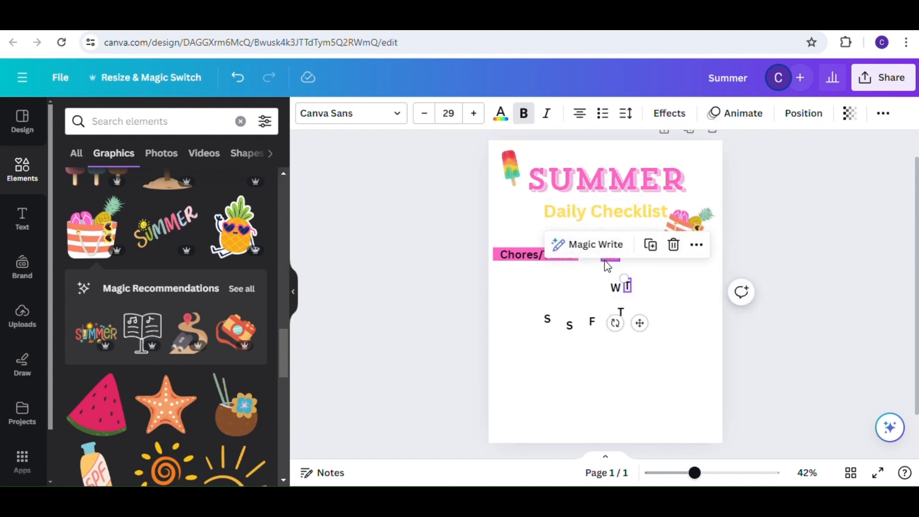
Step: Duplicate the pink box behind "M" into a row of four evenly spaced empty boxes to its right
{"action": "left_click", "coordinate": [607, 265]}
{"action": "left_click", "coordinate": [607, 260]}
{"action": "left_click", "coordinate": [607, 267]}
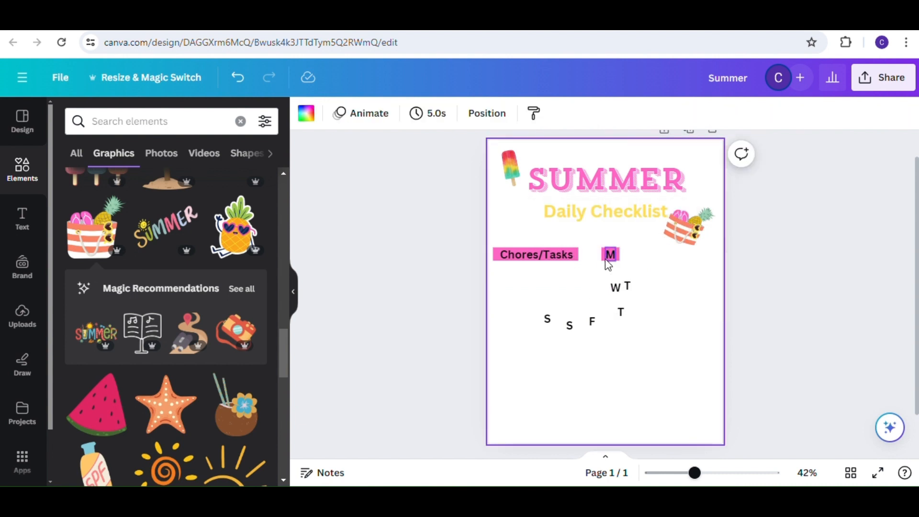
{"action": "left_click", "coordinate": [605, 259]}
{"action": "left_click", "coordinate": [588, 211]}
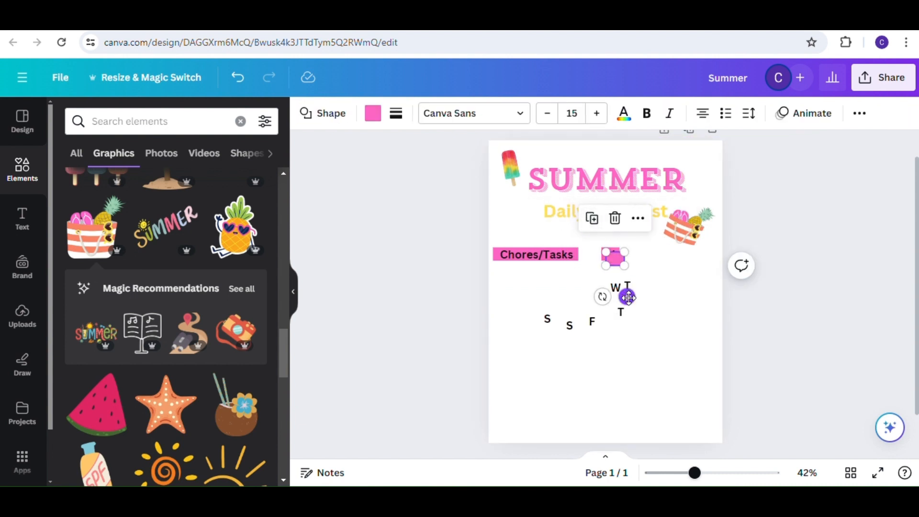
{"action": "left_click_drag", "start_coordinate": [625, 293], "coordinate": [642, 290]}
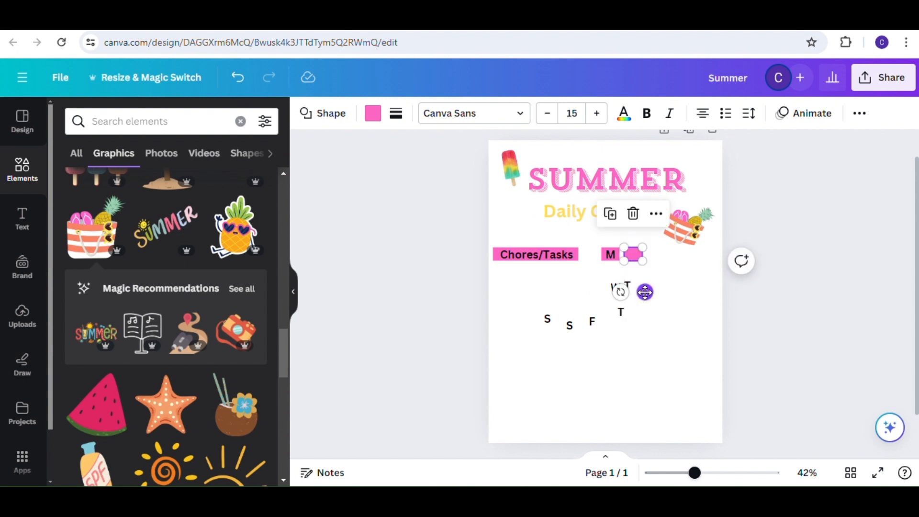
{"action": "left_click", "coordinate": [608, 211]}
{"action": "left_click", "coordinate": [633, 213]}
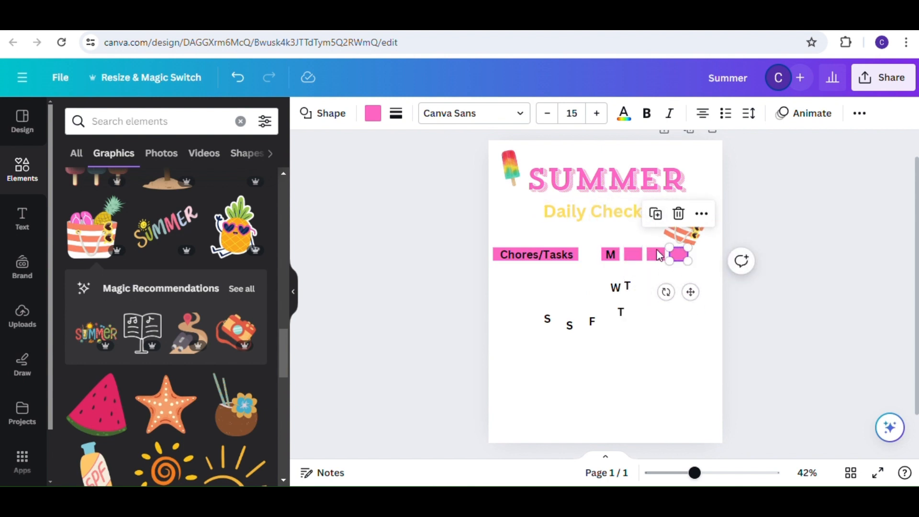
{"action": "left_click", "coordinate": [654, 215]}
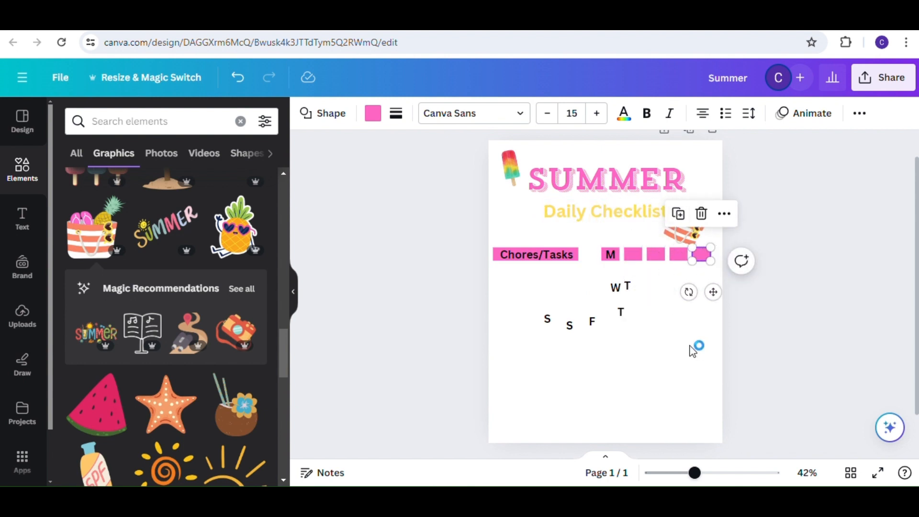
Step: Scale down the "Chores/Tasks" text together with its pink bar
{"action": "left_click_drag", "start_coordinate": [694, 472], "coordinate": [717, 473]}
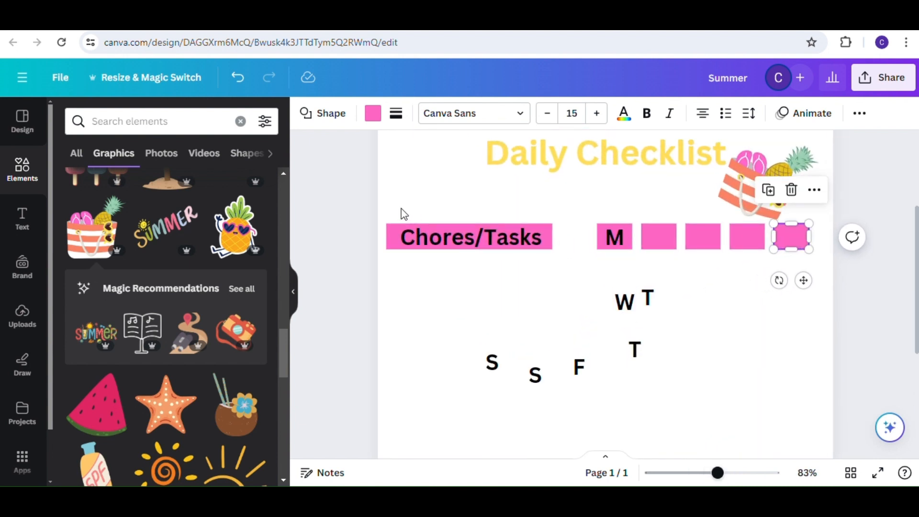
{"action": "left_click_drag", "start_coordinate": [409, 222], "coordinate": [555, 270]}
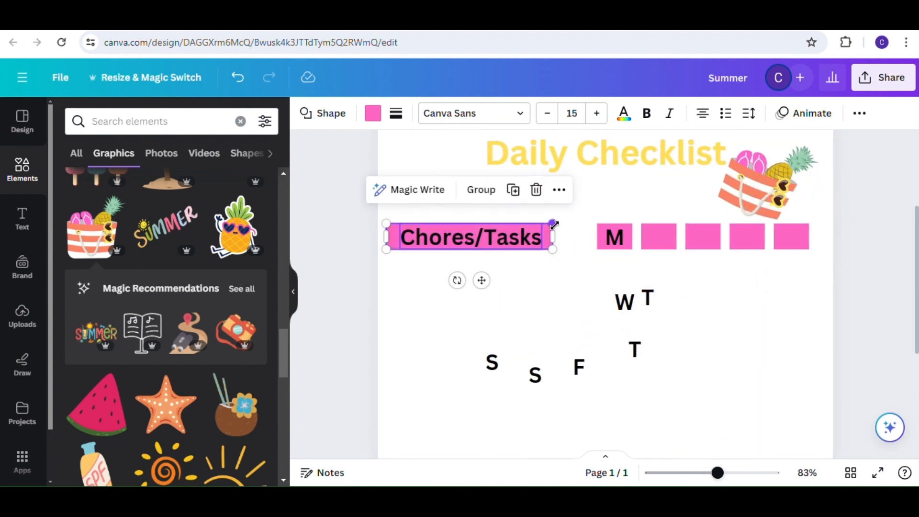
{"action": "left_click_drag", "start_coordinate": [554, 224], "coordinate": [537, 225]}
{"action": "left_click", "coordinate": [594, 219]}
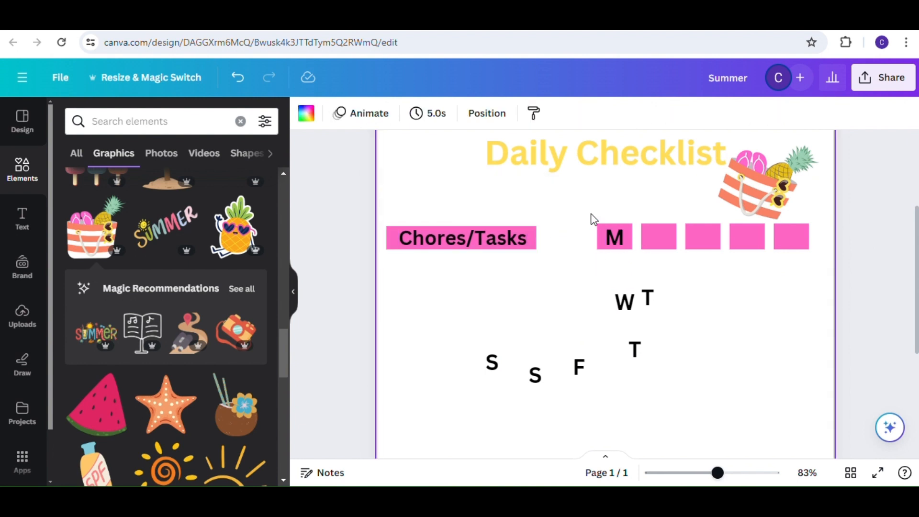
Step: Delete the four empty pink boxes to the right of the "M"
{"action": "left_click_drag", "start_coordinate": [593, 218], "coordinate": [631, 267]}
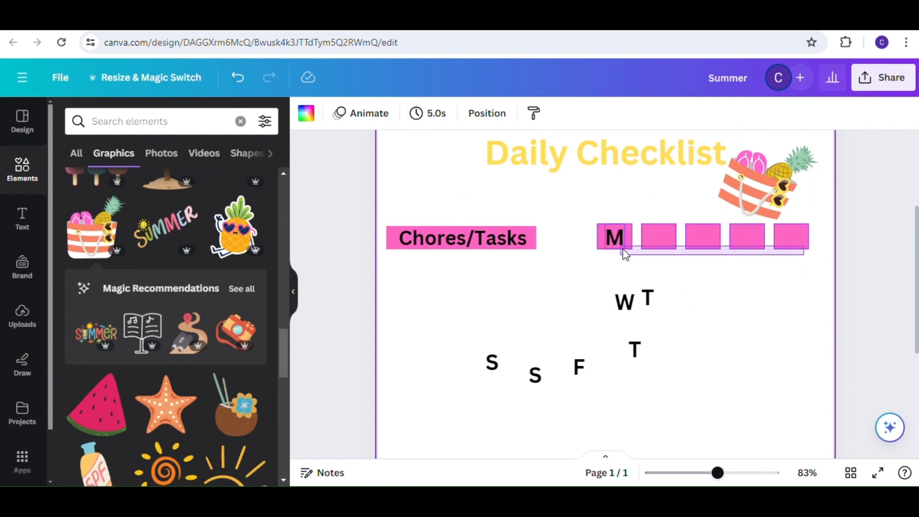
{"action": "left_click", "coordinate": [791, 236]}
{"action": "left_click", "coordinate": [791, 190]}
{"action": "left_click", "coordinate": [750, 237]}
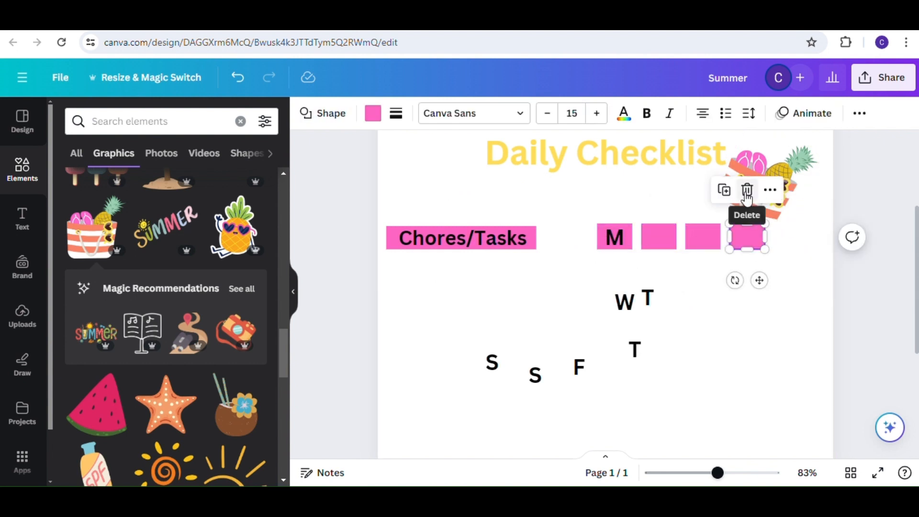
{"action": "left_click", "coordinate": [747, 190]}
{"action": "left_click", "coordinate": [704, 237]}
{"action": "left_click", "coordinate": [703, 190]}
{"action": "left_click", "coordinate": [659, 235]}
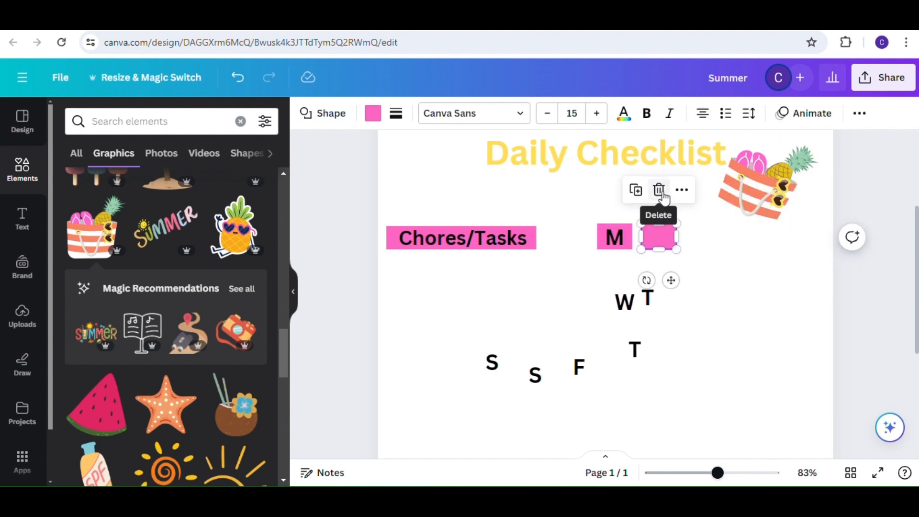
{"action": "left_click", "coordinate": [660, 190]}
Step: Scale down the "M" together with its pink box and move them closer to the "Chores/Tasks" bar
{"action": "left_click", "coordinate": [629, 247]}
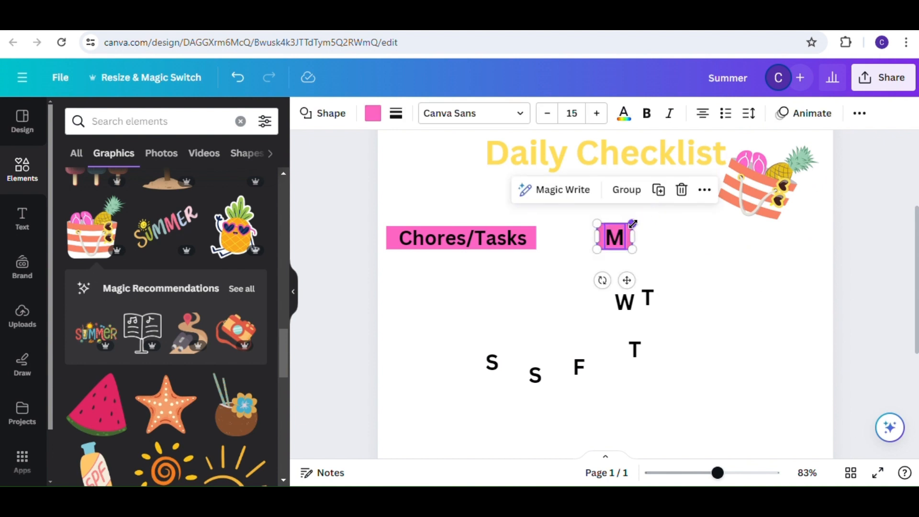
{"action": "left_click_drag", "start_coordinate": [632, 224], "coordinate": [623, 232]}
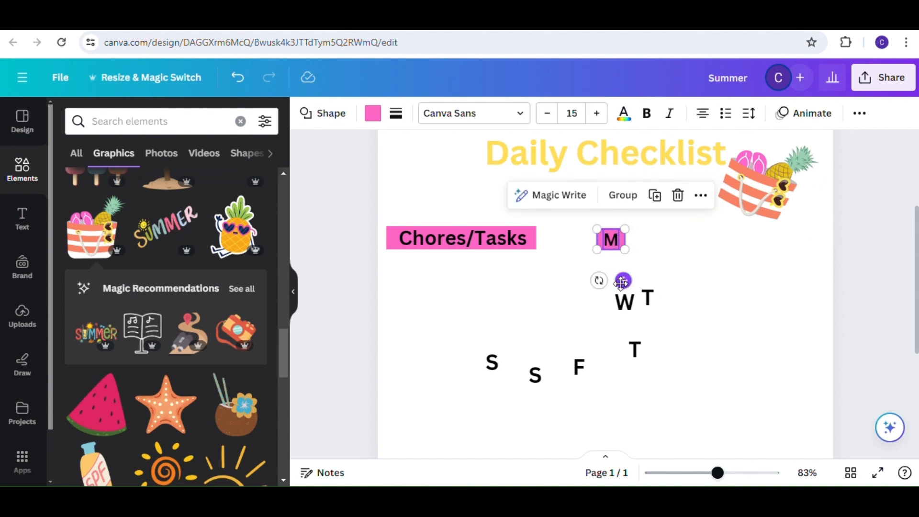
{"action": "left_click_drag", "start_coordinate": [622, 283], "coordinate": [601, 279]}
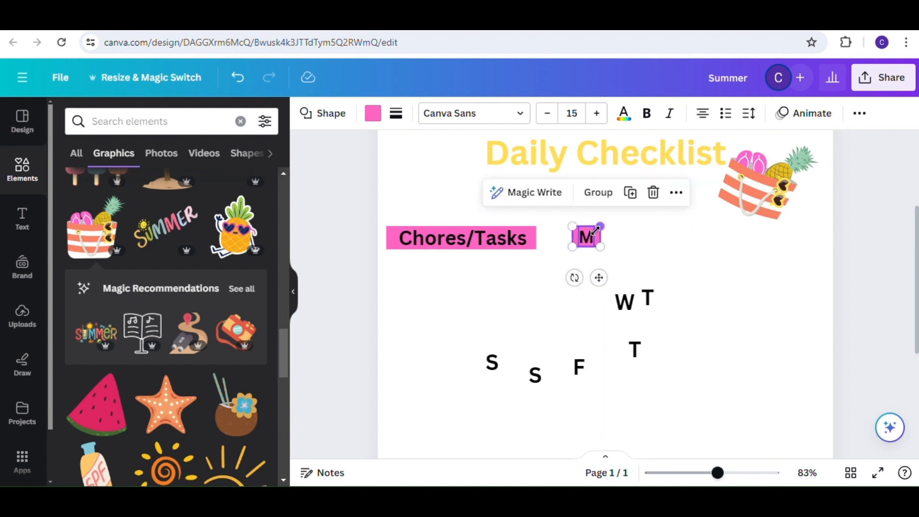
Step: Duplicate the smaller pink box behind "M" and place the copy just to its right in the same row
{"action": "left_click", "coordinate": [563, 259]}
{"action": "left_click", "coordinate": [598, 241]}
{"action": "left_click", "coordinate": [561, 191]}
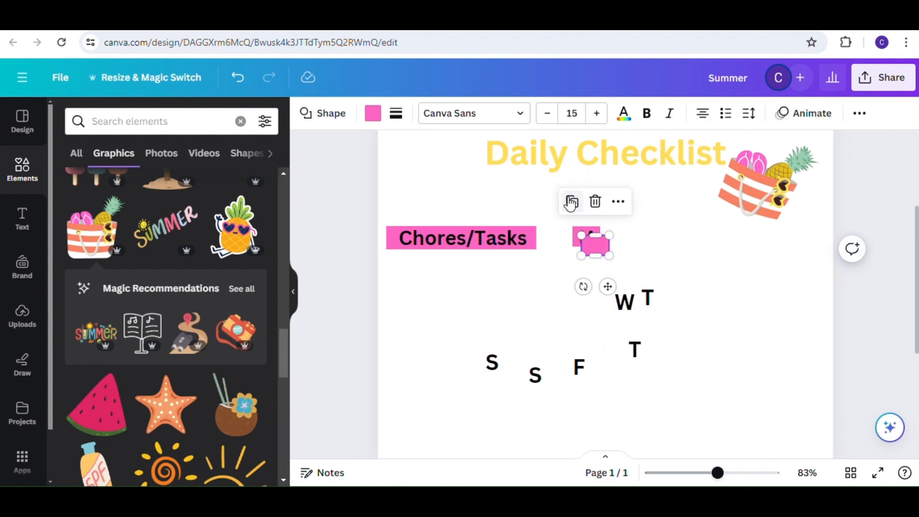
{"action": "left_click_drag", "start_coordinate": [606, 286], "coordinate": [626, 273]}
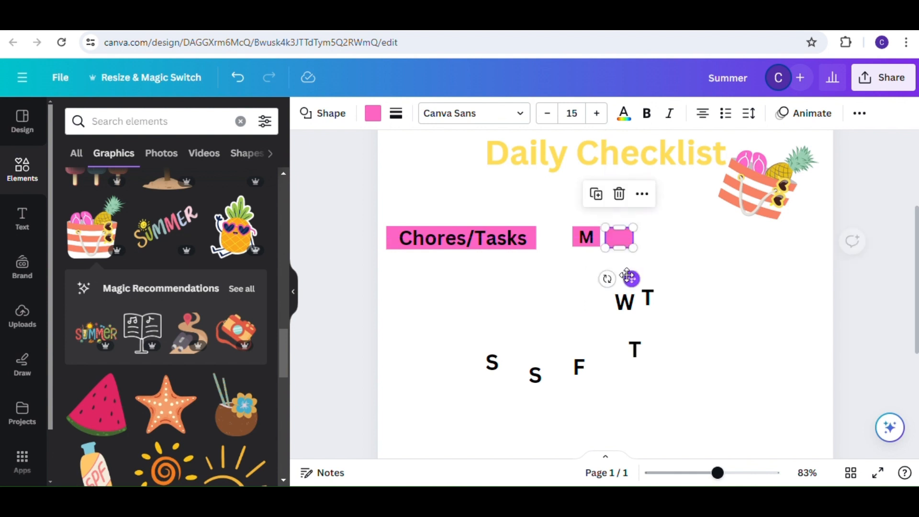
Step: Duplicate the empty pink box five more times to complete a row of seven boxes including the "M" box
{"action": "left_click", "coordinate": [599, 195]}
{"action": "left_click", "coordinate": [631, 203]}
{"action": "left_click", "coordinate": [662, 197]}
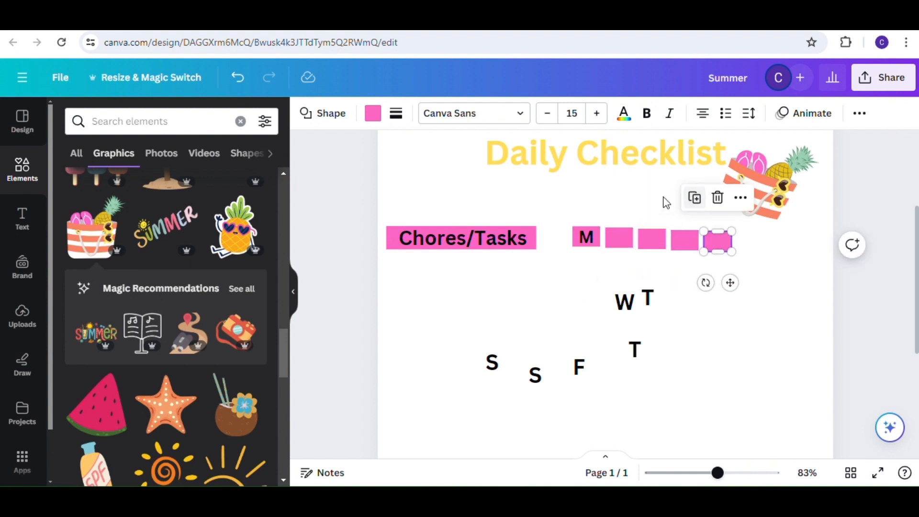
{"action": "left_click", "coordinate": [694, 197]}
{"action": "left_click", "coordinate": [728, 200]}
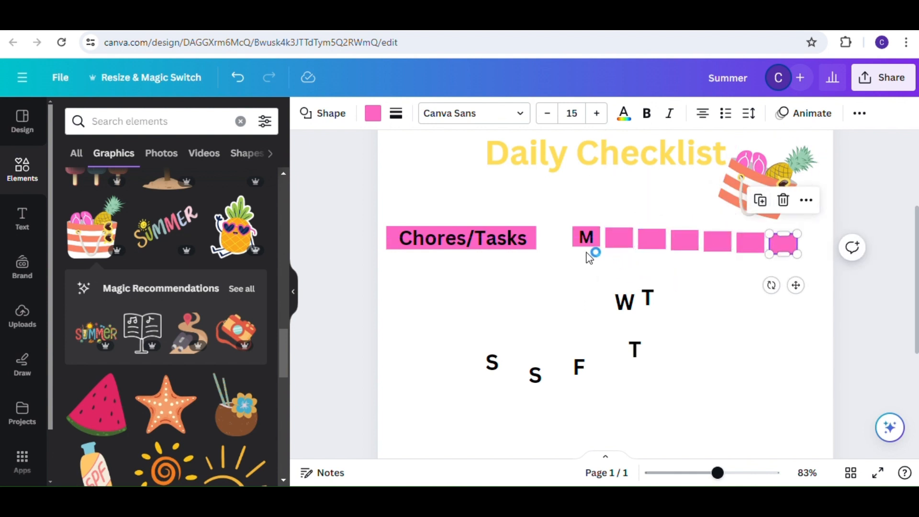
Step: Line up the row of pink boxes, top-aligning the first six and moving the seventh level with them
{"action": "left_click_drag", "start_coordinate": [621, 244], "coordinate": [655, 240]}
{"action": "left_click_drag", "start_coordinate": [685, 245], "coordinate": [684, 236]}
{"action": "left_click_drag", "start_coordinate": [568, 225], "coordinate": [750, 271]}
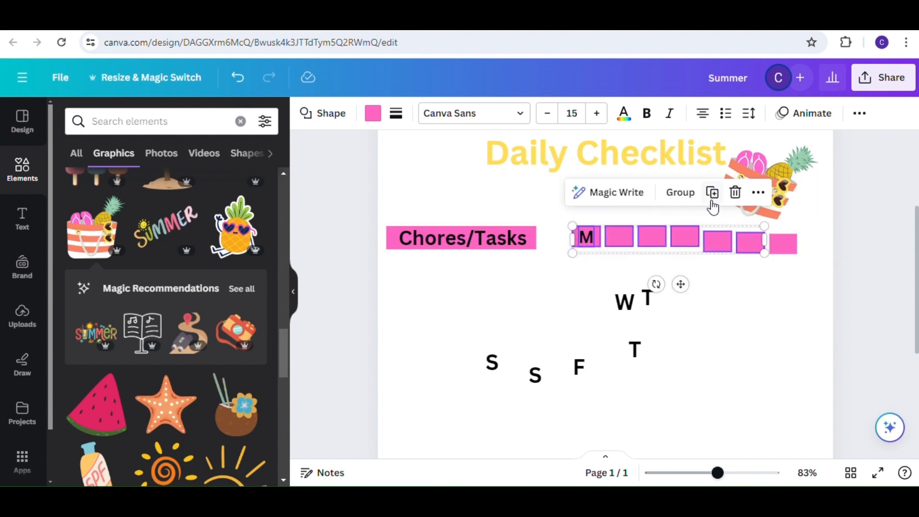
{"action": "left_click", "coordinate": [759, 193]}
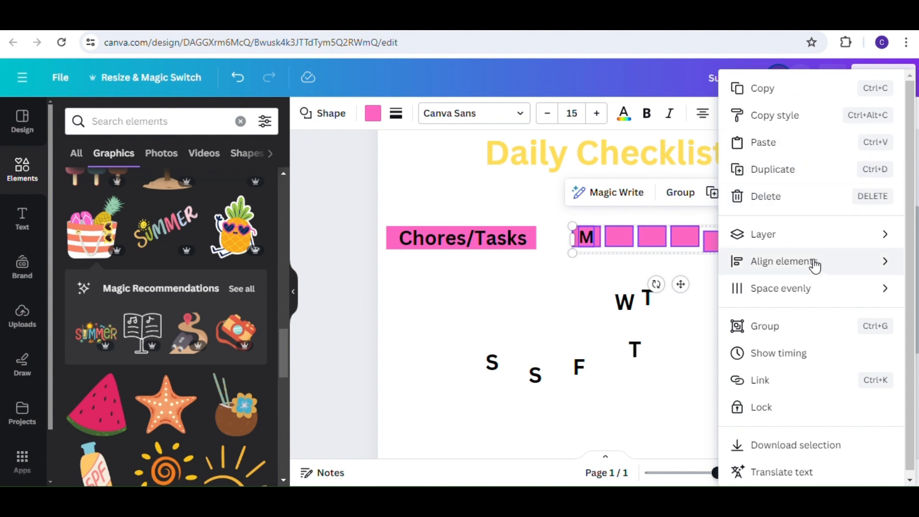
{"action": "mouse_move", "coordinate": [812, 262]}
{"action": "left_click", "coordinate": [814, 316]}
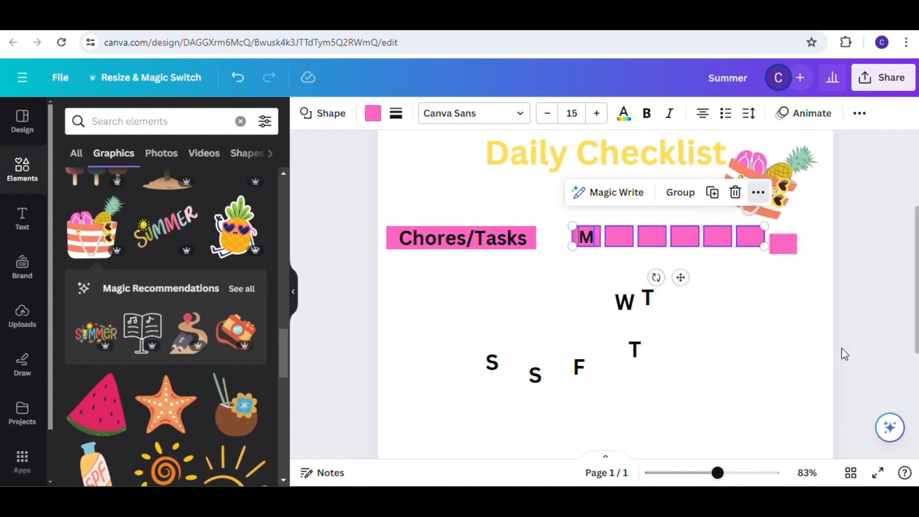
{"action": "left_click", "coordinate": [786, 265]}
{"action": "left_click_drag", "start_coordinate": [785, 244], "coordinate": [784, 236]}
{"action": "left_click", "coordinate": [811, 311]}
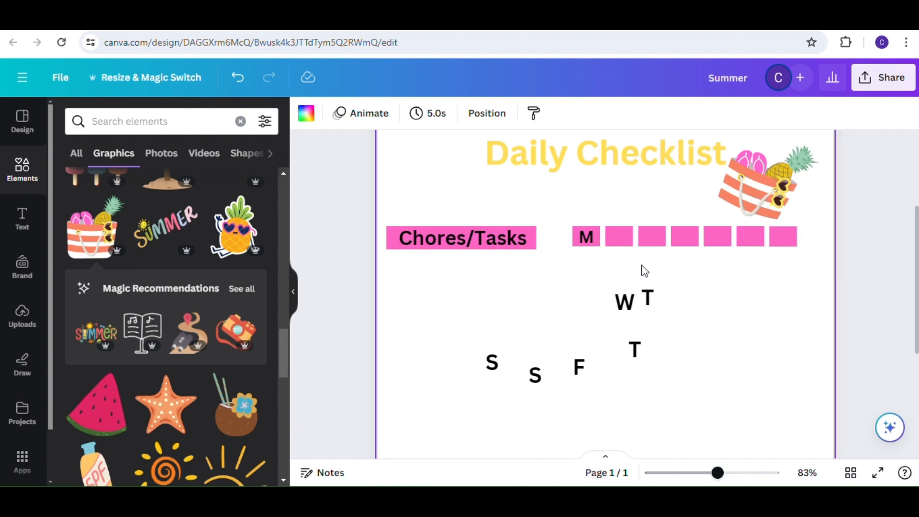
Step: Place the first "T" in front of the second pink box, scale it to about size 25 and centre it
{"action": "left_click_drag", "start_coordinate": [652, 298], "coordinate": [620, 236]}
{"action": "left_click", "coordinate": [688, 190]}
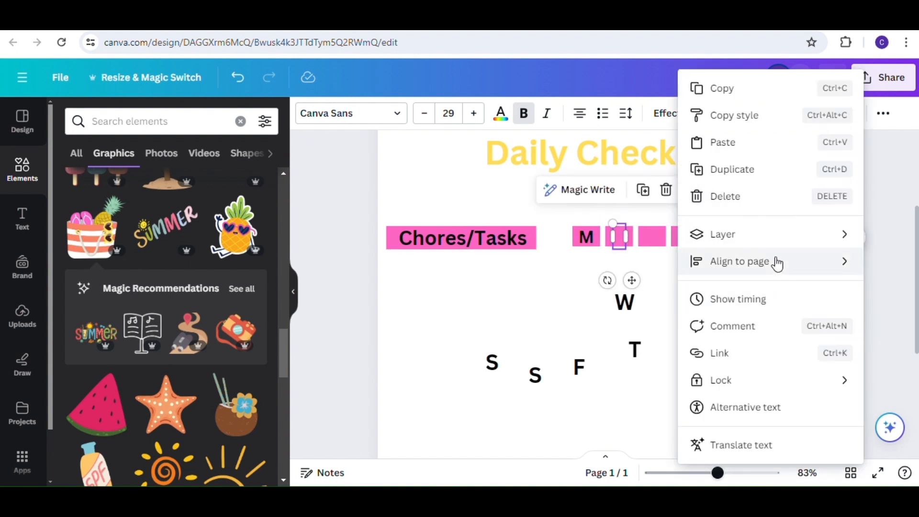
{"action": "left_click", "coordinate": [784, 237]}
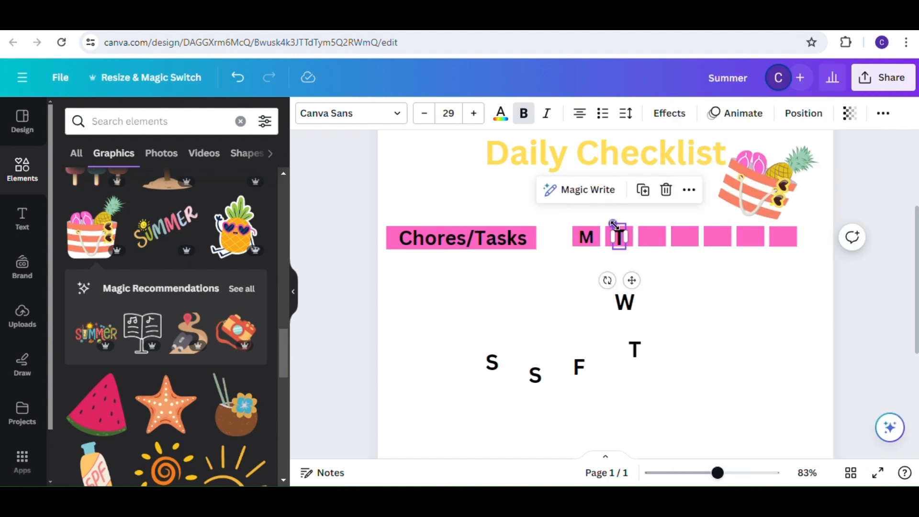
{"action": "left_click_drag", "start_coordinate": [614, 223], "coordinate": [616, 228]}
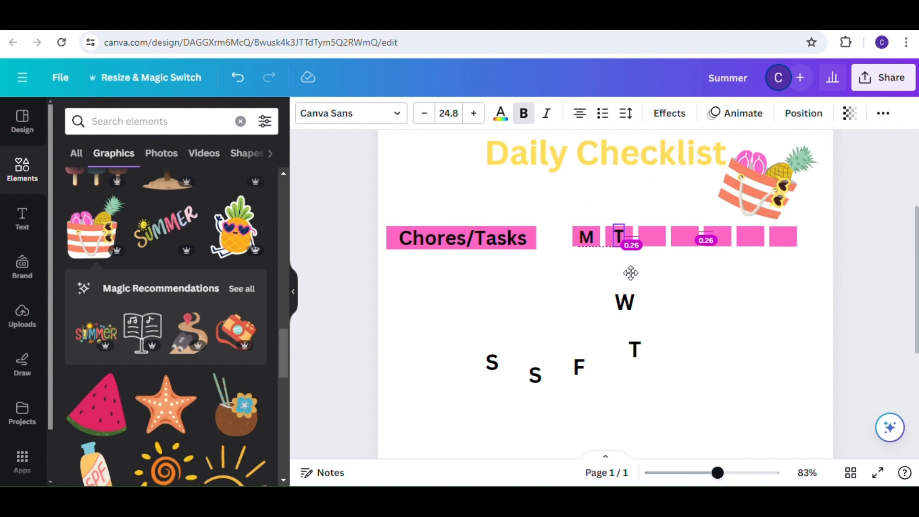
{"action": "left_click_drag", "start_coordinate": [631, 272], "coordinate": [631, 273]}
{"action": "left_click", "coordinate": [676, 283]}
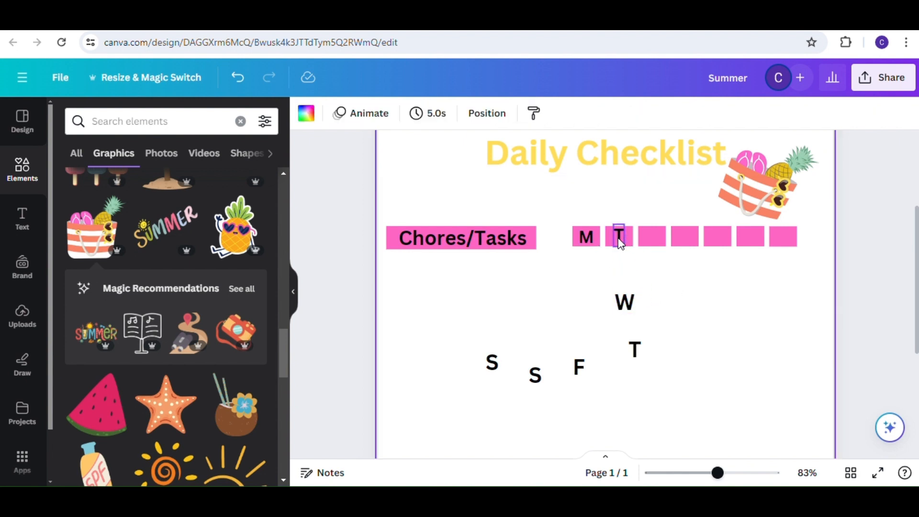
{"action": "left_click_drag", "start_coordinate": [619, 243], "coordinate": [620, 242]}
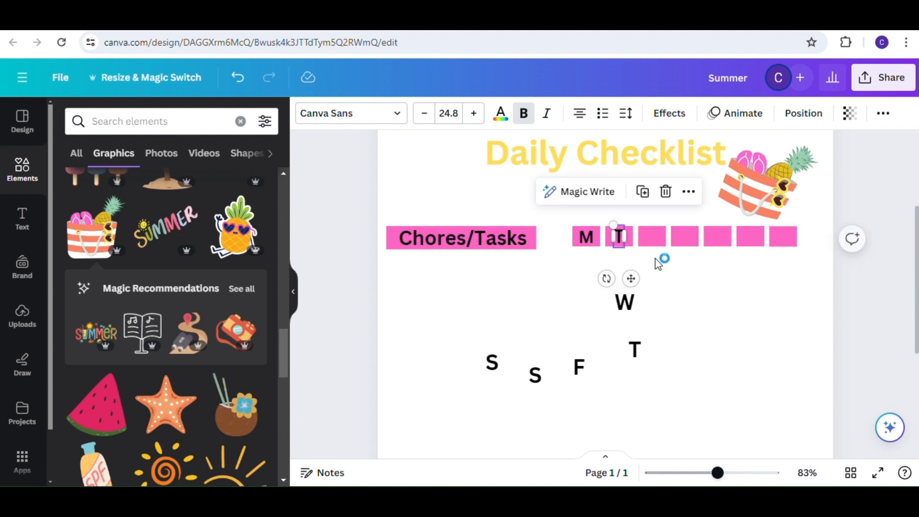
{"action": "left_click", "coordinate": [668, 281]}
Step: Place the "W" in front of the third pink box, scale it to about size 23 and centre it
{"action": "left_click_drag", "start_coordinate": [624, 302], "coordinate": [651, 237]}
{"action": "left_click", "coordinate": [718, 194]}
{"action": "mouse_move", "coordinate": [739, 233]}
{"action": "left_click", "coordinate": [775, 235]}
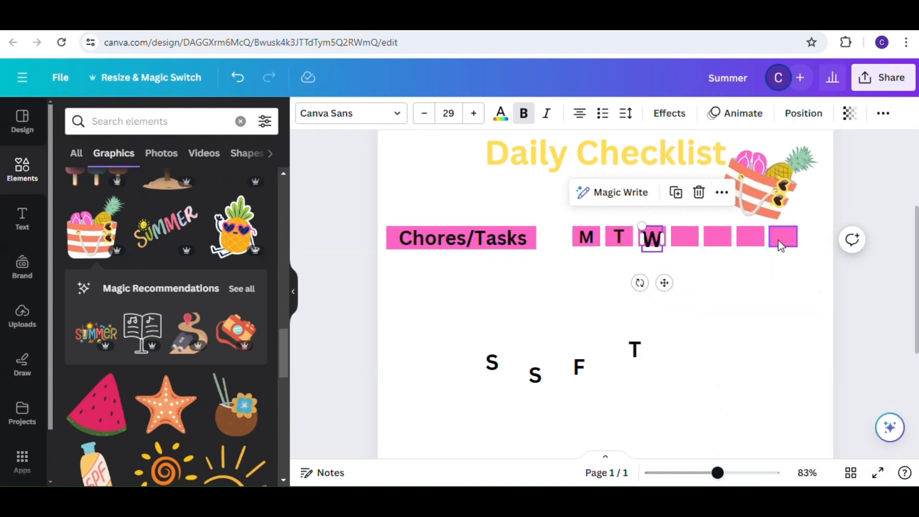
{"action": "mouse_move", "coordinate": [643, 226]}
{"action": "left_mouse_down"}
{"action": "mouse_move", "coordinate": [653, 239]}
{"action": "mouse_move", "coordinate": [637, 238]}
{"action": "left_mouse_up"}
{"action": "left_click_drag", "start_coordinate": [664, 282], "coordinate": [666, 282]}
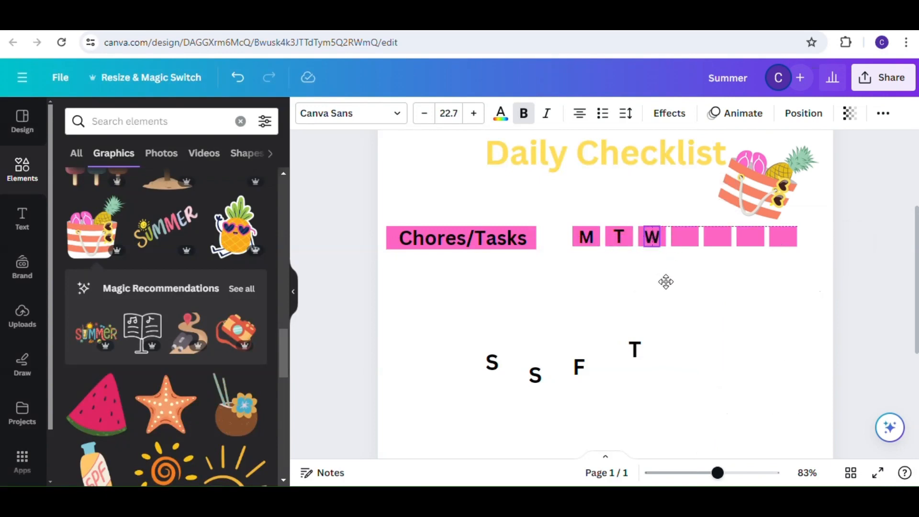
{"action": "left_click", "coordinate": [712, 292]}
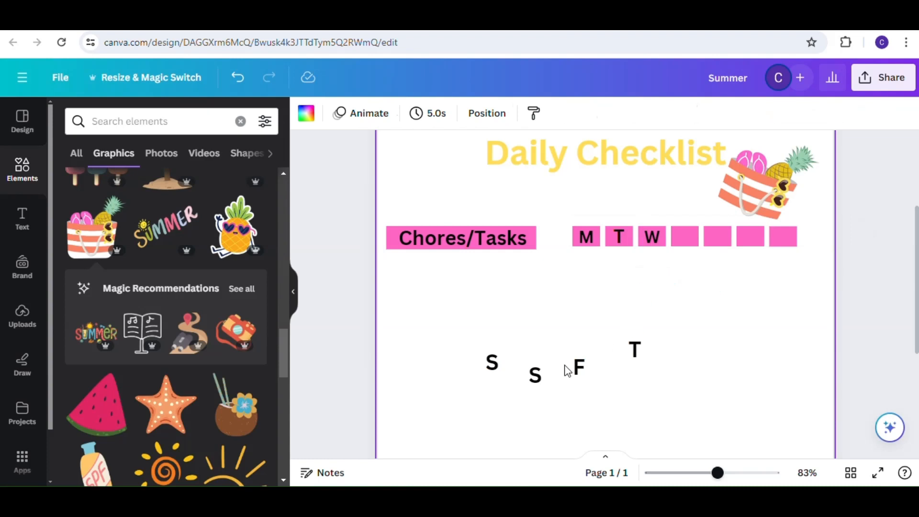
Step: Place the remaining "T" in front of the fourth pink box, scale it down slightly and centre it
{"action": "left_click_drag", "start_coordinate": [634, 349], "coordinate": [685, 235]}
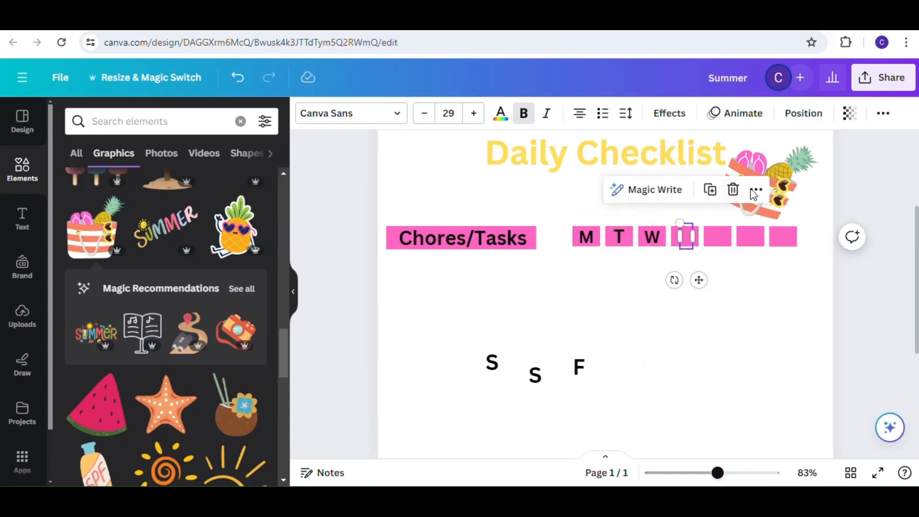
{"action": "left_click", "coordinate": [756, 191]}
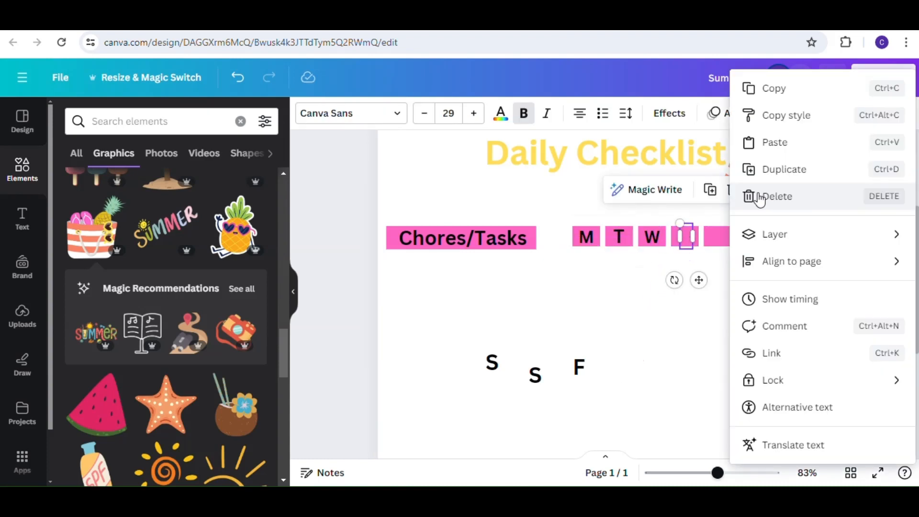
{"action": "left_click", "coordinate": [770, 235]}
{"action": "mouse_move", "coordinate": [693, 239]}
{"action": "left_mouse_down"}
{"action": "mouse_move", "coordinate": [684, 230]}
{"action": "mouse_move", "coordinate": [690, 236]}
{"action": "left_mouse_up"}
{"action": "left_click_drag", "start_coordinate": [702, 274], "coordinate": [701, 278]}
{"action": "left_click", "coordinate": [730, 292]}
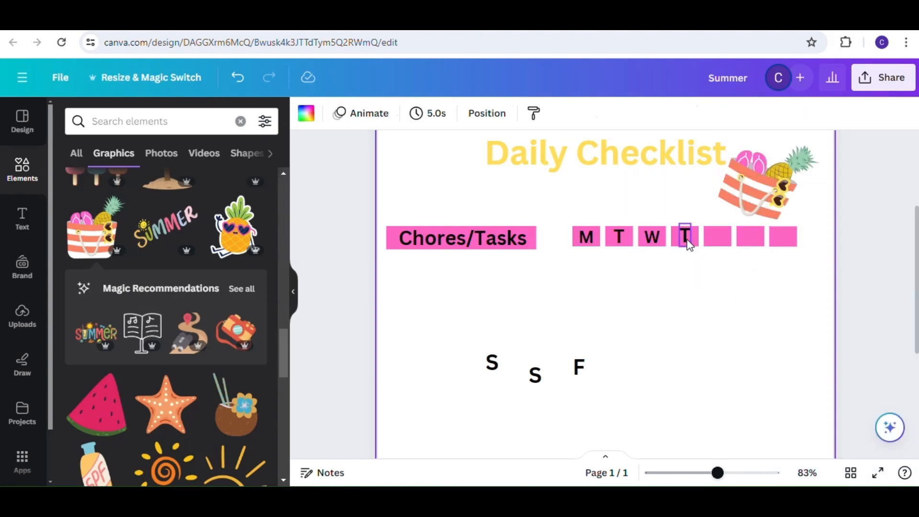
{"action": "left_click", "coordinate": [686, 236]}
{"action": "left_click_drag", "start_coordinate": [696, 277], "coordinate": [693, 277]}
{"action": "left_click", "coordinate": [745, 283]}
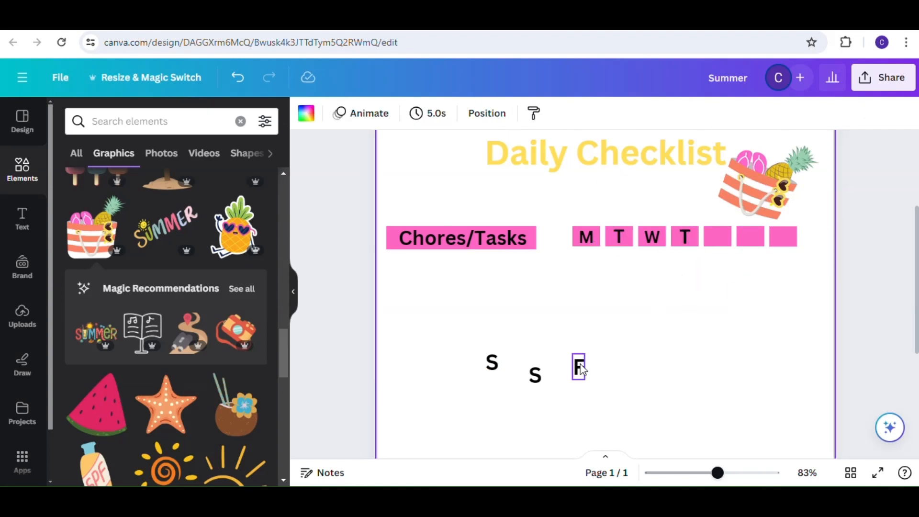
Step: Place the "F" in front of the fifth pink box, scale it to about size 26 and centre it
{"action": "left_click_drag", "start_coordinate": [579, 365], "coordinate": [718, 236]}
{"action": "left_click", "coordinate": [788, 189]}
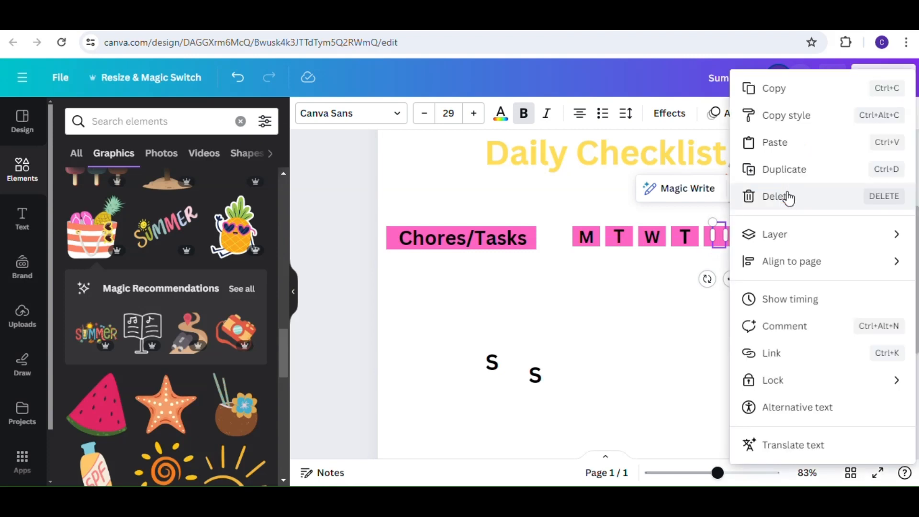
{"action": "left_click", "coordinate": [800, 235]}
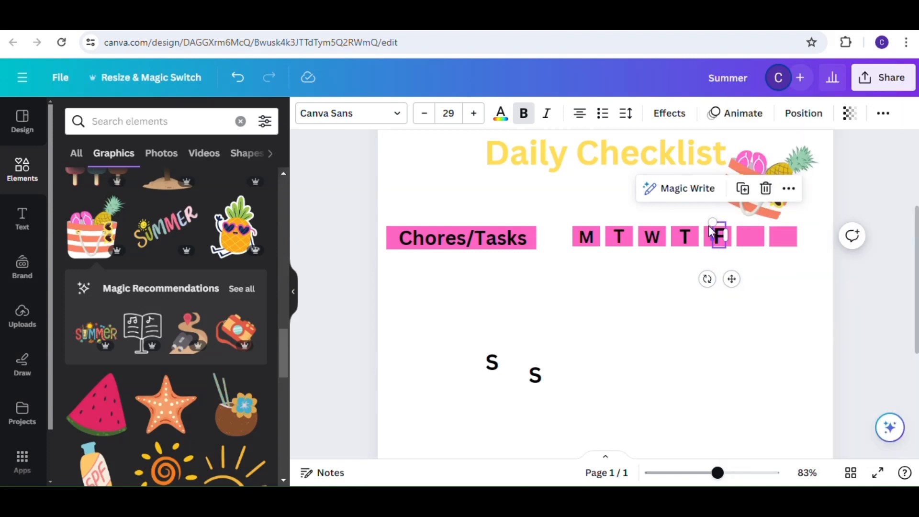
{"action": "left_click_drag", "start_coordinate": [717, 225], "coordinate": [719, 229]}
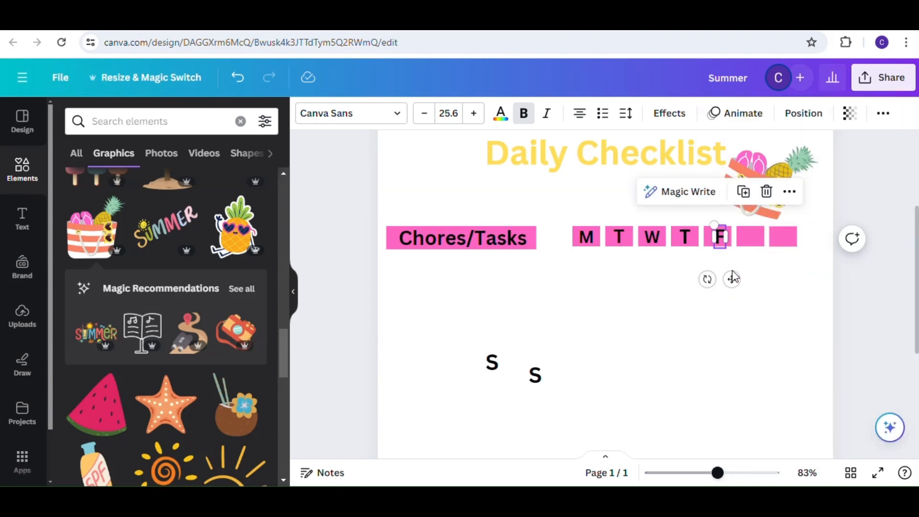
{"action": "left_click_drag", "start_coordinate": [731, 279], "coordinate": [728, 272]}
{"action": "left_click", "coordinate": [757, 290]}
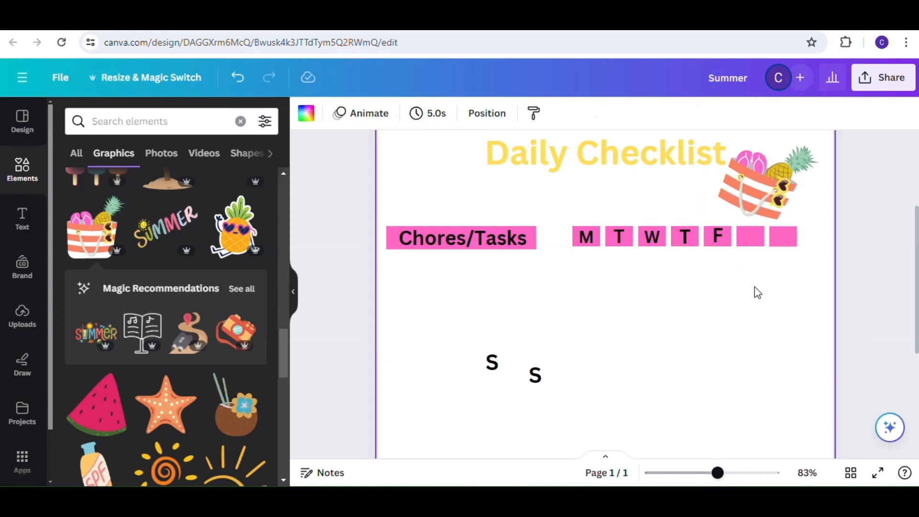
{"action": "left_click", "coordinate": [720, 238]}
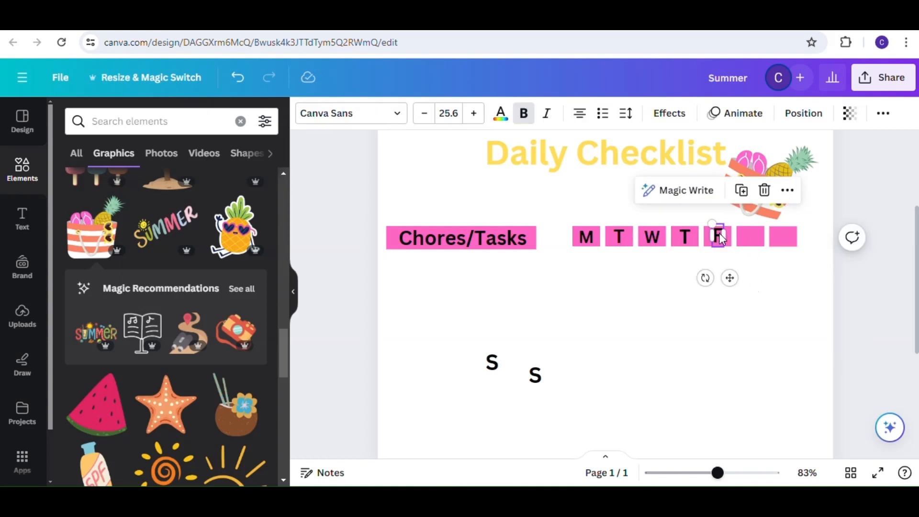
{"action": "left_click_drag", "start_coordinate": [717, 236], "coordinate": [716, 236]}
{"action": "left_click", "coordinate": [759, 280]}
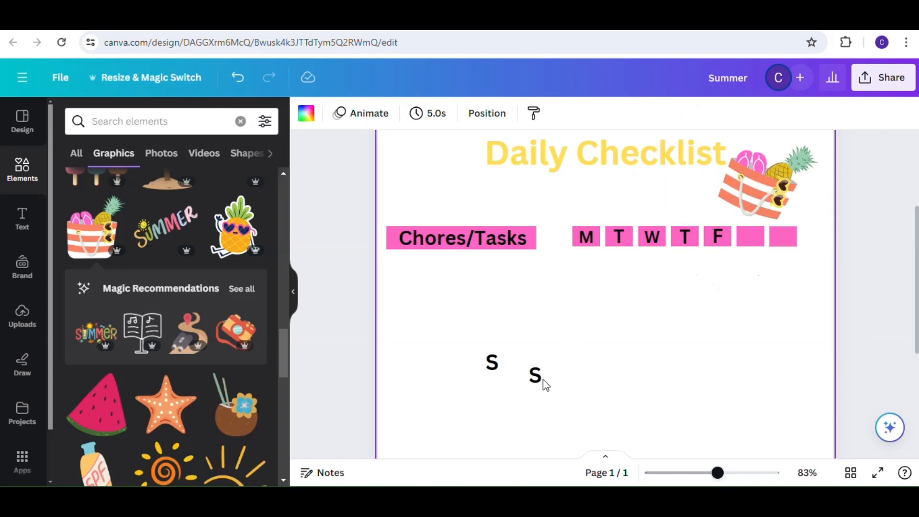
Step: Place an "S" in front of the sixth pink box, scale it to size 26 and centre it
{"action": "left_click_drag", "start_coordinate": [544, 381], "coordinate": [760, 242]}
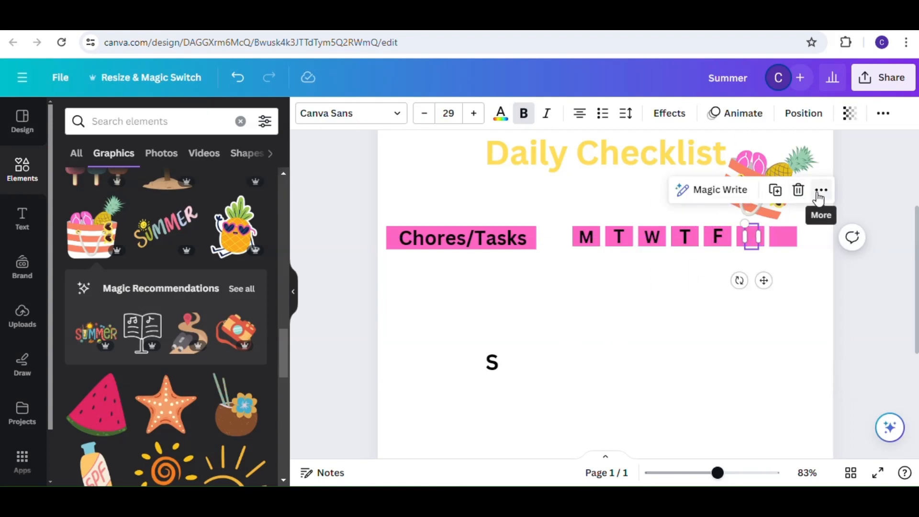
{"action": "left_click", "coordinate": [820, 191]}
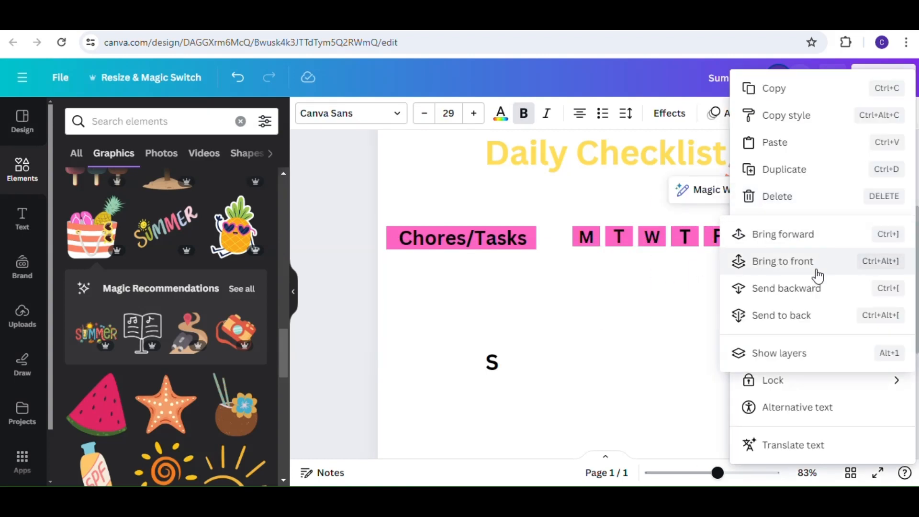
{"action": "left_click", "coordinate": [822, 239]}
{"action": "left_click_drag", "start_coordinate": [747, 225], "coordinate": [750, 230]}
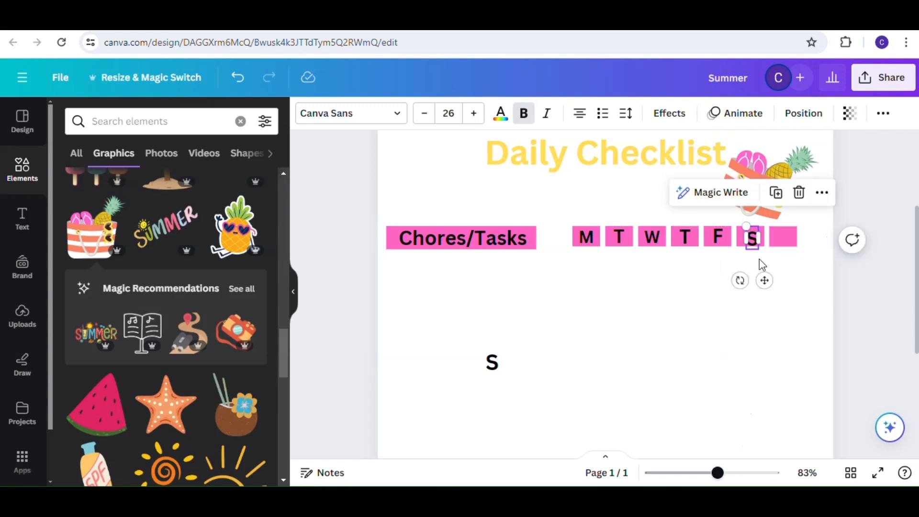
{"action": "left_click_drag", "start_coordinate": [764, 280], "coordinate": [763, 275]}
Step: Duplicate the "S" from the sixth pink box into the seventh box and level both letters in the row
{"action": "left_click_drag", "start_coordinate": [752, 235], "coordinate": [762, 245]}
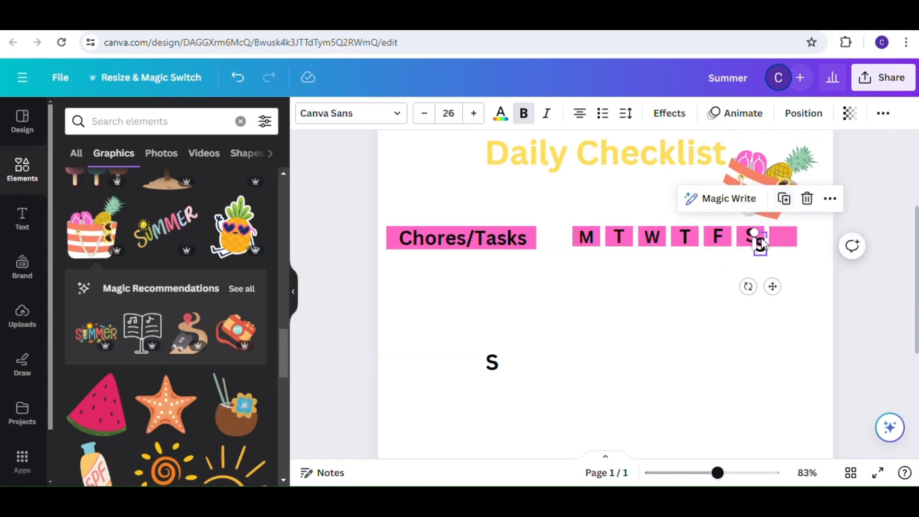
{"action": "left_click_drag", "start_coordinate": [774, 287], "coordinate": [796, 279]}
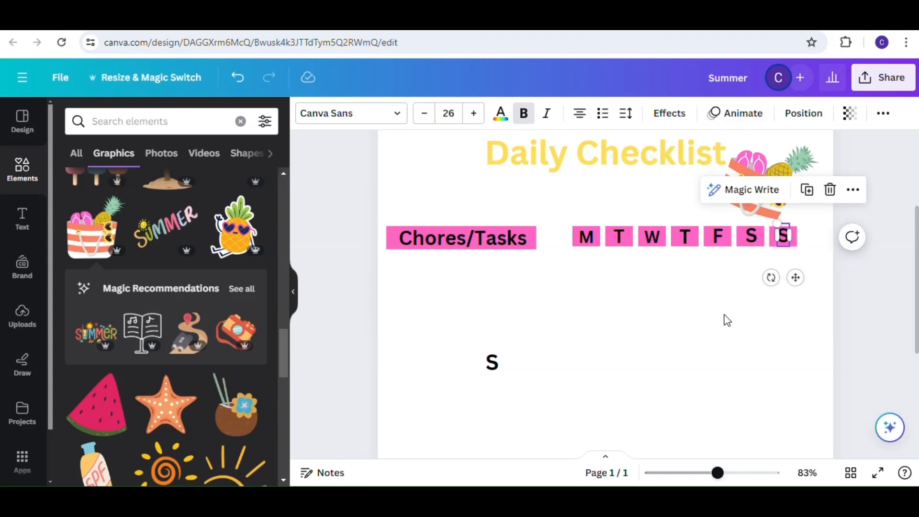
{"action": "left_click", "coordinate": [709, 318]}
{"action": "left_click", "coordinate": [752, 235]}
{"action": "left_click_drag", "start_coordinate": [752, 233], "coordinate": [785, 240]}
{"action": "left_click", "coordinate": [784, 241]}
{"action": "left_click", "coordinate": [708, 287]}
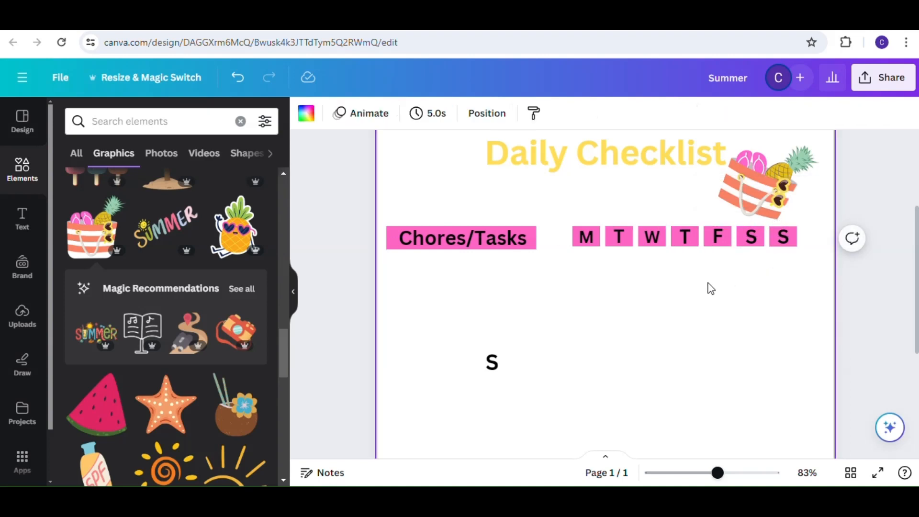
Step: Delete the leftover "S" from the blank area below the "Chores/Tasks" heading
{"action": "left_click", "coordinate": [492, 362]}
{"action": "left_click", "coordinate": [540, 315]}
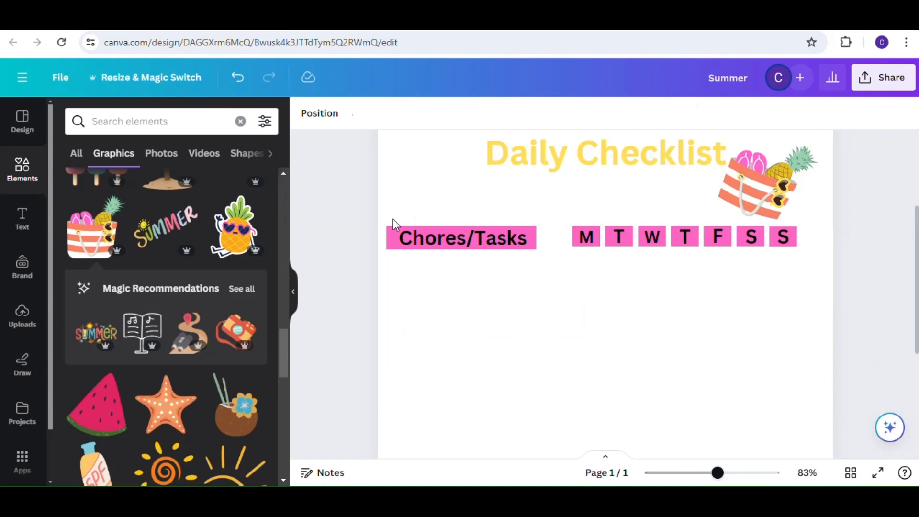
{"action": "left_click", "coordinate": [599, 341]}
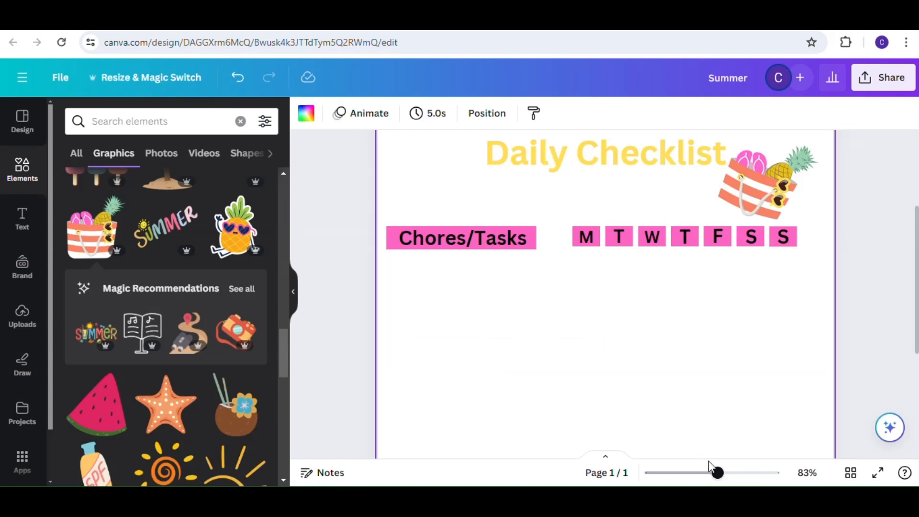
Step: Fill the "M" box with the green photo colour and the first "T" box with yellow #ffde59
{"action": "mouse_move", "coordinate": [715, 473]}
{"action": "left_mouse_down"}
{"action": "mouse_move", "coordinate": [685, 473]}
{"action": "mouse_move", "coordinate": [707, 473]}
{"action": "left_mouse_up"}
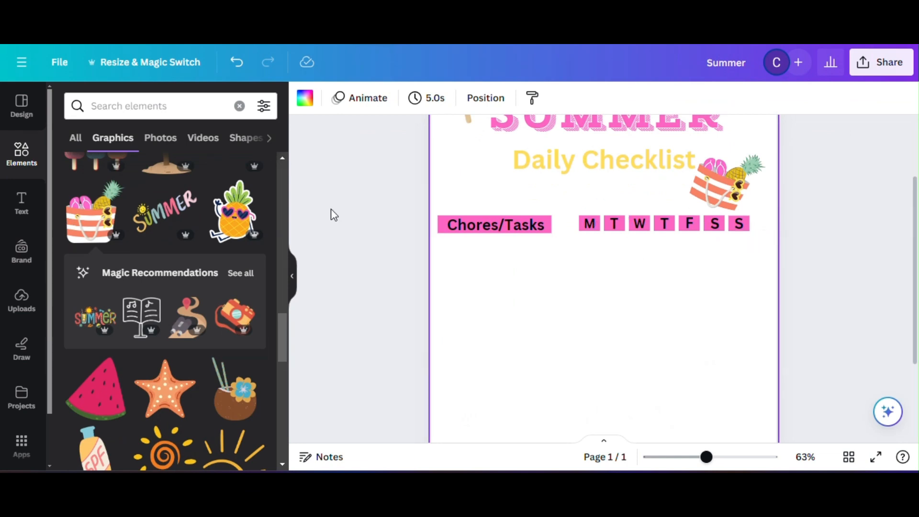
{"action": "left_click", "coordinate": [597, 225]}
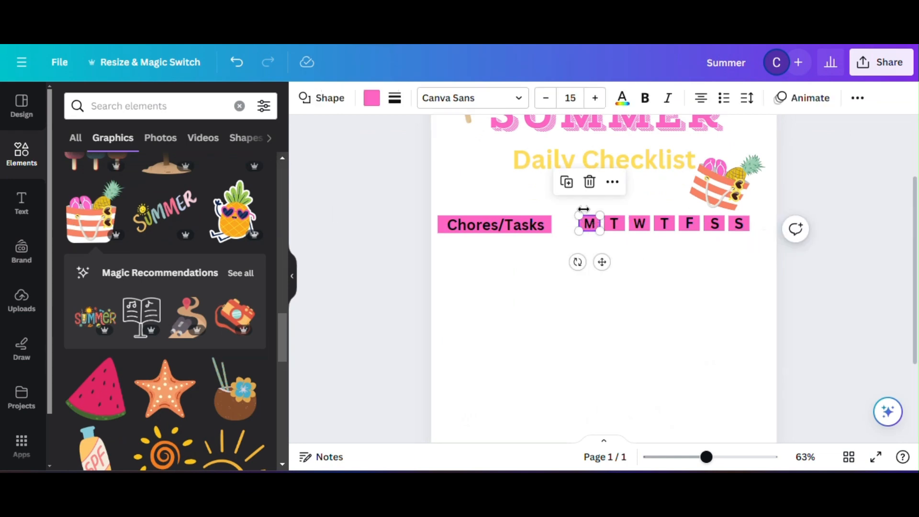
{"action": "left_click", "coordinate": [368, 103]}
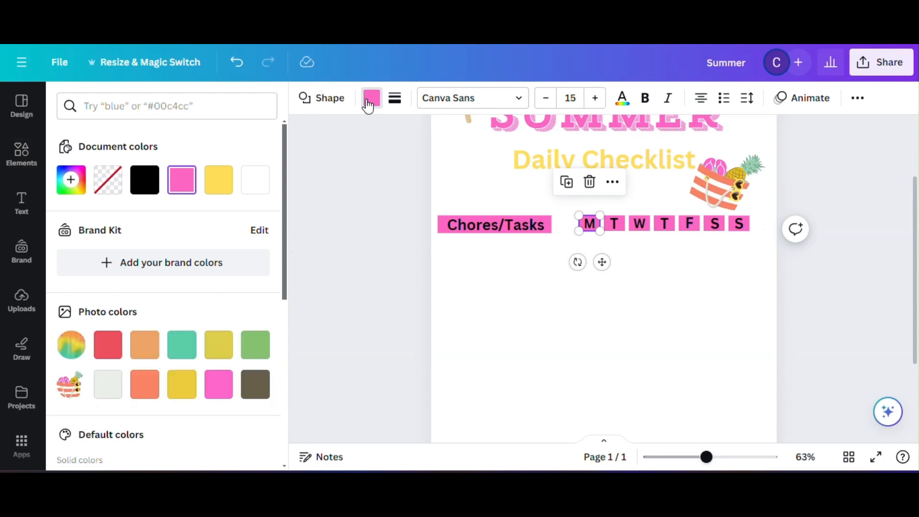
{"action": "left_click", "coordinate": [256, 355]}
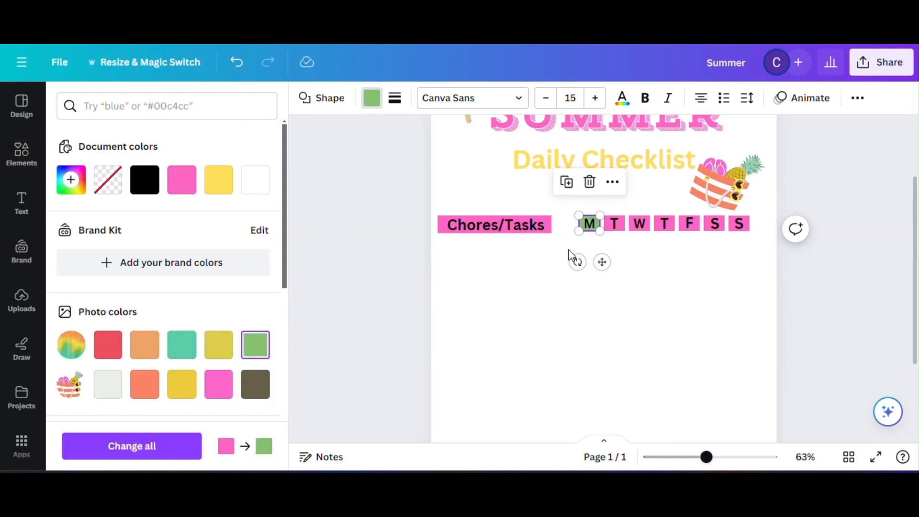
{"action": "left_click", "coordinate": [614, 224]}
{"action": "left_click", "coordinate": [218, 180]}
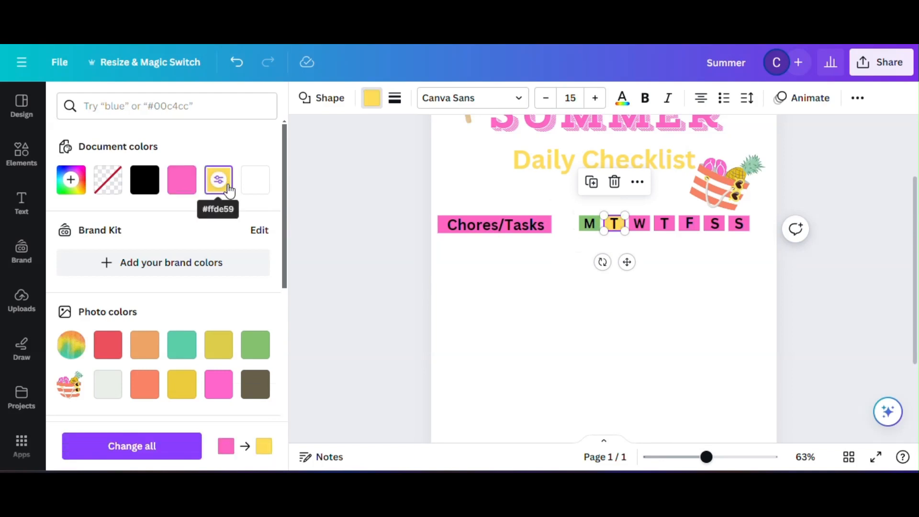
Step: Fill the second "T" box with teal, the "F" box with orange and the first "S" box with red, using the photo colours
{"action": "left_click", "coordinate": [671, 229]}
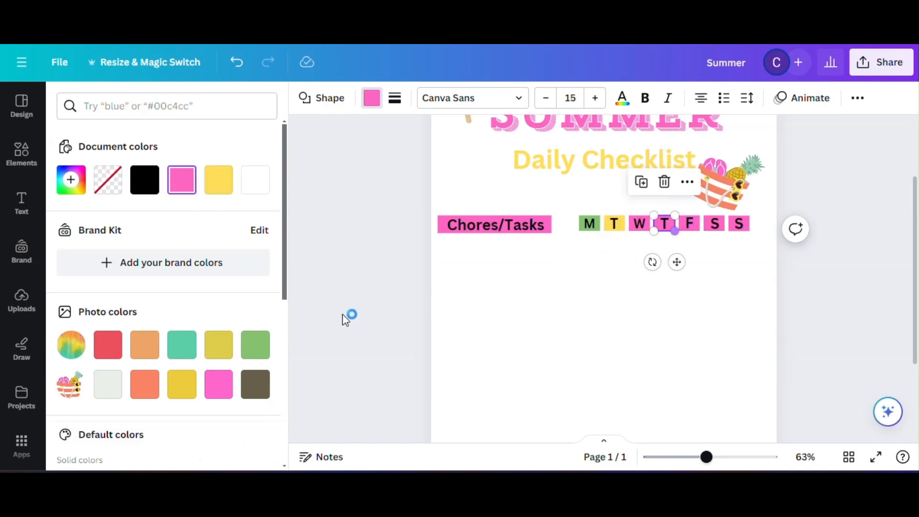
{"action": "left_click", "coordinate": [179, 354]}
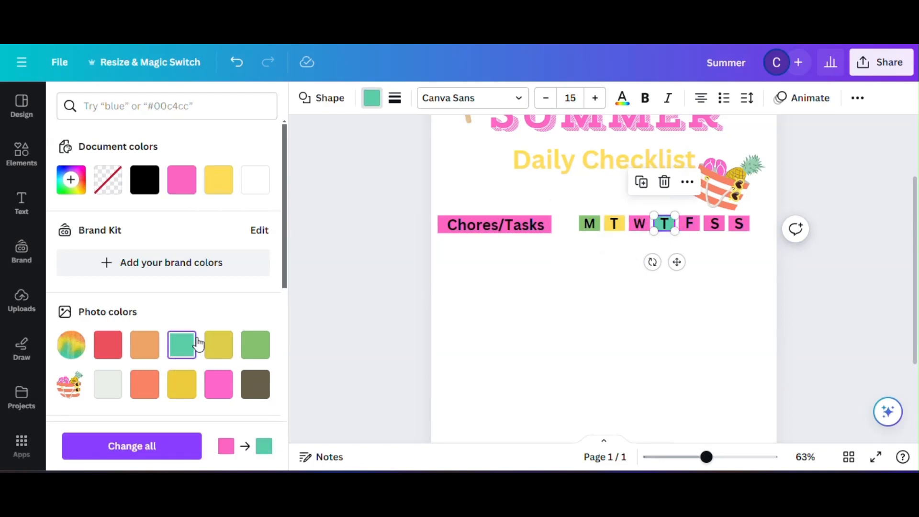
{"action": "left_click", "coordinate": [692, 226]}
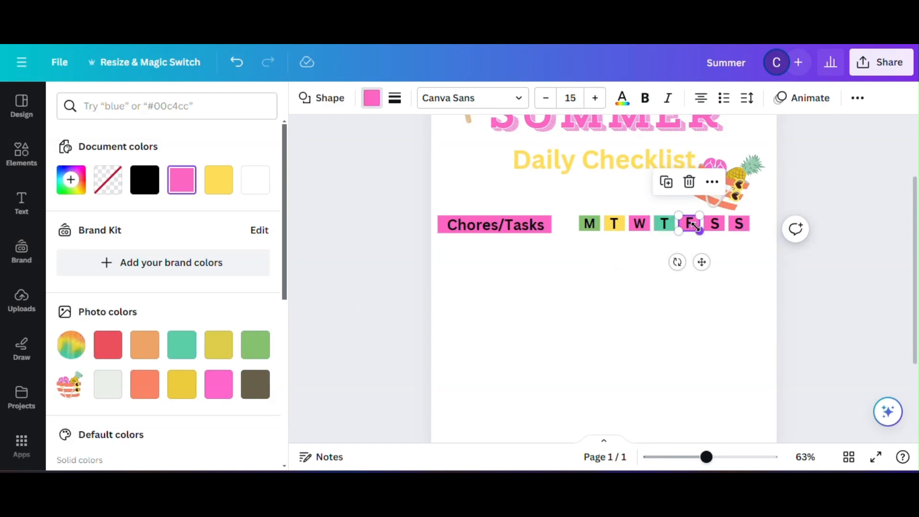
{"action": "left_click", "coordinate": [145, 347]}
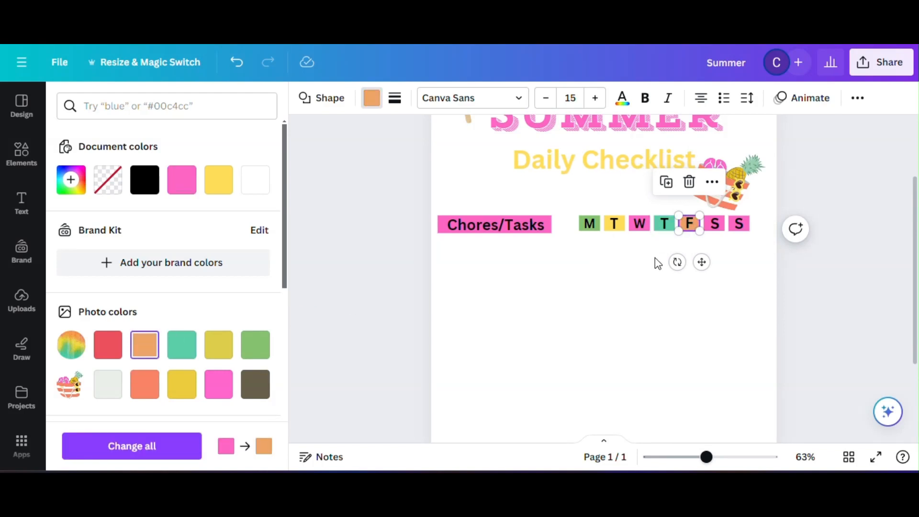
{"action": "left_click", "coordinate": [722, 231]}
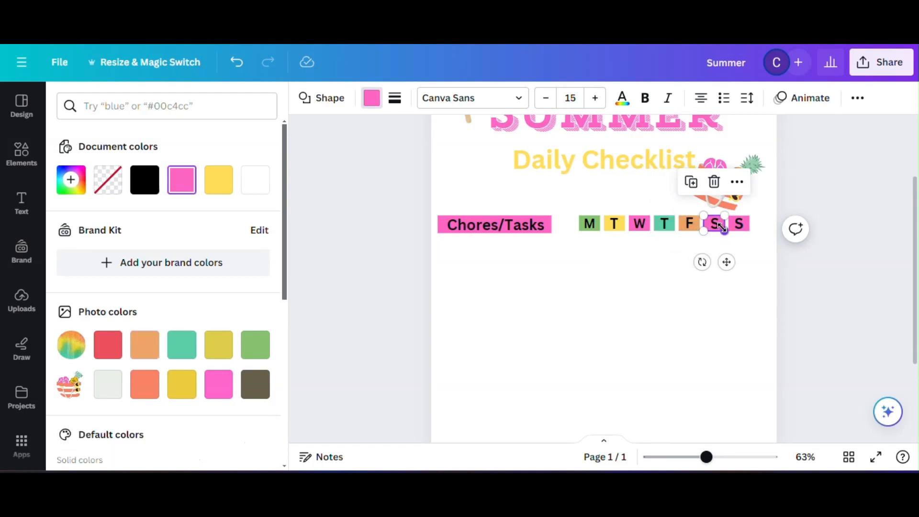
{"action": "left_click", "coordinate": [111, 354]}
Step: Fill the last "S" box with light turquoise from the default solid colours
{"action": "left_click", "coordinate": [739, 223]}
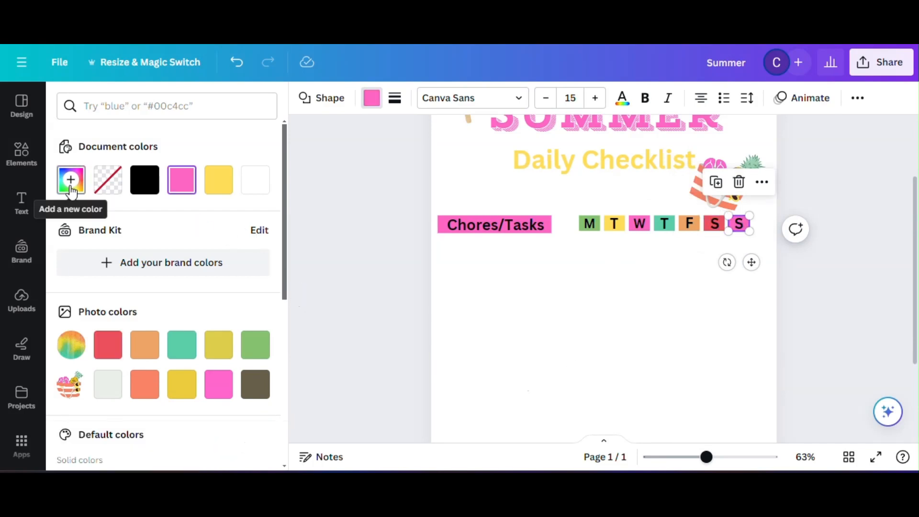
{"action": "scroll", "coordinate": [288, 305], "scroll_direction": "down", "scroll_amount": 1}
{"action": "scroll", "coordinate": [287, 304], "scroll_direction": "down", "scroll_amount": 5}
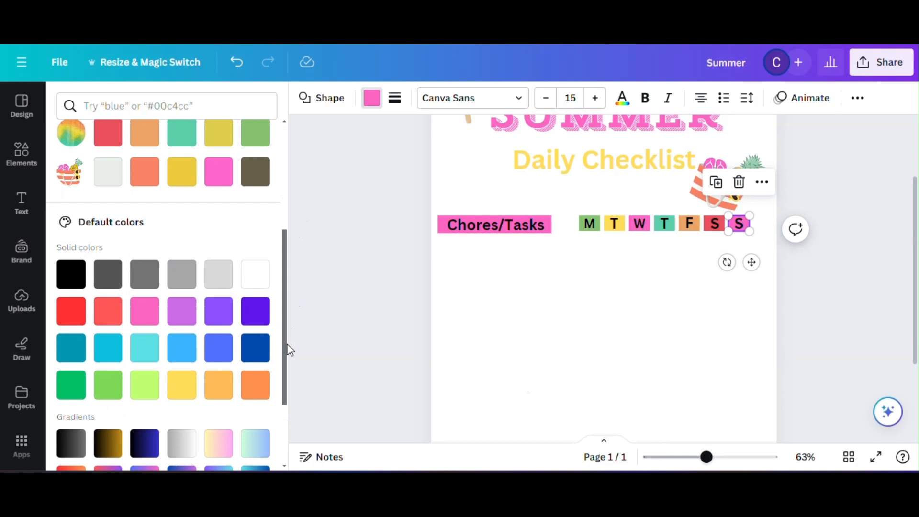
{"action": "left_click", "coordinate": [146, 341]}
{"action": "left_click", "coordinate": [598, 277]}
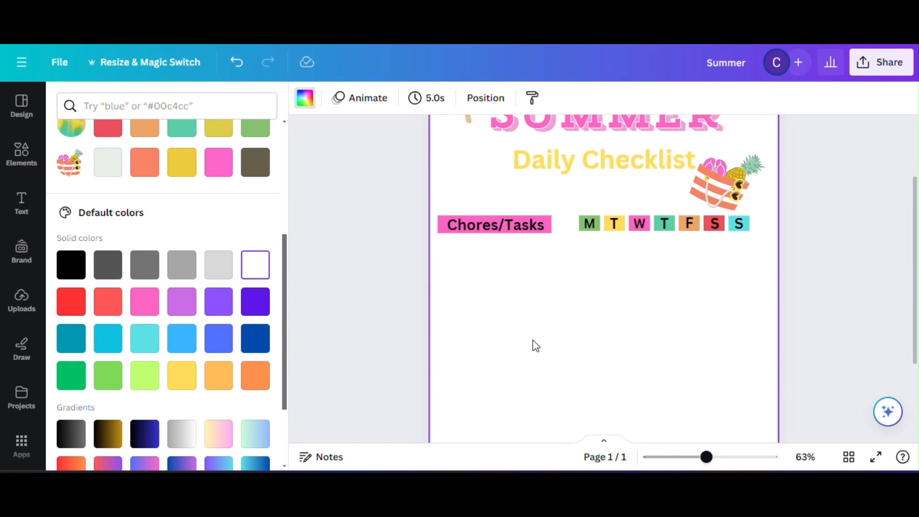
{"action": "left_click_drag", "start_coordinate": [283, 243], "coordinate": [266, 123]}
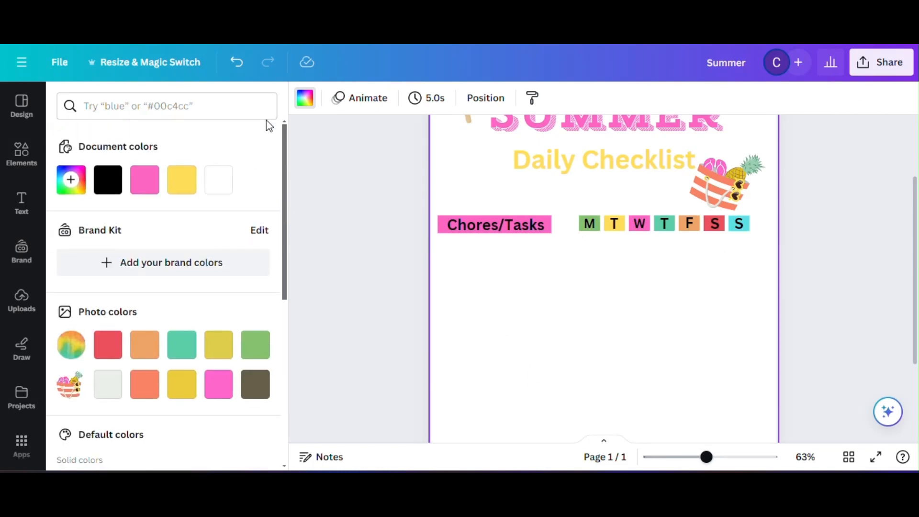
Step: Add the body text "Make your bed", scale it to size 17.1 and place it below the "Chores/Tasks" heading
{"action": "left_click", "coordinate": [22, 202]}
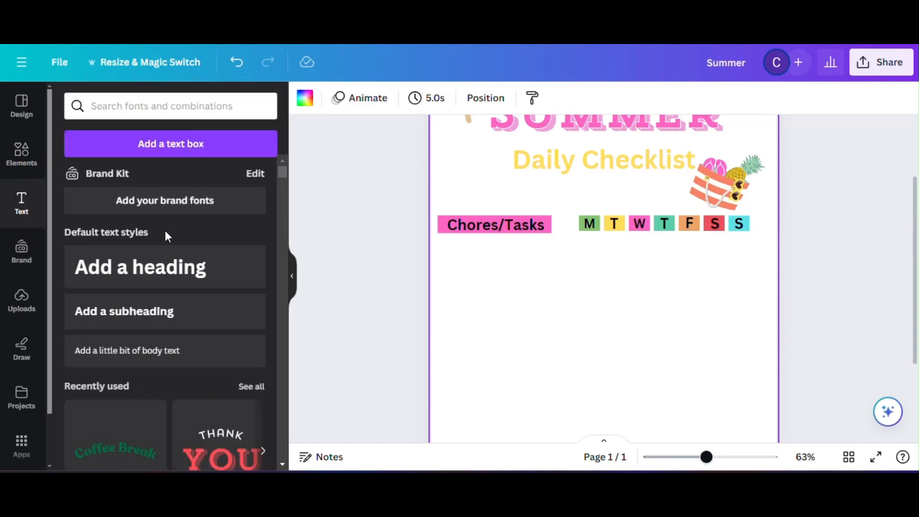
{"action": "left_click", "coordinate": [183, 356]}
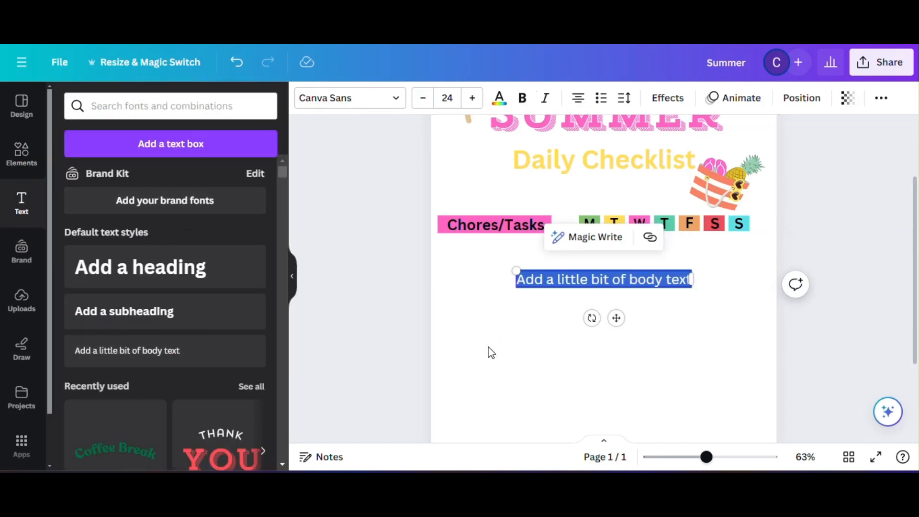
{"action": "type", "text": "Make your b"}
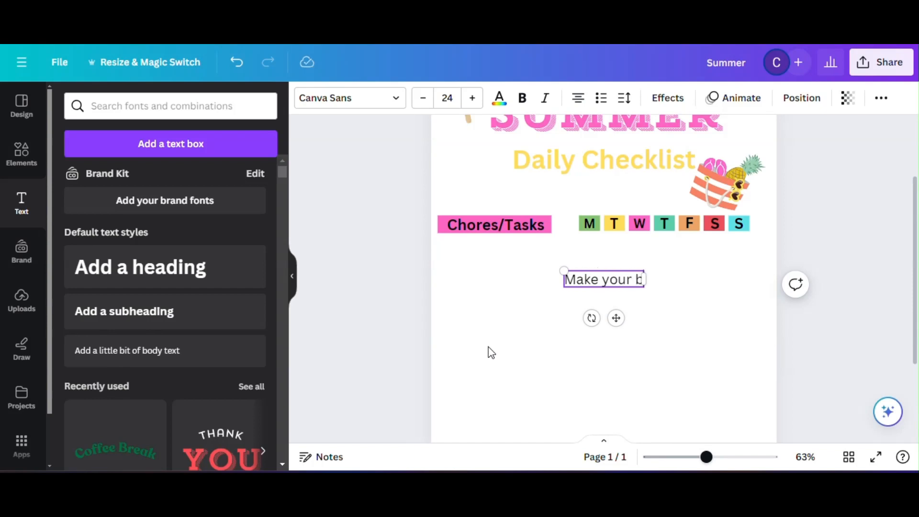
{"action": "type", "text": "ed"}
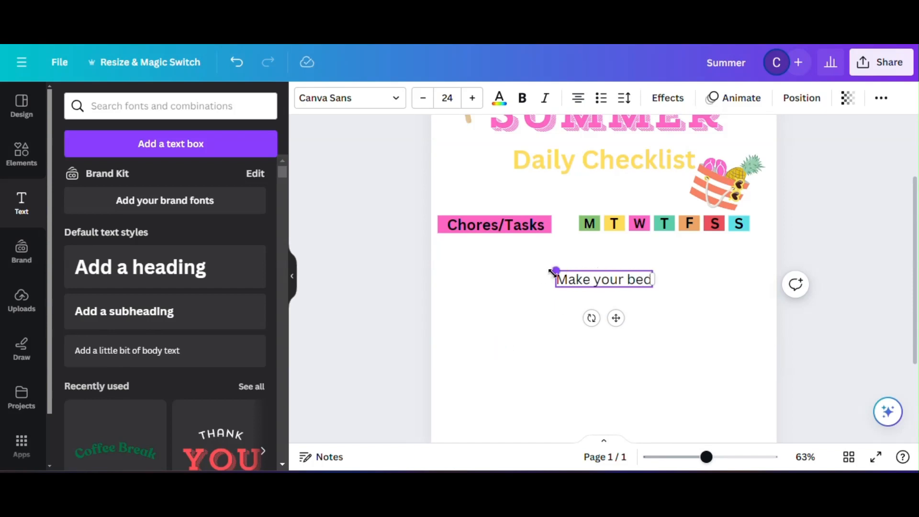
{"action": "left_click_drag", "start_coordinate": [553, 272], "coordinate": [585, 278]}
{"action": "left_click_drag", "start_coordinate": [630, 318], "coordinate": [507, 294]}
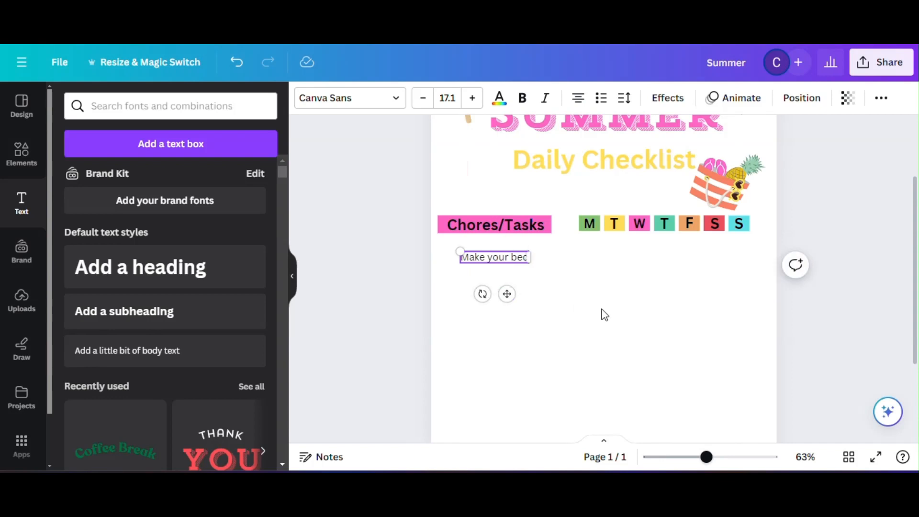
Step: Delete the non-bold "Make your bed" text below the heading
{"action": "left_click", "coordinate": [602, 310]}
{"action": "left_click", "coordinate": [516, 261]}
{"action": "left_click", "coordinate": [540, 218]}
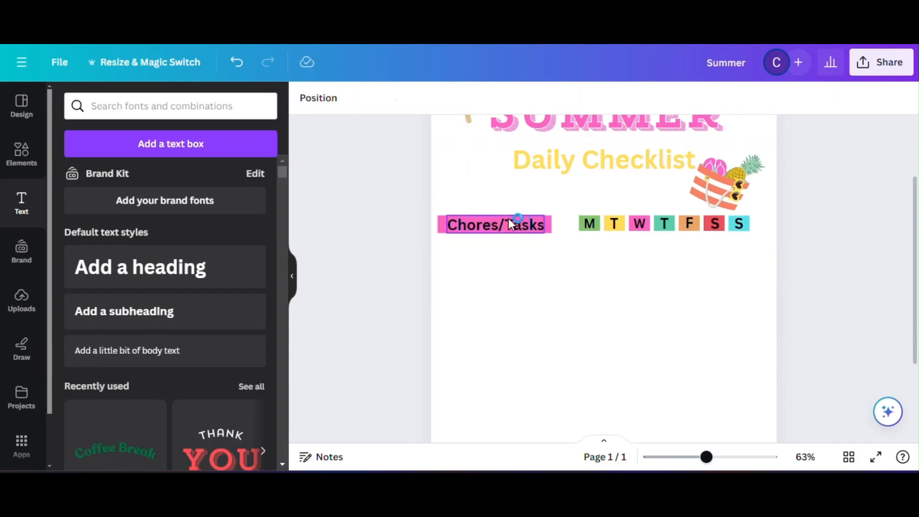
Step: Duplicate the "Chores/Tasks" text below the heading, change the copy to "Make your bed", scale it to size 18.6 and centre it
{"action": "left_click", "coordinate": [511, 224]}
{"action": "key", "text": "ctrl+d"}
{"action": "left_click_drag", "start_coordinate": [512, 271], "coordinate": [515, 295]}
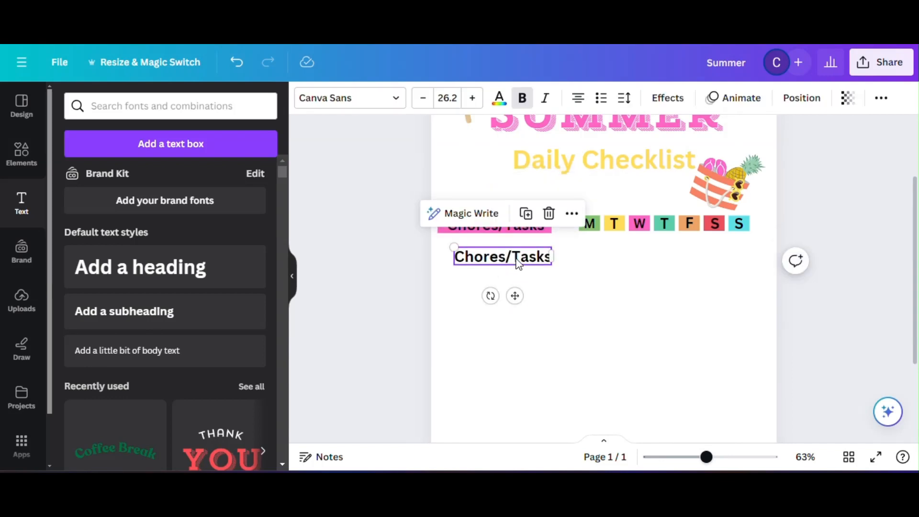
{"action": "double_click", "coordinate": [518, 262]}
{"action": "type", "text": "Make your bed"}
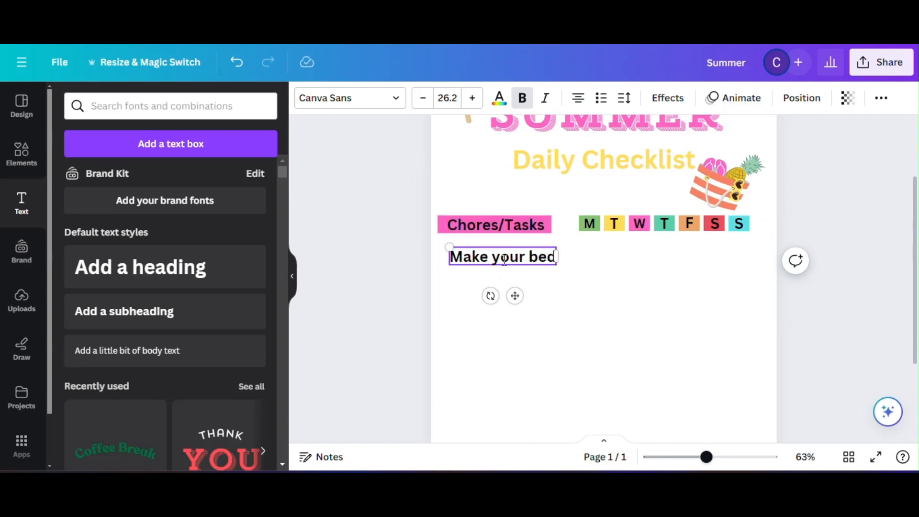
{"action": "left_click_drag", "start_coordinate": [449, 246], "coordinate": [478, 254]}
{"action": "left_click_drag", "start_coordinate": [527, 293], "coordinate": [512, 294]}
{"action": "left_click", "coordinate": [621, 306]}
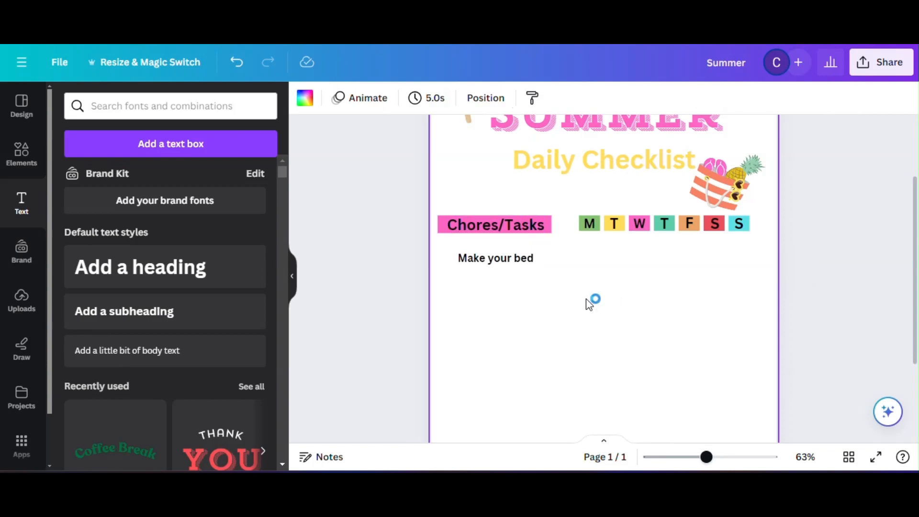
Step: Duplicate "Make your bed" directly beneath itself and change the copy's text to "Get Dressed for the day"
{"action": "left_click", "coordinate": [505, 265]}
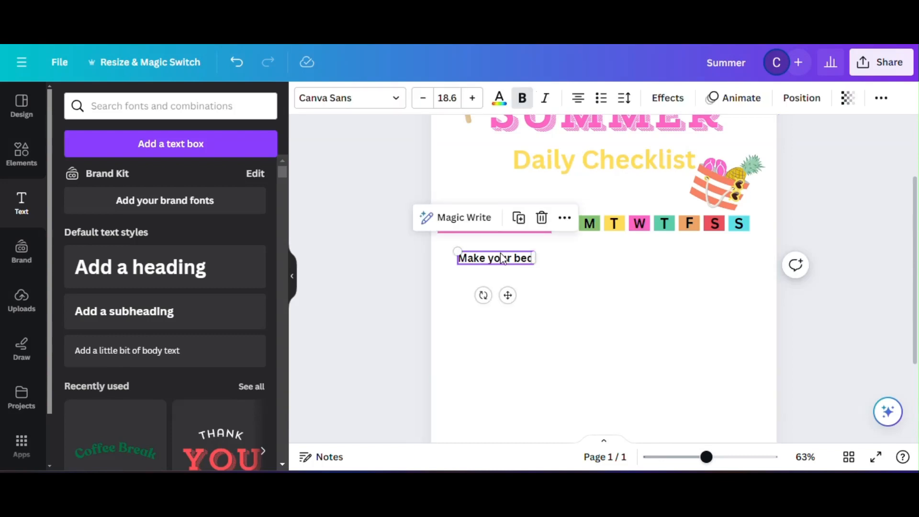
{"action": "left_click", "coordinate": [519, 215]}
{"action": "left_click_drag", "start_coordinate": [513, 300], "coordinate": [513, 314]}
{"action": "double_click", "coordinate": [503, 278]}
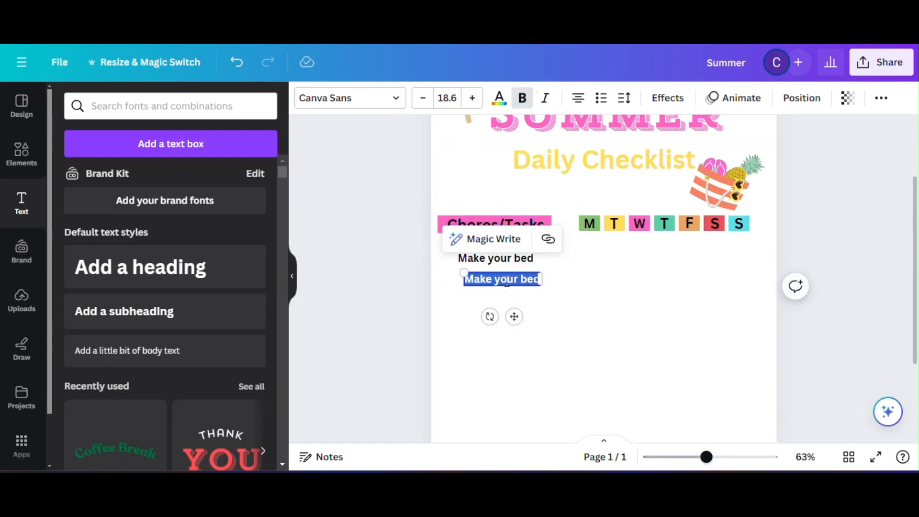
{"action": "type", "text": "Get Dressed for the day"}
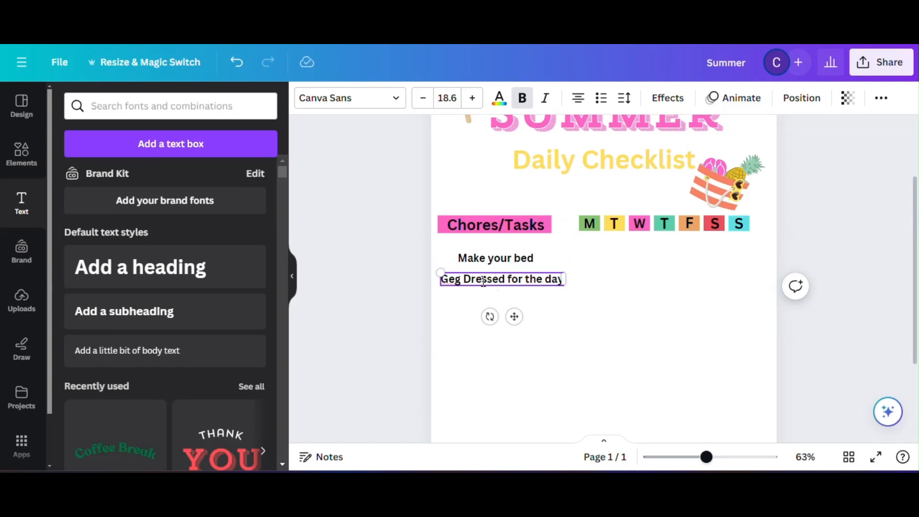
{"action": "key", "text": "BackSpace"}
{"action": "type", "text": "t"}
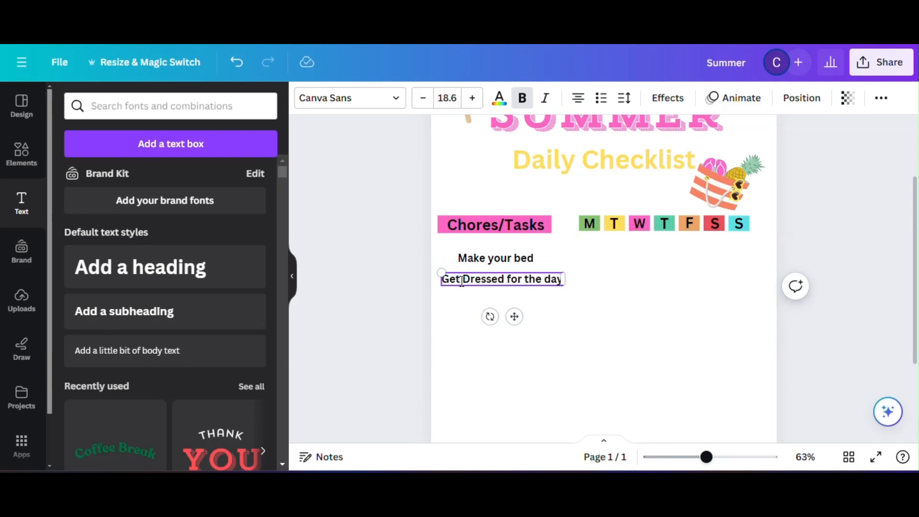
Step: Keep "Get Dressed for the day" on one line, shrink it slightly and centre it under "Make your bed"
{"action": "key", "text": "Escape"}
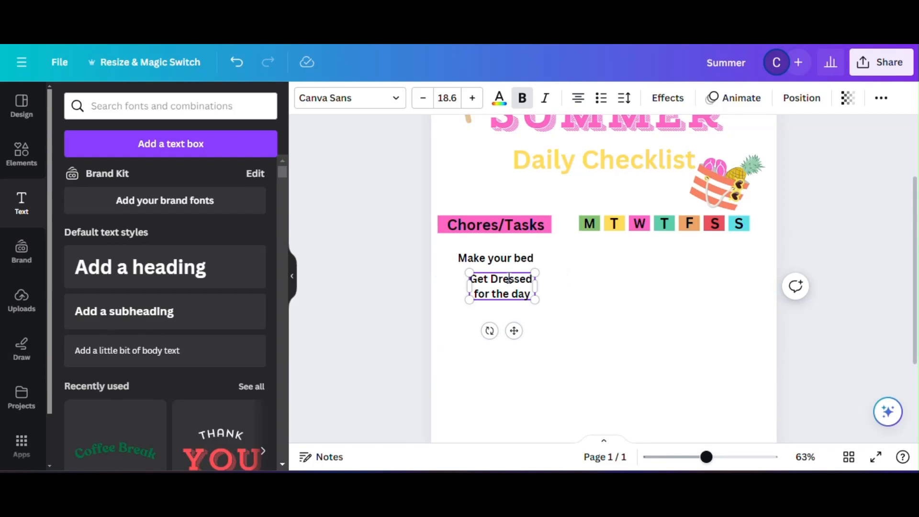
{"action": "left_click", "coordinate": [508, 280]}
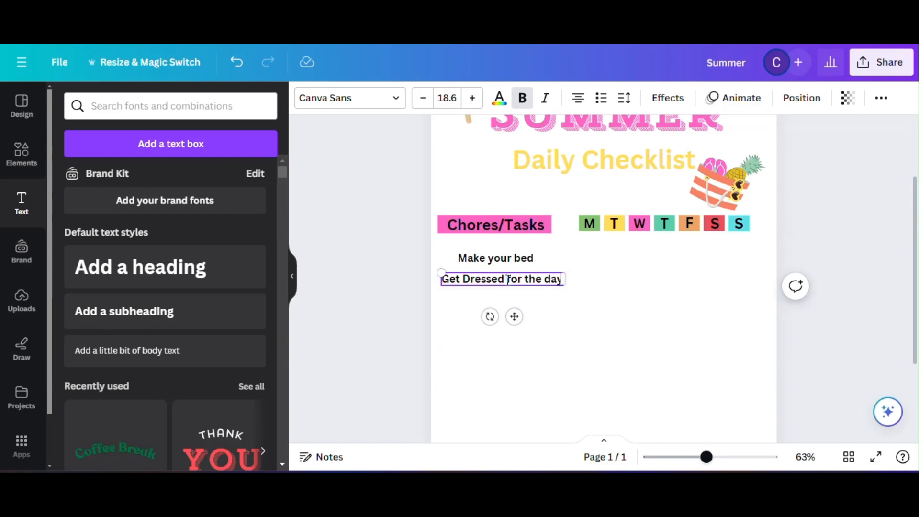
{"action": "left_click_drag", "start_coordinate": [441, 273], "coordinate": [448, 275]}
{"action": "mouse_move", "coordinate": [514, 316]}
{"action": "left_mouse_down"}
{"action": "mouse_move", "coordinate": [505, 312]}
{"action": "mouse_move", "coordinate": [508, 332]}
{"action": "left_mouse_up"}
{"action": "left_click", "coordinate": [572, 324]}
Step: Duplicate "Make your bed" as an evenly spaced third line, change it to "Eat breakfast and clean up" and fit it on one line
{"action": "left_click", "coordinate": [518, 260]}
{"action": "left_click", "coordinate": [518, 218]}
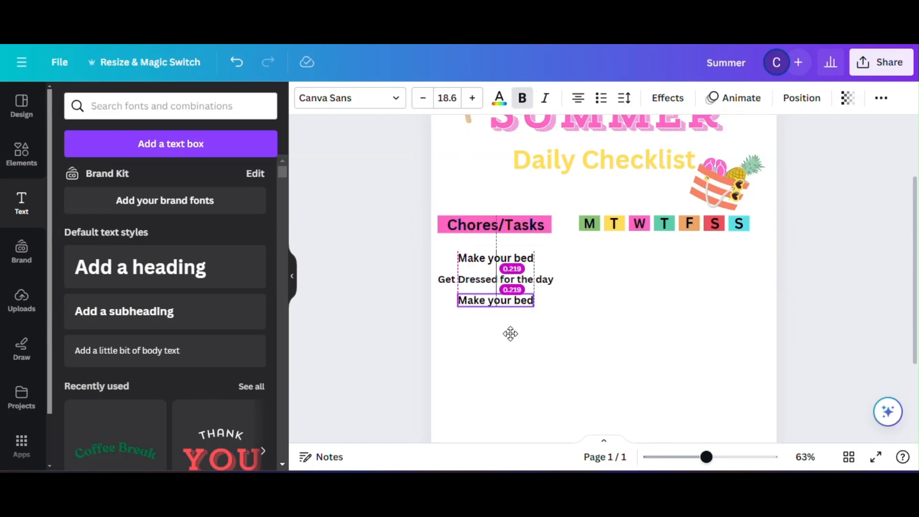
{"action": "double_click", "coordinate": [506, 301]}
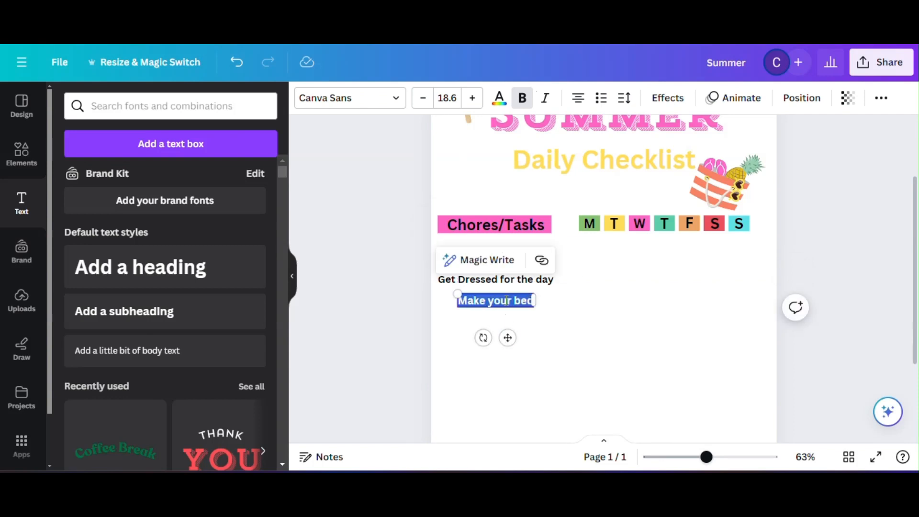
{"action": "type", "text": "Eat"}
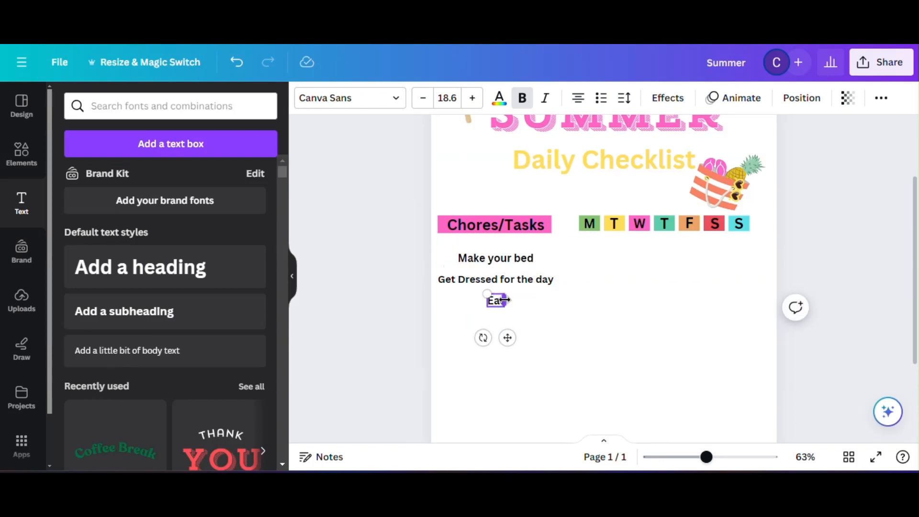
{"action": "type", "text": " brea"}
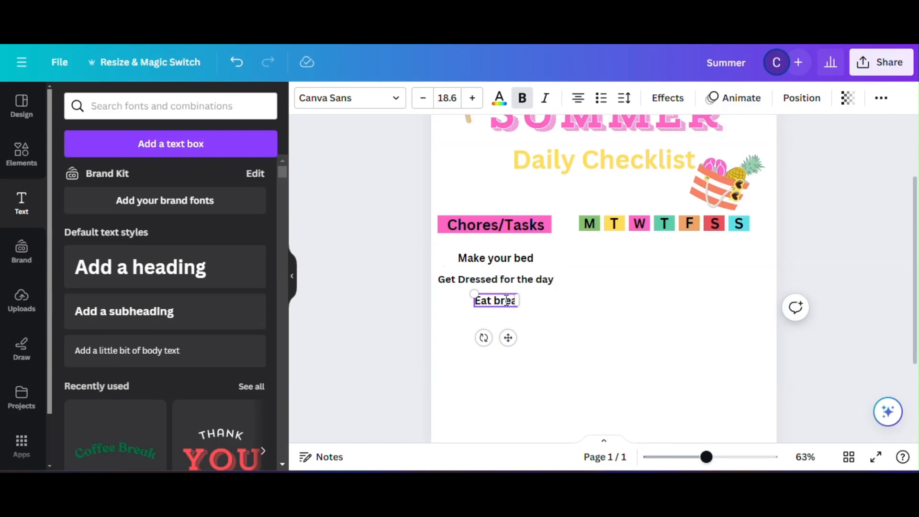
{"action": "type", "text": "kfast and clean up"}
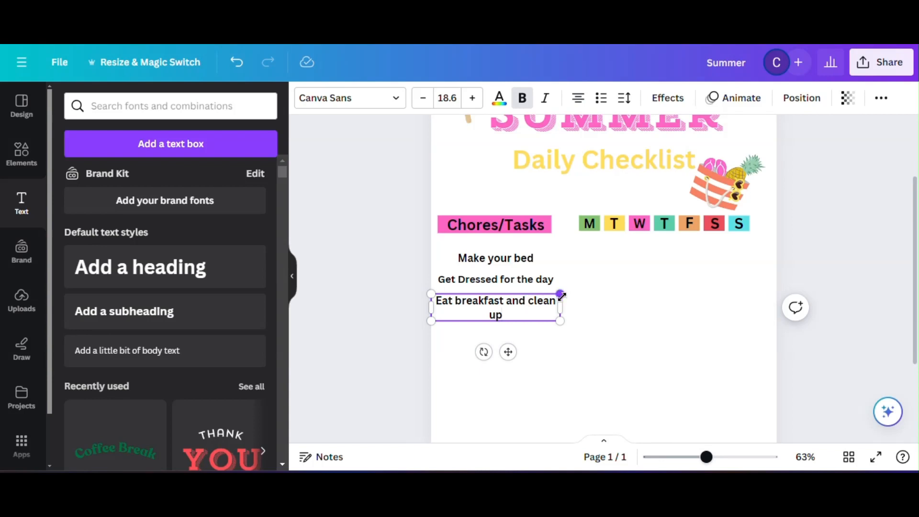
{"action": "left_click_drag", "start_coordinate": [564, 308], "coordinate": [573, 309]}
{"action": "left_click_drag", "start_coordinate": [432, 293], "coordinate": [437, 290]}
Step: Duplicate "Make your bed" as the fourth chore line, under "Eat breakfast and clean up", and change the copy to "Brush your teeth"
{"action": "left_click_drag", "start_coordinate": [506, 327], "coordinate": [513, 359]}
{"action": "left_click", "coordinate": [502, 314]}
{"action": "left_click", "coordinate": [497, 258]}
{"action": "left_click", "coordinate": [524, 224]}
{"action": "double_click", "coordinate": [502, 320]}
{"action": "type", "text": "Ea"}
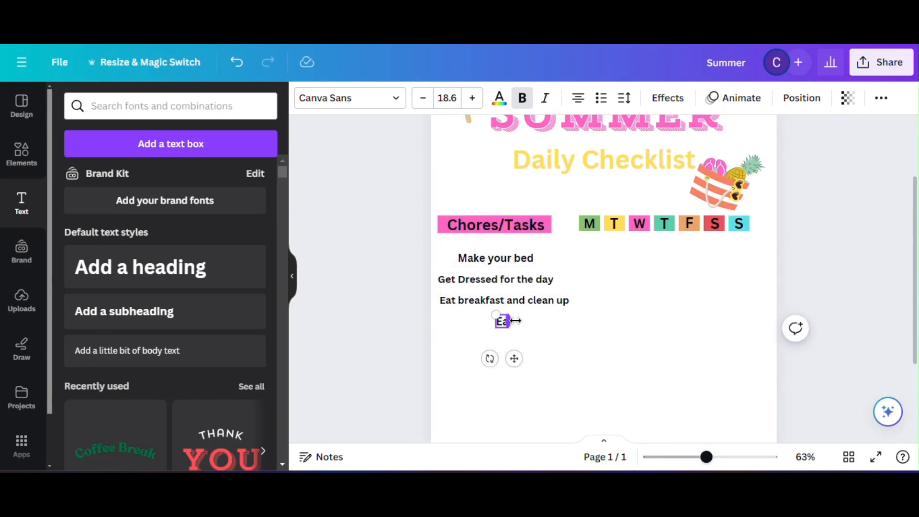
{"action": "type", "text": "ush your teeth"}
{"action": "left_click", "coordinate": [525, 363]}
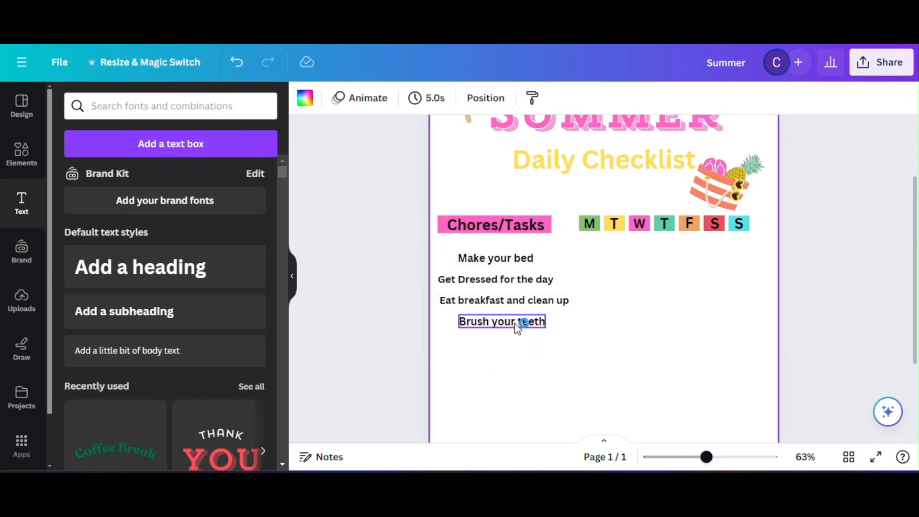
Step: Centre "Brush your teeth" and duplicate it as an evenly spaced fifth line that reads "Clean your bedroom"
{"action": "left_click", "coordinate": [514, 321]}
{"action": "left_click", "coordinate": [525, 284]}
{"action": "left_click_drag", "start_coordinate": [520, 365], "coordinate": [633, 402]}
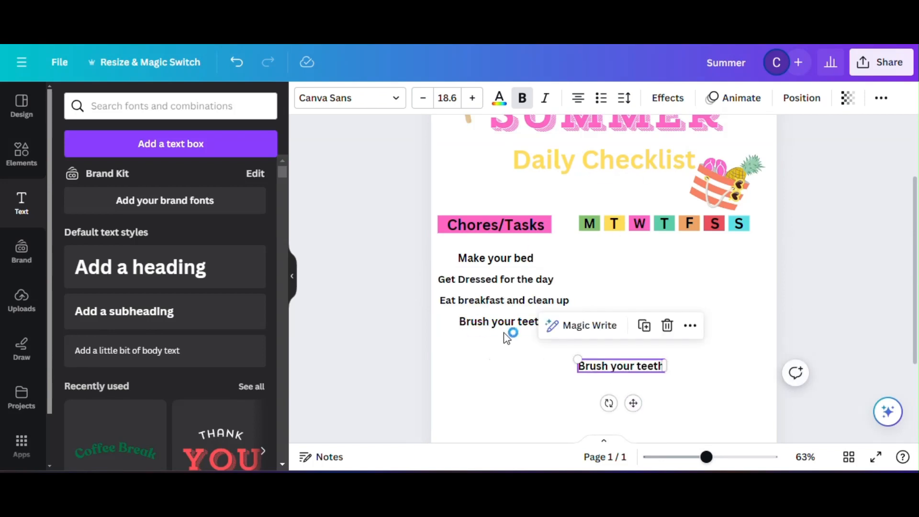
{"action": "left_click_drag", "start_coordinate": [501, 324], "coordinate": [495, 323]}
{"action": "left_click", "coordinate": [632, 367]}
{"action": "left_click_drag", "start_coordinate": [631, 366], "coordinate": [523, 364]}
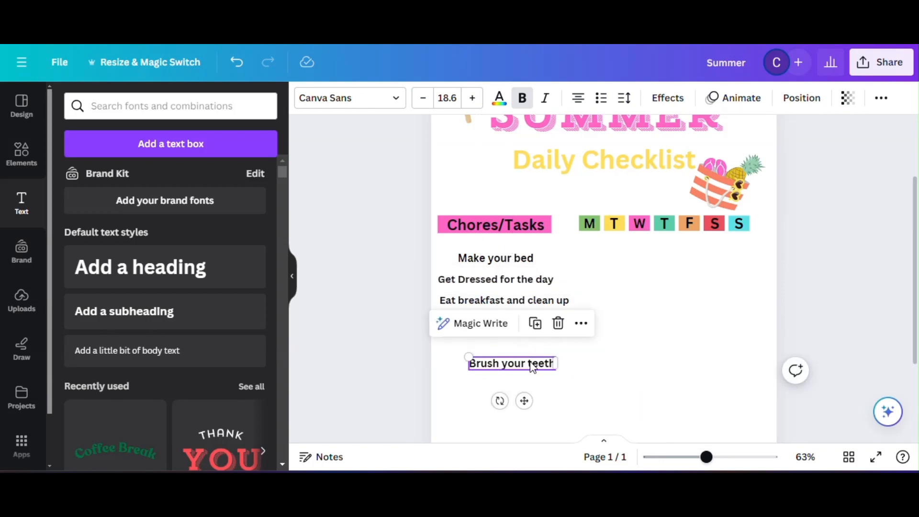
{"action": "double_click", "coordinate": [532, 363]}
{"action": "type", "text": "Clean your bedroom"}
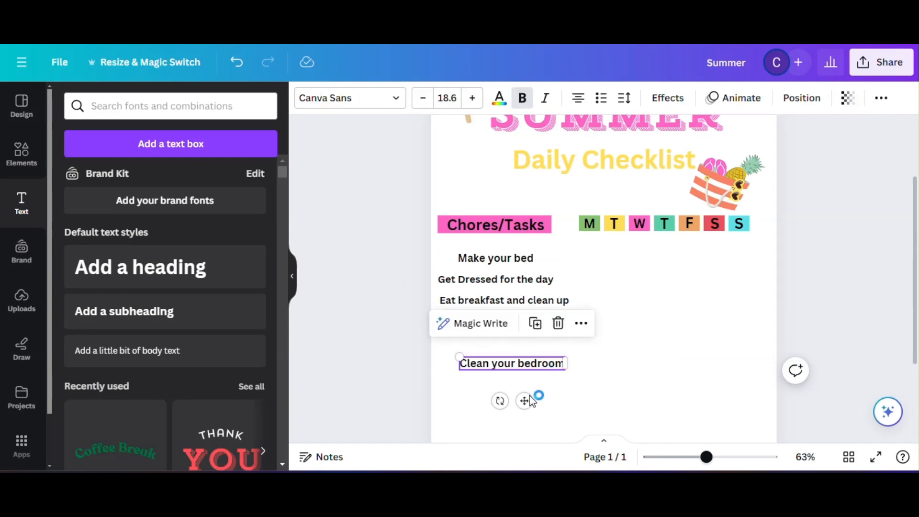
{"action": "left_click_drag", "start_coordinate": [525, 400], "coordinate": [511, 380]}
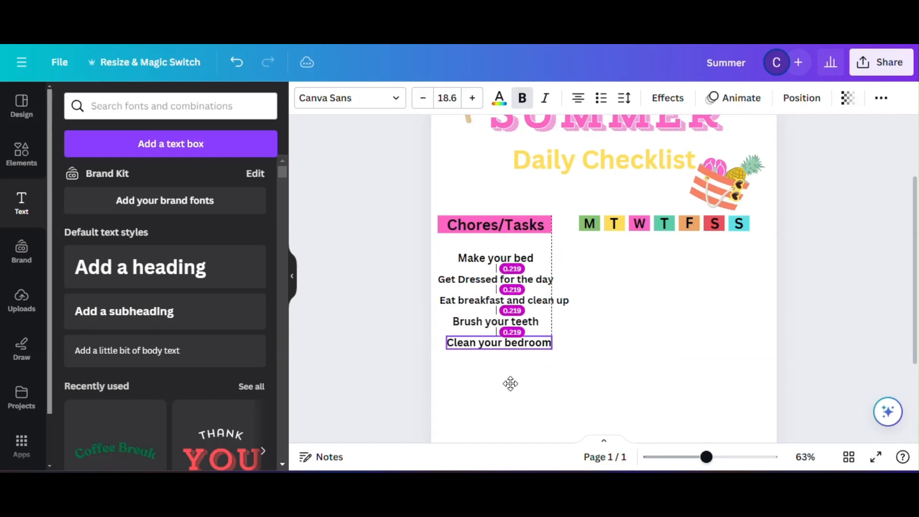
{"action": "left_click", "coordinate": [585, 404]}
Step: Duplicate "Clean your bedroom" directly beneath itself and change the copy's text to "Pick up your mess"
{"action": "left_click", "coordinate": [499, 342]}
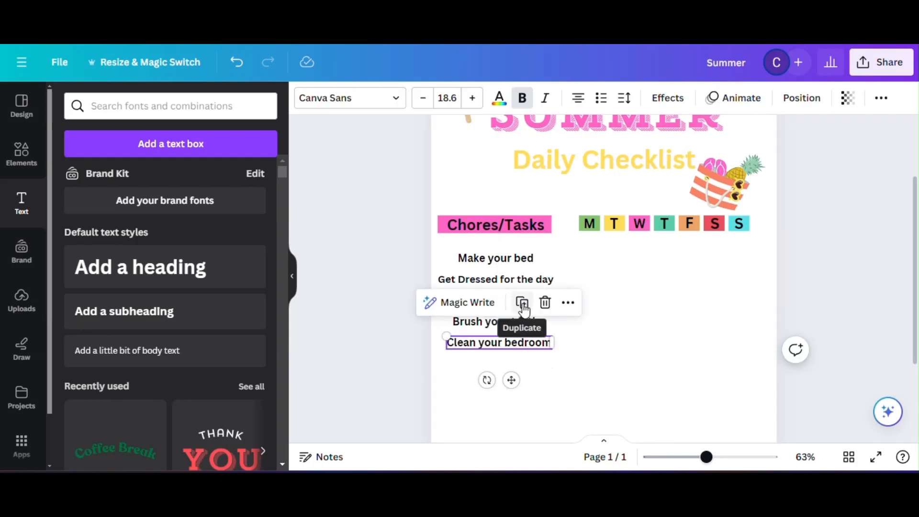
{"action": "left_click", "coordinate": [523, 302]}
{"action": "double_click", "coordinate": [519, 364]}
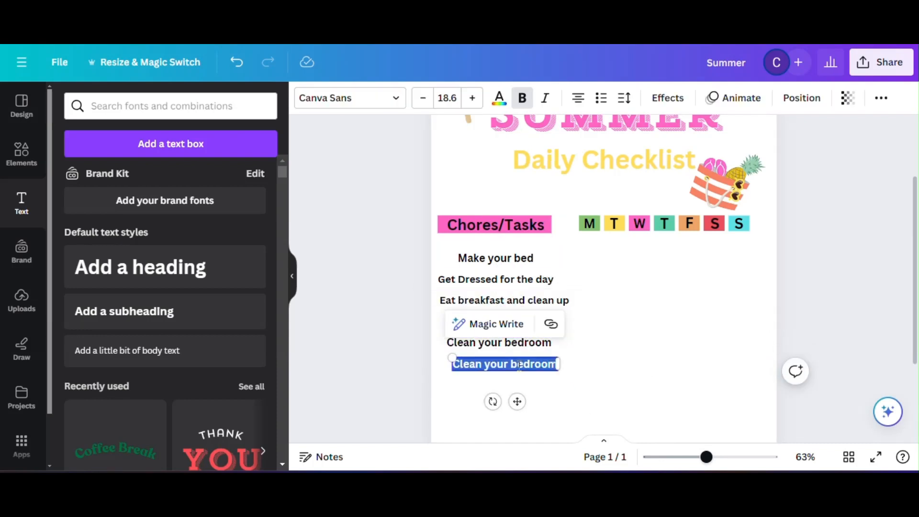
{"action": "type", "text": "Pick up your mess"}
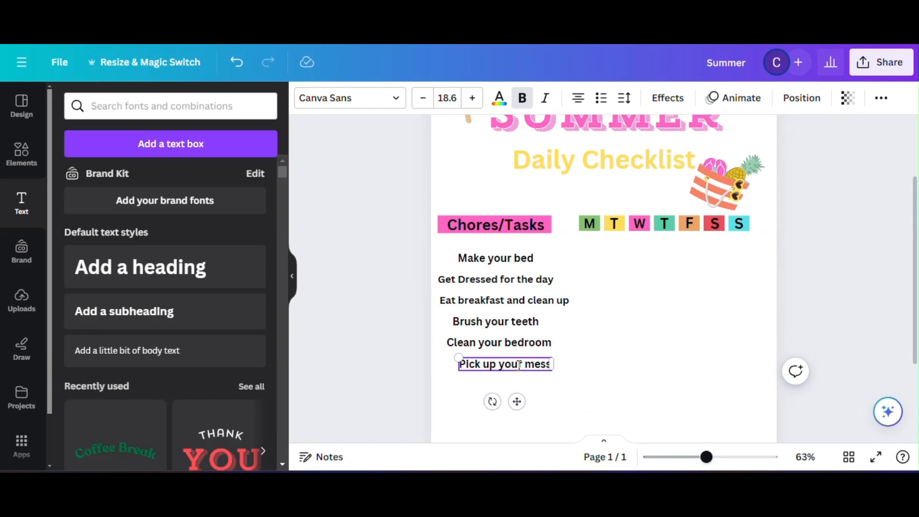
{"action": "type", "text": " from the d"}
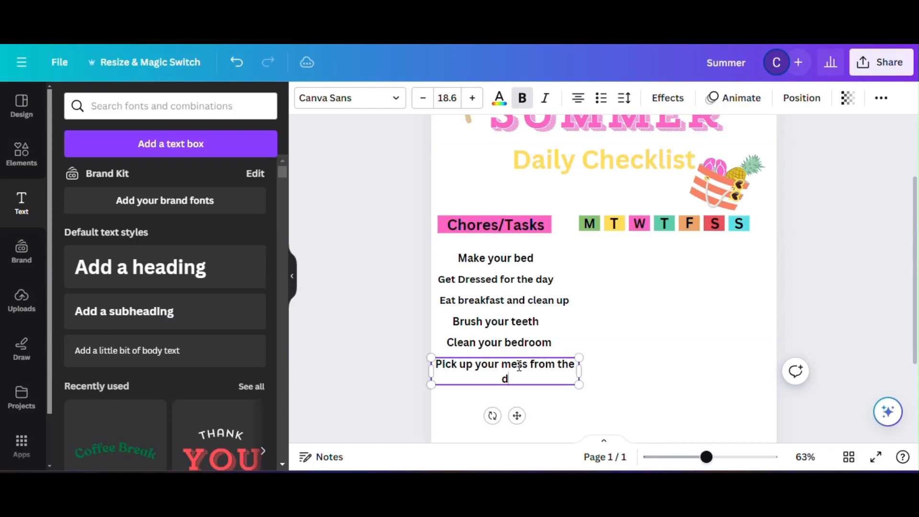
{"action": "key", "text": "BackSpace"}
{"action": "key", "text": "BackSpace"}
{"action": "key", "text": "BackSpace"}
{"action": "key", "text": "BackSpace"}
{"action": "key", "text": "BackSpace"}
{"action": "key", "text": "BackSpace"}
{"action": "key", "text": "BackSpace"}
{"action": "key", "text": "BackSpace"}
{"action": "key", "text": "BackSpace"}
{"action": "key", "text": "BackSpace"}
{"action": "key", "text": "BackSpace"}
{"action": "key", "text": "BackSpace"}
Step: Centre "Pick up your mess" beneath "Clean your bedroom"
{"action": "left_click", "coordinate": [538, 379]}
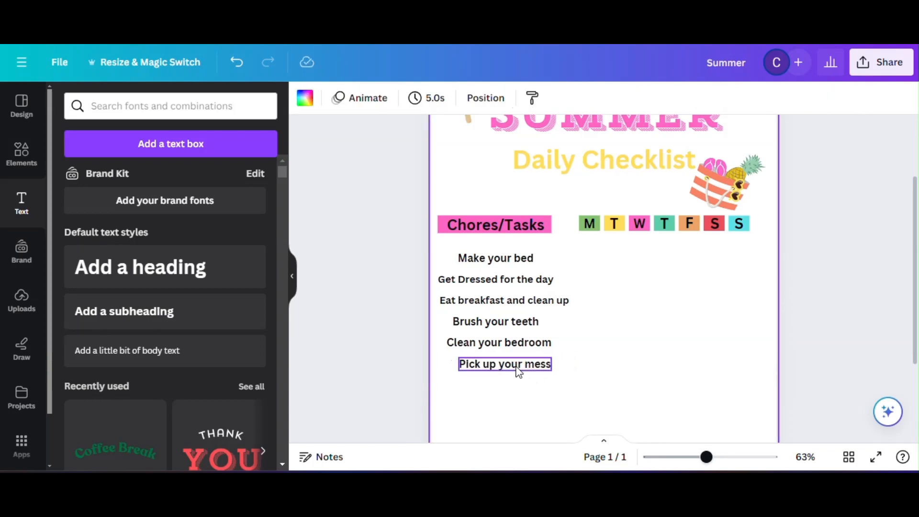
{"action": "left_click_drag", "start_coordinate": [517, 367], "coordinate": [511, 367]}
{"action": "left_click", "coordinate": [565, 382]}
Step: Replace "and" with "&" in the "Eat breakfast and clean up" line
{"action": "left_click", "coordinate": [507, 301]}
{"action": "left_click", "coordinate": [528, 301]}
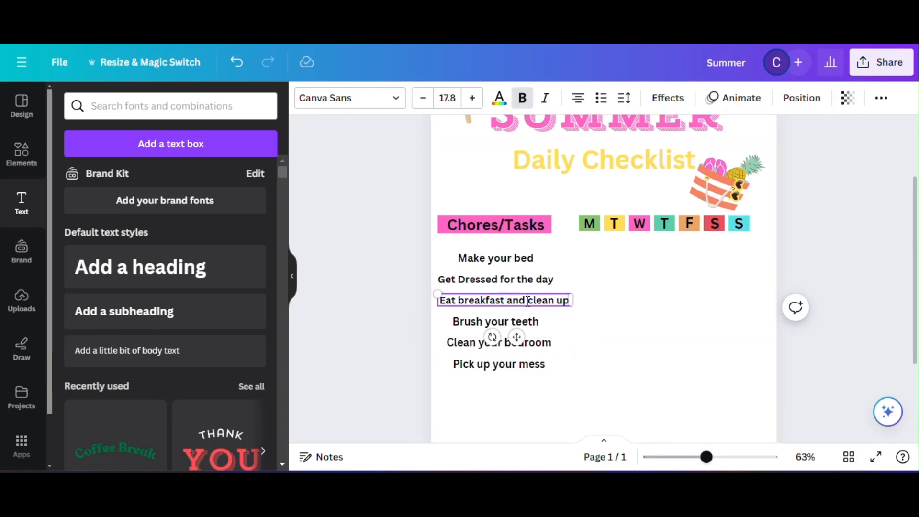
{"action": "key", "text": "BackSpace"}
{"action": "key", "text": "BackSpace"}
{"action": "key", "text": "BackSpace"}
{"action": "key", "text": "BackSpace"}
{"action": "type", "text": "&"}
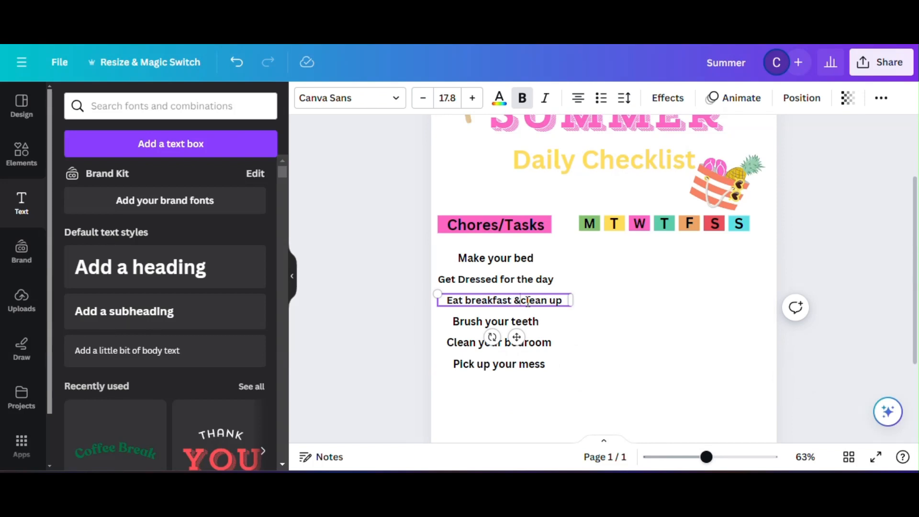
Step: Duplicate "Pick up your mess" as an evenly spaced seventh line and change the copy to "All of dishes in the sink"
{"action": "left_click", "coordinate": [534, 367]}
{"action": "left_click", "coordinate": [522, 324]}
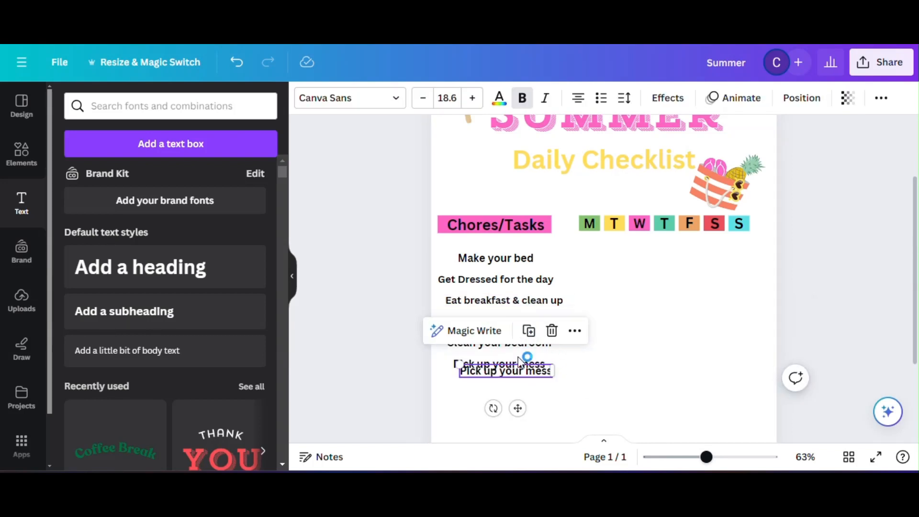
{"action": "left_click_drag", "start_coordinate": [517, 409], "coordinate": [511, 423]}
{"action": "double_click", "coordinate": [507, 386]}
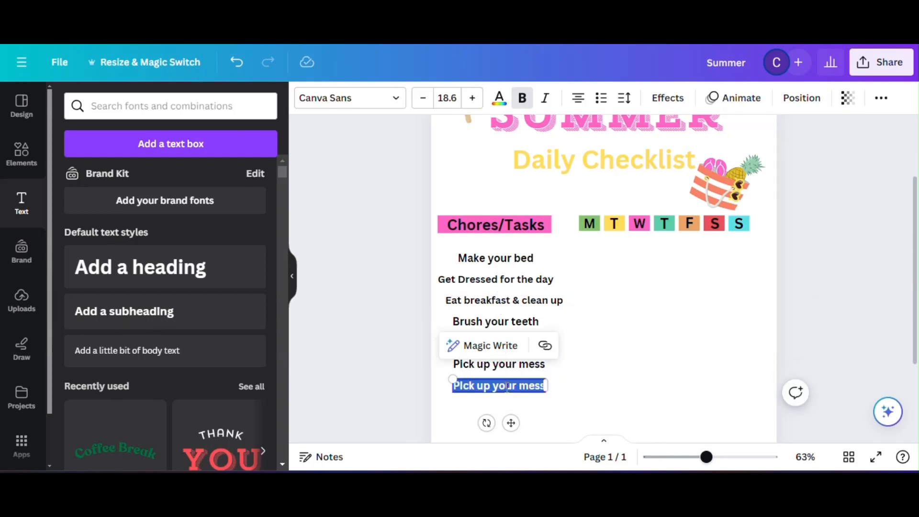
{"action": "type", "text": "All of your dishes in the sink"}
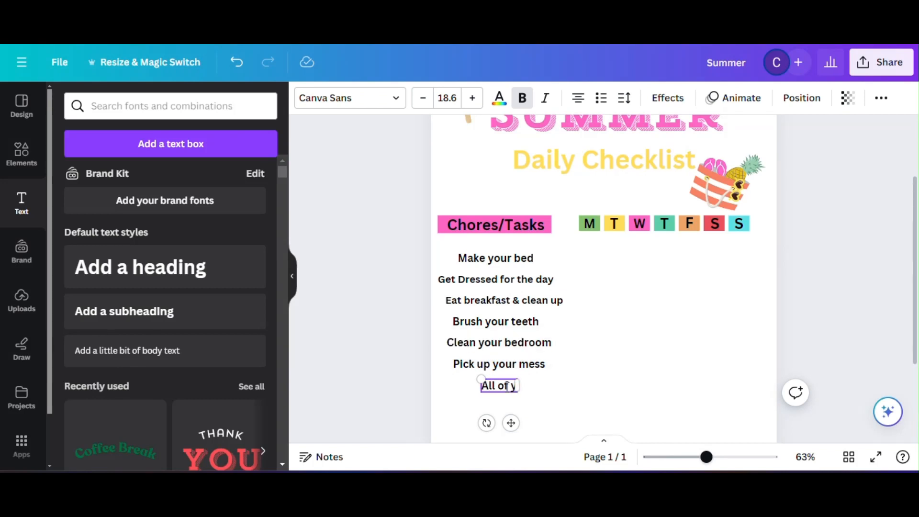
{"action": "key", "text": "BackSpace"}
{"action": "key", "text": "BackSpace"}
{"action": "key", "text": "BackSpace"}
{"action": "key", "text": "BackSpace"}
{"action": "key", "text": "BackSpace"}
{"action": "key", "text": "BackSpace"}
{"action": "key", "text": "BackSpace"}
{"action": "key", "text": "BackSpace"}
{"action": "key", "text": "BackSpace"}
{"action": "key", "text": "BackSpace"}
{"action": "key", "text": "BackSpace"}
{"action": "key", "text": "BackSpace"}
{"action": "key", "text": "BackSpace"}
{"action": "key", "text": "BackSpace"}
{"action": "key", "text": "BackSpace"}
{"action": "key", "text": "BackSpace"}
{"action": "key", "text": "BackSpace"}
{"action": "key", "text": "BackSpace"}
{"action": "key", "text": "BackSpace"}
{"action": "key", "text": "BackSpace"}
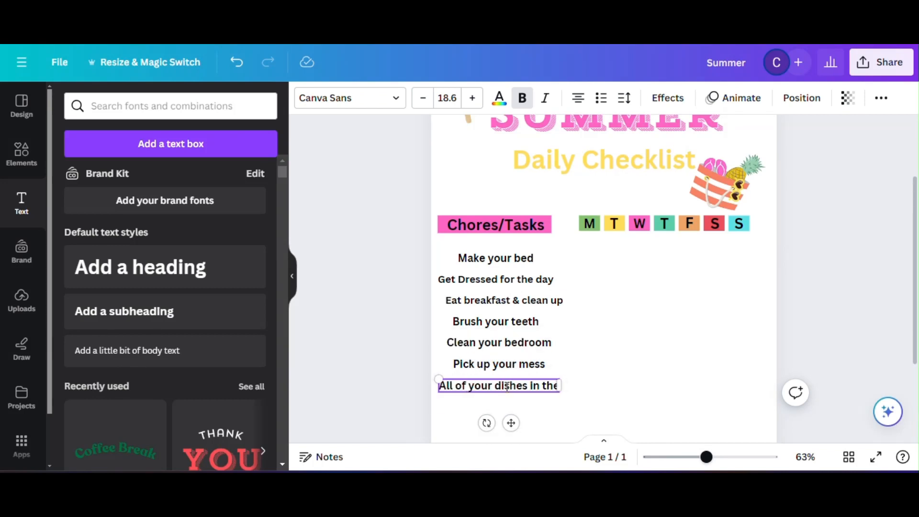
{"action": "type", "text": "dishes in the sink"}
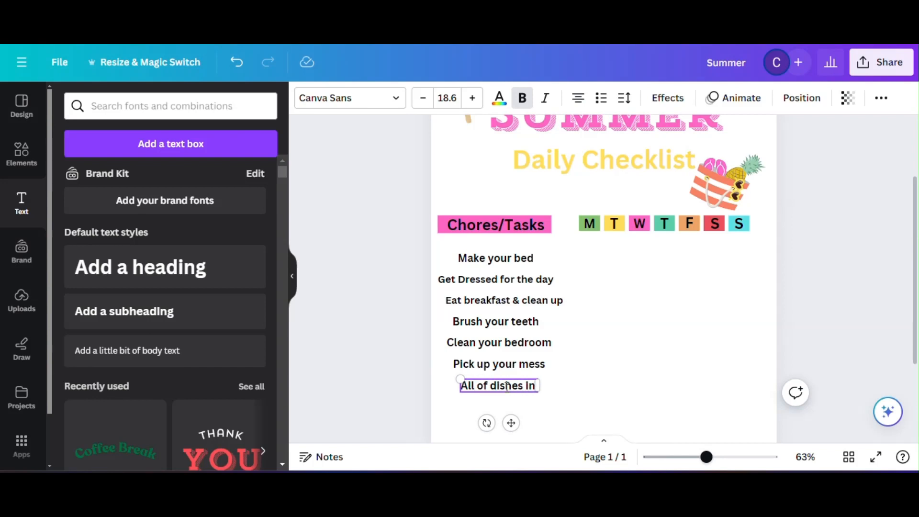
{"action": "left_click", "coordinate": [566, 415]}
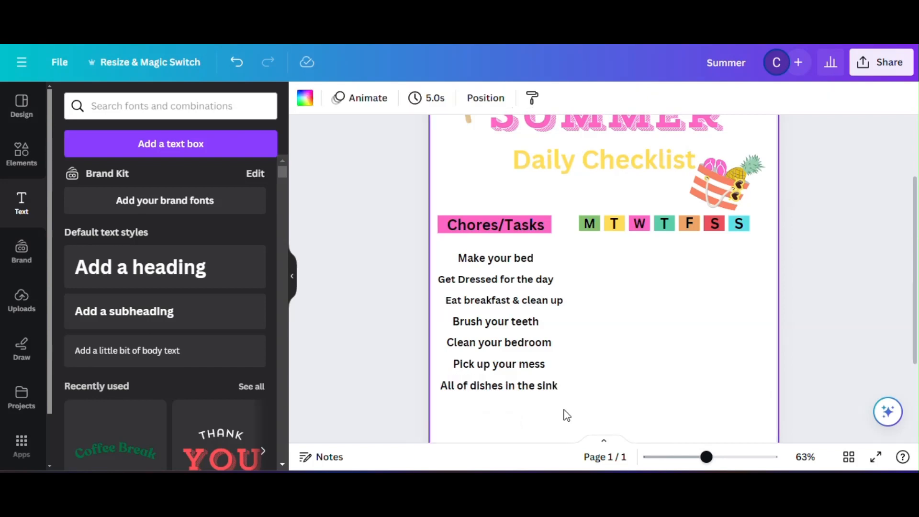
Step: Duplicate "All of dishes in the sink" as the next evenly spaced line and change the copy to "10 minutes of reading"
{"action": "left_click", "coordinate": [521, 388]}
{"action": "left_click_drag", "start_coordinate": [511, 424], "coordinate": [517, 444]}
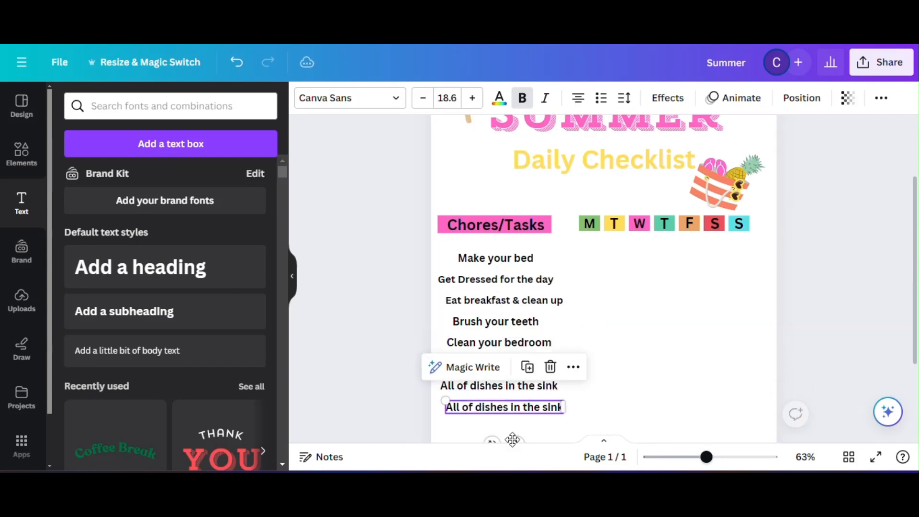
{"action": "double_click", "coordinate": [517, 406]}
{"action": "type", "text": "10 minutes of reading"}
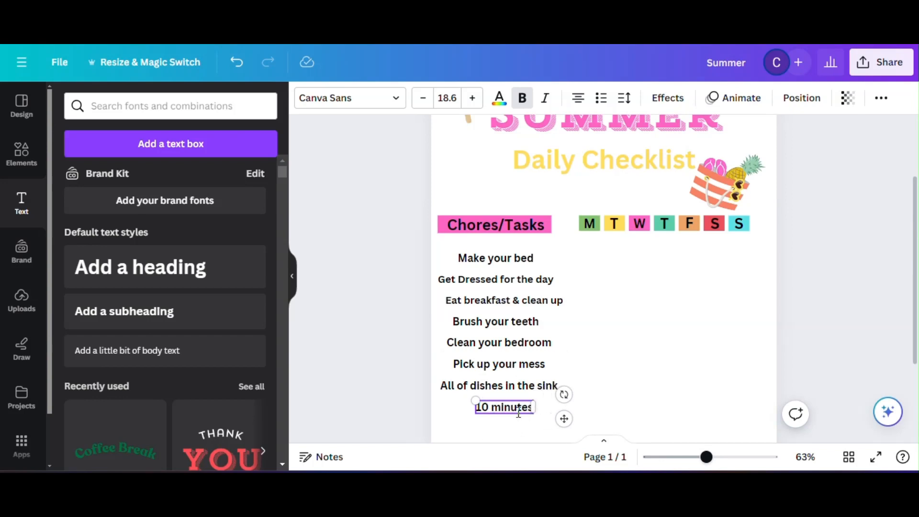
{"action": "left_click", "coordinate": [649, 388]}
Step: Duplicate "10 minutes of reading" as an evenly spaced ninth line and open the copy's text for editing
{"action": "left_click", "coordinate": [504, 407]}
{"action": "left_click", "coordinate": [534, 373]}
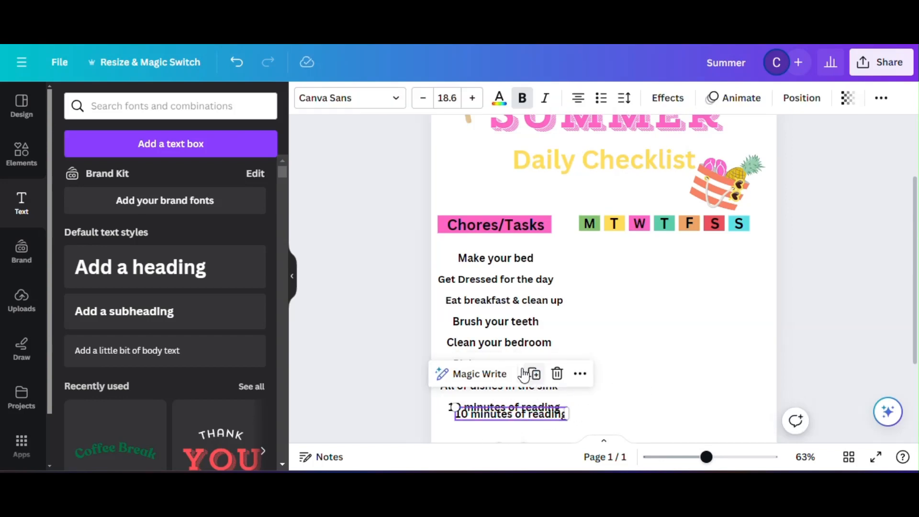
{"action": "left_click_drag", "start_coordinate": [529, 421], "coordinate": [511, 433]}
{"action": "double_click", "coordinate": [509, 429]}
{"action": "type", "text": "30 minutes of"}
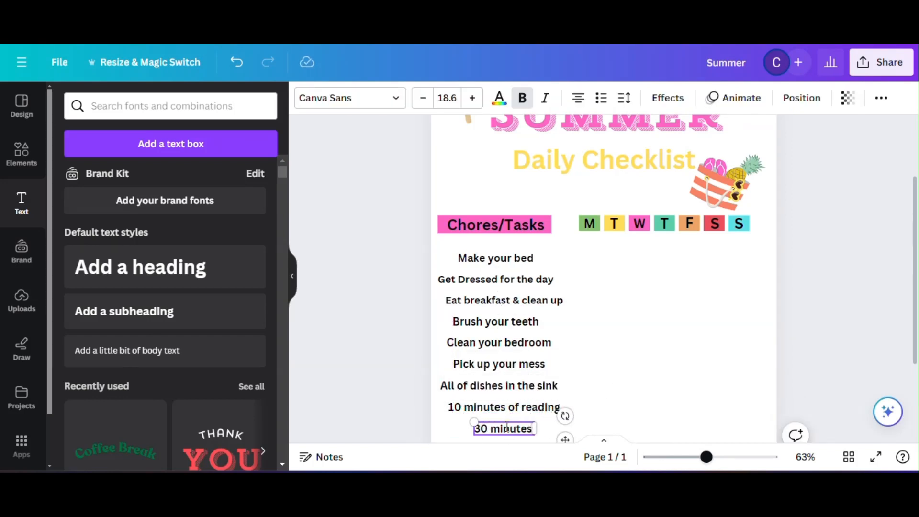
{"action": "key", "text": "BackSpace"}
{"action": "key", "text": "BackSpace"}
{"action": "key", "text": "BackSpace"}
{"action": "key", "text": "BackSpace"}
{"action": "key", "text": "BackSpace"}
{"action": "key", "text": "BackSpace"}
{"action": "key", "text": "BackSpace"}
{"action": "key", "text": "BackSpace"}
{"action": "key", "text": "BackSpace"}
{"action": "key", "text": "BackSpace"}
{"action": "key", "text": "BackSpace"}
{"action": "key", "text": "BackSpace"}
{"action": "key", "text": "BackSpace"}
{"action": "type", "text": "Min"}
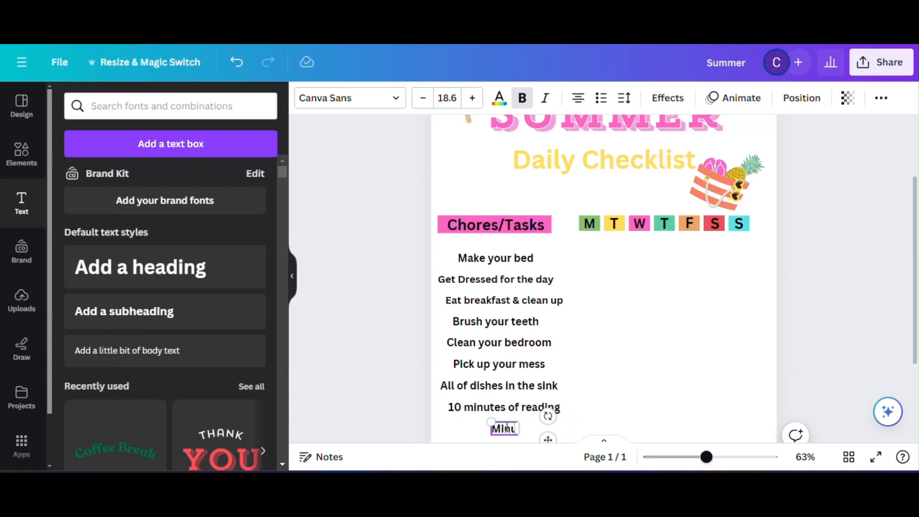
Step: Change the ninth line's text to "At Least 30 minutes outside" and line up its left edge with "Get Dressed for the day"
{"action": "double_click", "coordinate": [504, 429]}
{"action": "type", "text": "At Leas"}
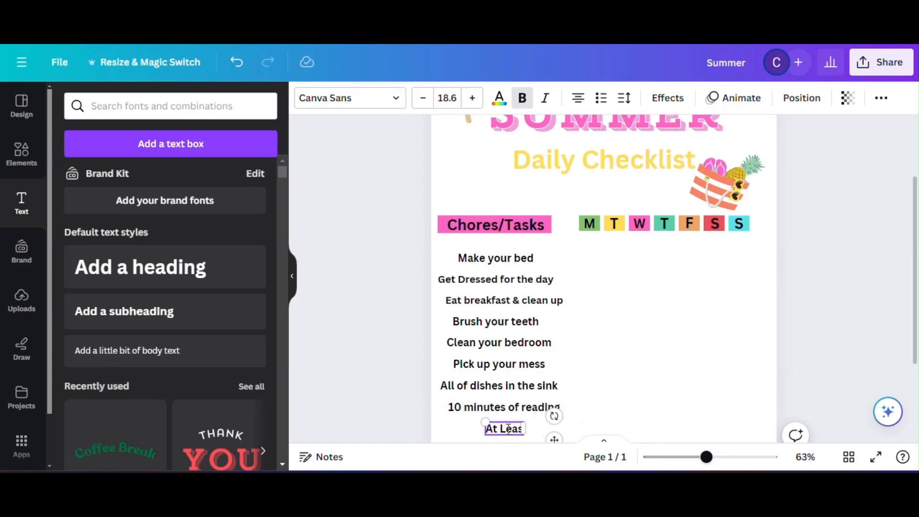
{"action": "type", "text": "t 30 minutes outside"}
{"action": "left_click", "coordinate": [572, 429]}
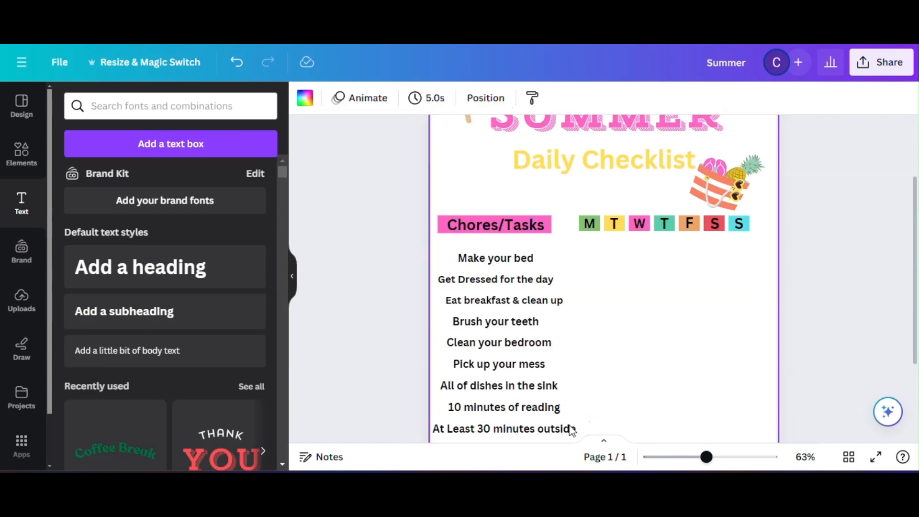
{"action": "left_click_drag", "start_coordinate": [706, 457], "coordinate": [691, 458]}
{"action": "left_click_drag", "start_coordinate": [548, 377], "coordinate": [552, 378]}
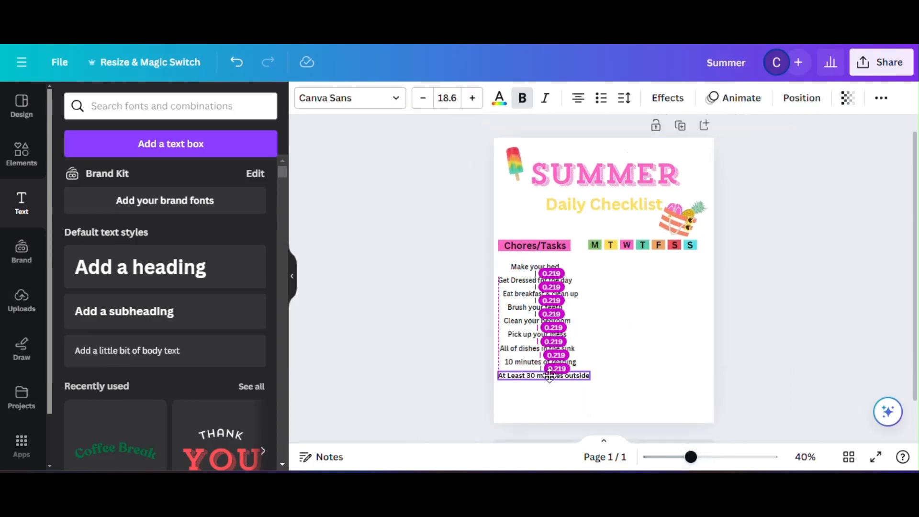
{"action": "left_click", "coordinate": [632, 392]}
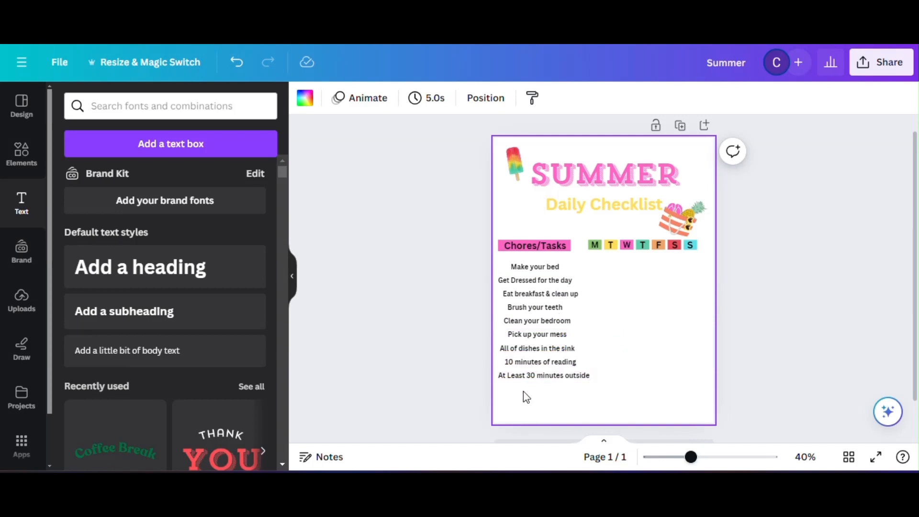
Step: Duplicate "At Least 30 minutes outside" as the tenth line and change the copy to "Pick up yard if made mess"
{"action": "scroll", "coordinate": [524, 206], "scroll_direction": "up", "scroll_amount": 4}
{"action": "left_click", "coordinate": [504, 377]}
{"action": "left_click", "coordinate": [531, 337]}
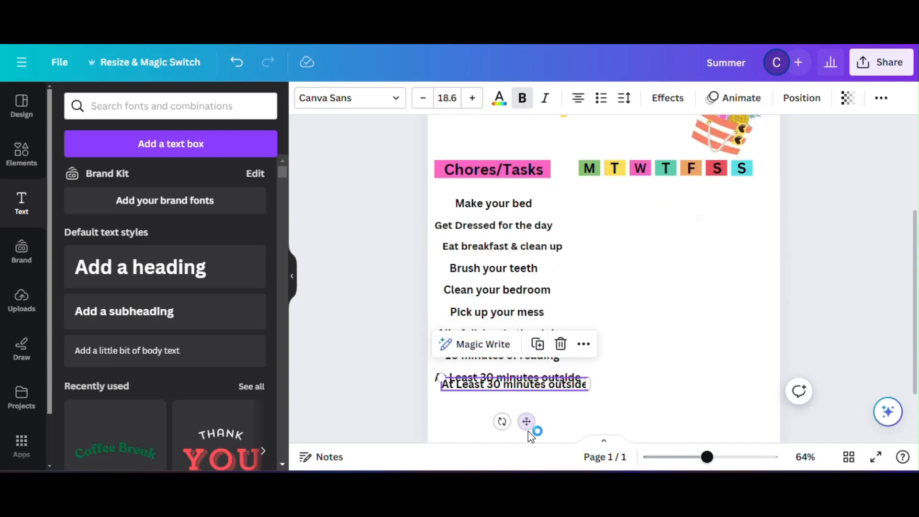
{"action": "left_click_drag", "start_coordinate": [529, 432], "coordinate": [521, 433]}
{"action": "double_click", "coordinate": [516, 394]}
{"action": "type", "text": "Pick up yard"}
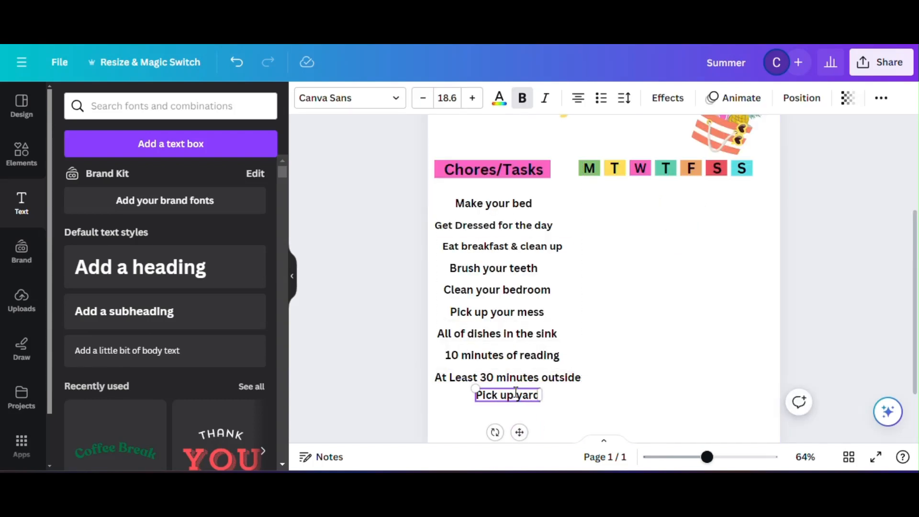
{"action": "type", "text": " if made mess"}
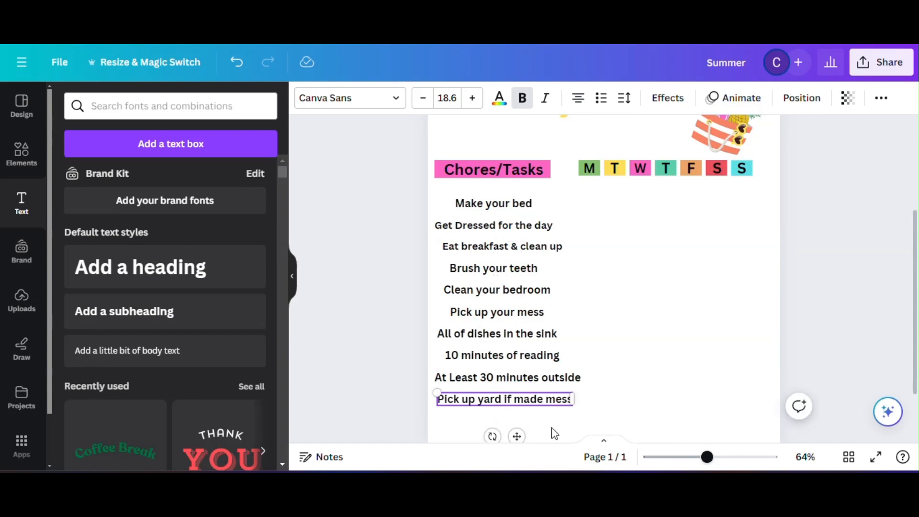
Step: Align all ten chore lines to the left and nudge the whole list slightly right
{"action": "left_click_drag", "start_coordinate": [556, 414], "coordinate": [460, 196]}
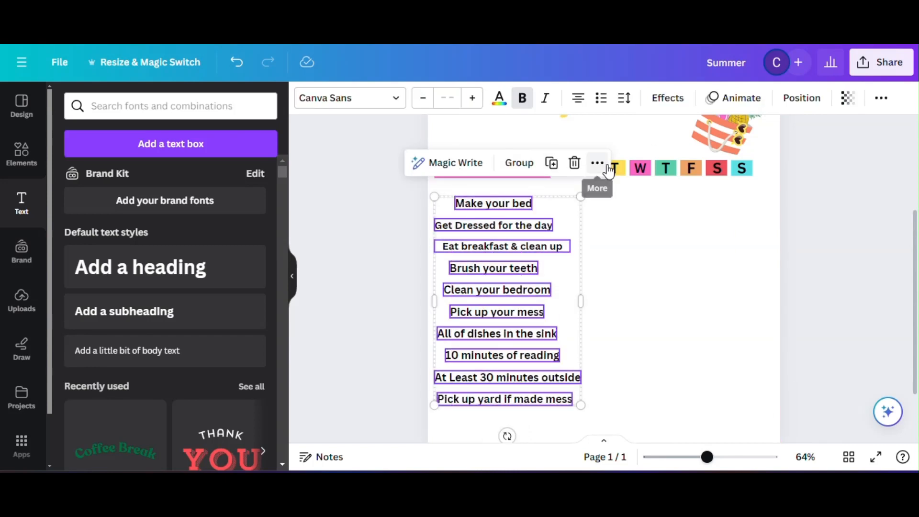
{"action": "left_click", "coordinate": [606, 165]}
{"action": "mouse_move", "coordinate": [677, 215]}
{"action": "left_click", "coordinate": [807, 219]}
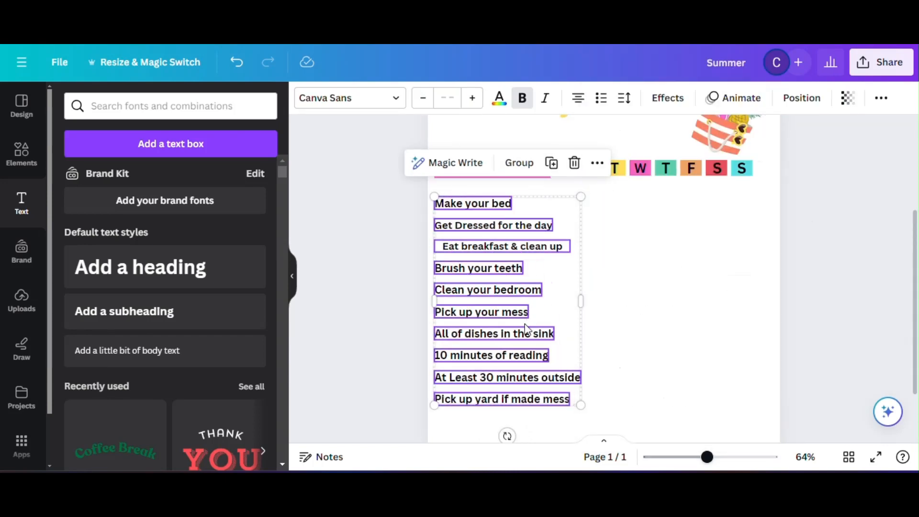
{"action": "mouse_move", "coordinate": [503, 324]}
{"action": "left_mouse_down"}
{"action": "mouse_move", "coordinate": [512, 324]}
{"action": "mouse_move", "coordinate": [504, 324]}
{"action": "left_mouse_up"}
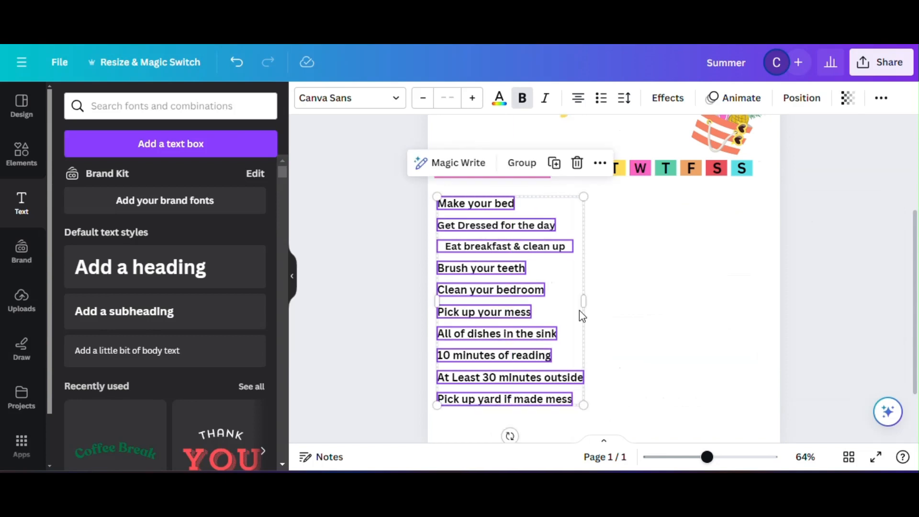
{"action": "left_click", "coordinate": [634, 327]}
{"action": "left_click", "coordinate": [541, 249]}
{"action": "left_click", "coordinate": [622, 290]}
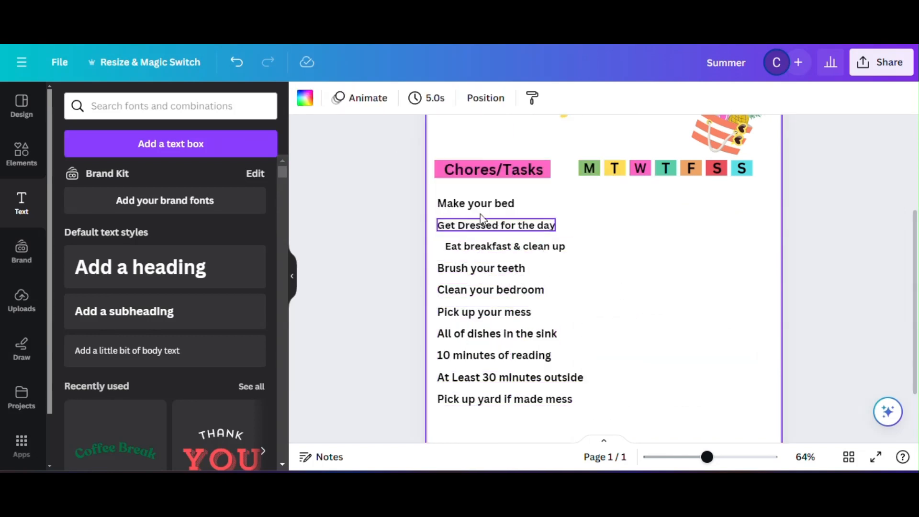
Step: Move "Eat breakfast & clean up" left so its text lines up with the other chore lines
{"action": "left_click_drag", "start_coordinate": [436, 190], "coordinate": [597, 429]}
{"action": "left_click", "coordinate": [600, 162]}
{"action": "mouse_move", "coordinate": [636, 218]}
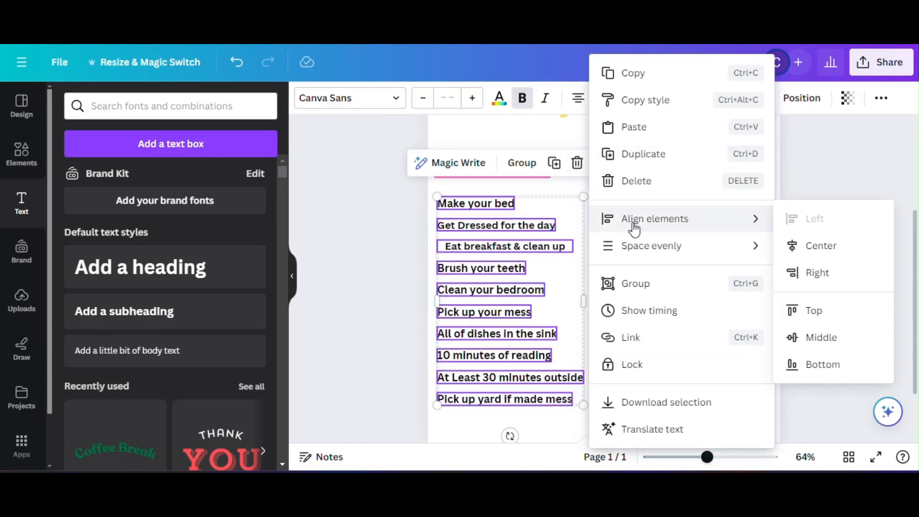
{"action": "left_click", "coordinate": [558, 249]}
{"action": "left_click", "coordinate": [443, 248]}
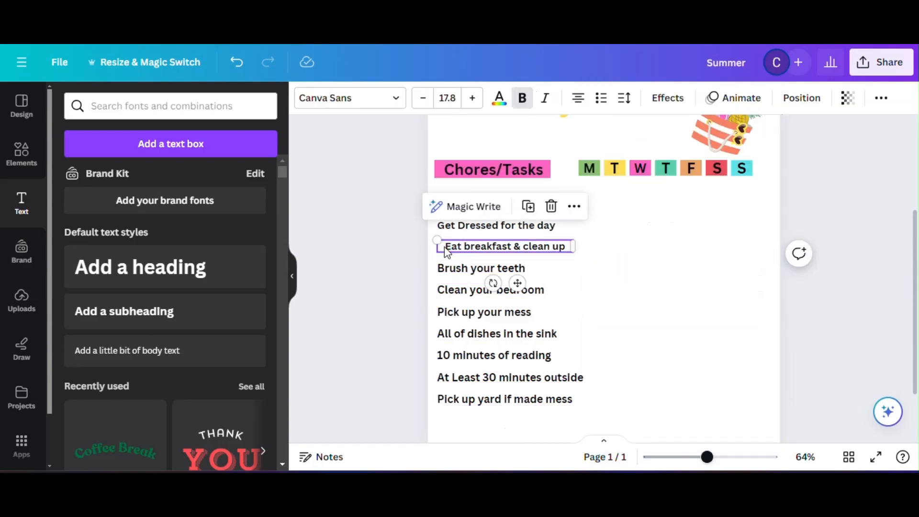
{"action": "left_click_drag", "start_coordinate": [513, 282], "coordinate": [511, 282]}
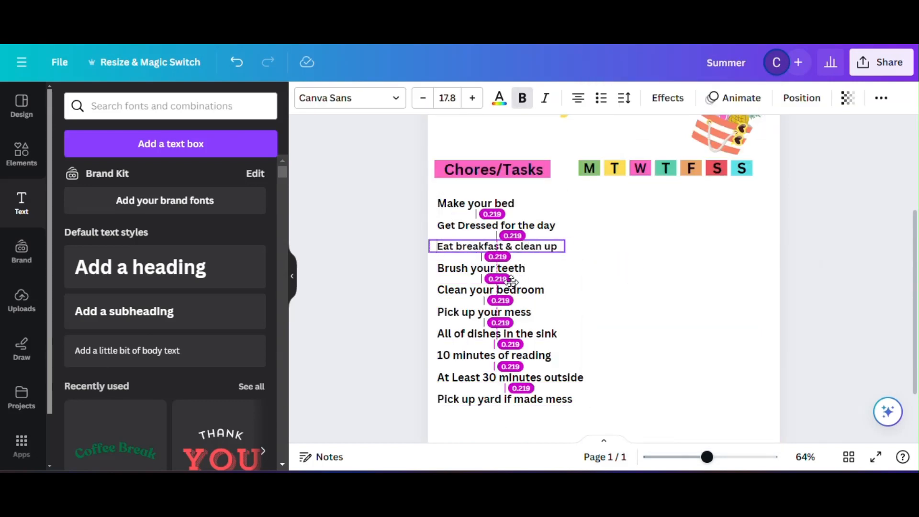
{"action": "left_click", "coordinate": [606, 279]}
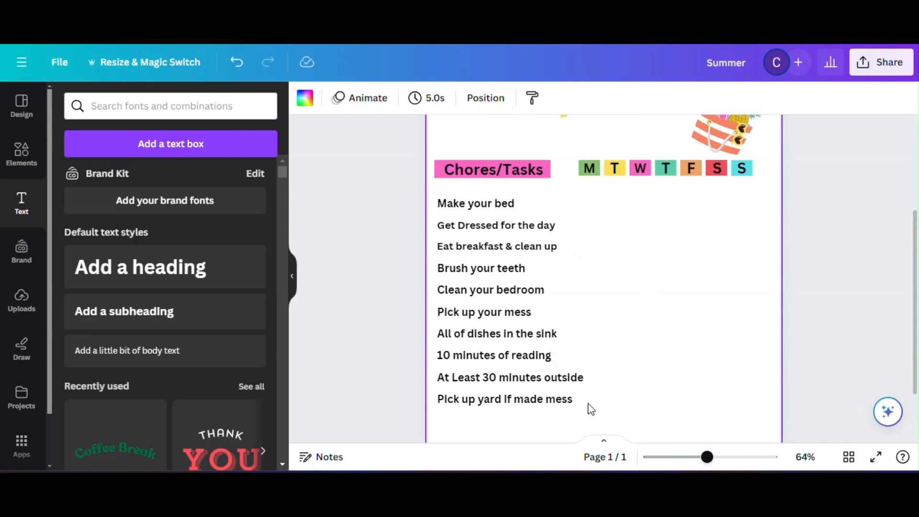
Step: Reduce "At Least 30 minutes outside" to font size 17.6 and line it up with the chore list
{"action": "left_click", "coordinate": [560, 380]}
{"action": "left_click_drag", "start_coordinate": [506, 411], "coordinate": [516, 415]}
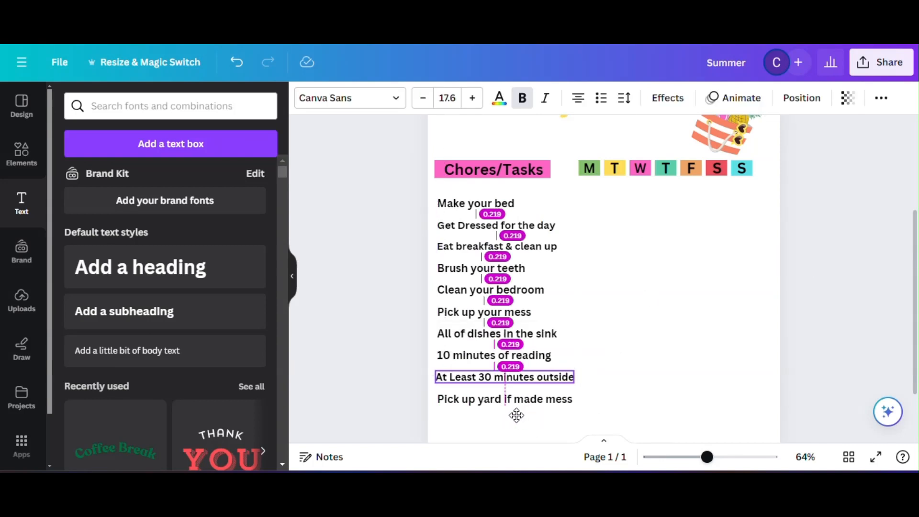
{"action": "left_click", "coordinate": [593, 366]}
Step: Add a green-outlined square, duplicate the green M box and place that copy beside "Make your bed", directly under M
{"action": "key", "text": "r"}
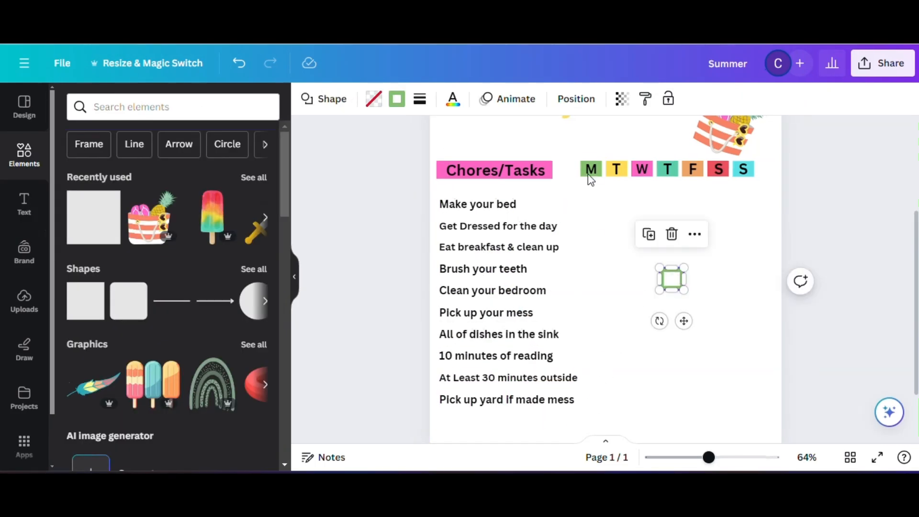
{"action": "left_click", "coordinate": [583, 169]}
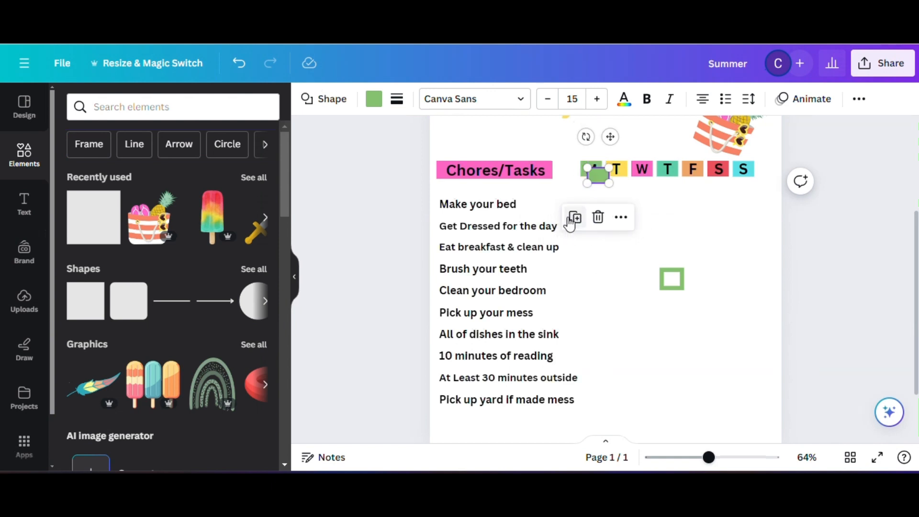
{"action": "left_click_drag", "start_coordinate": [607, 138], "coordinate": [601, 167]}
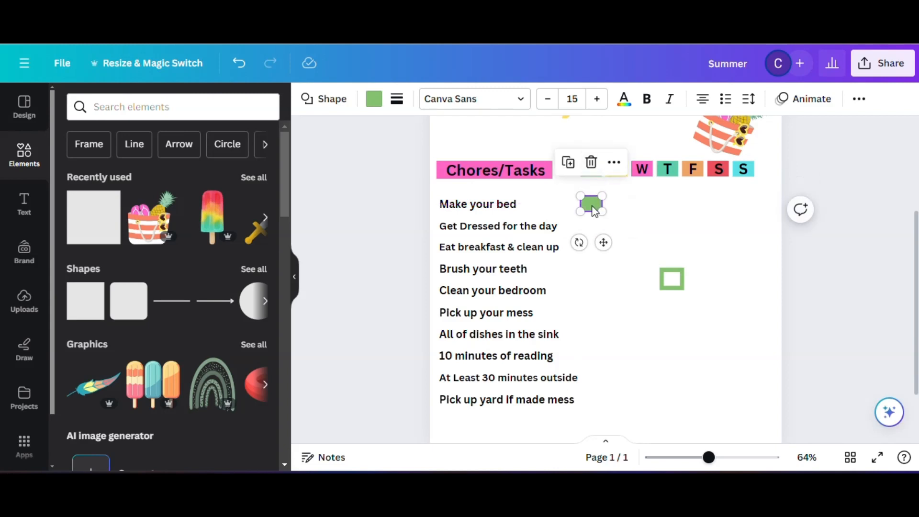
Step: Turn the green box beside "Make your bed" into an outlined checkbox with a solid green border and no fill
{"action": "left_click", "coordinate": [397, 98]}
{"action": "left_click", "coordinate": [459, 138]}
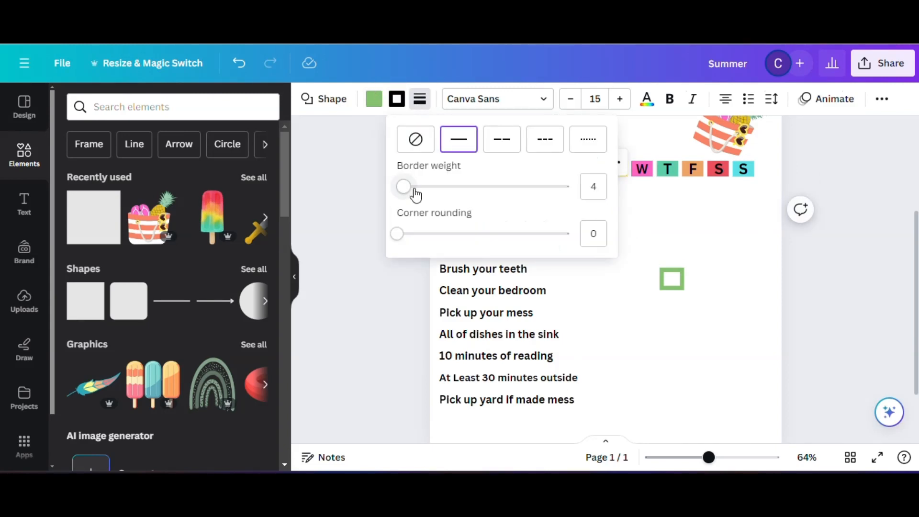
{"action": "left_click", "coordinate": [411, 188]}
{"action": "left_click", "coordinate": [373, 99]}
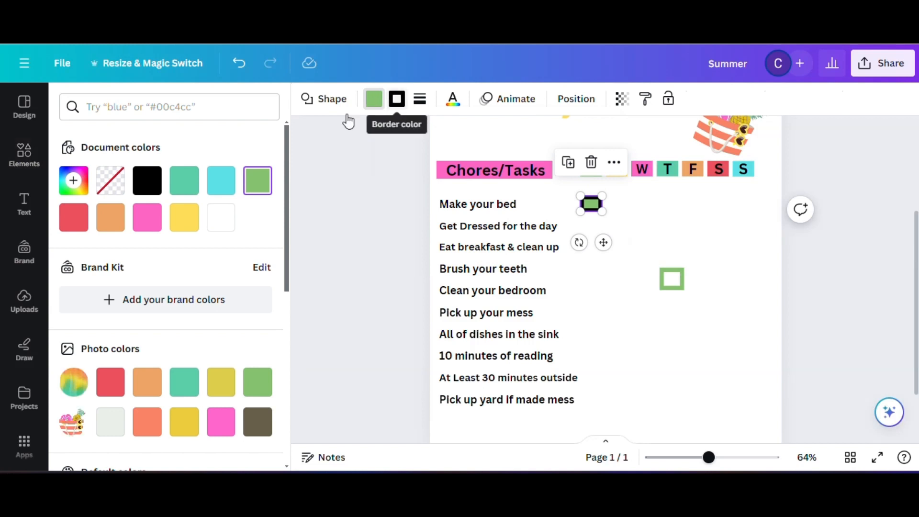
{"action": "left_click", "coordinate": [110, 180]}
{"action": "left_click", "coordinate": [397, 99]}
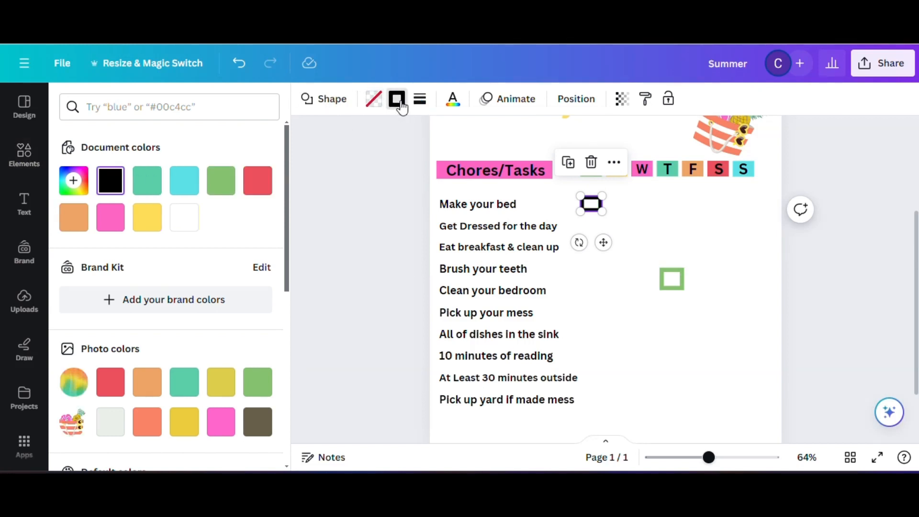
{"action": "left_click", "coordinate": [221, 181]}
{"action": "left_click", "coordinate": [635, 232]}
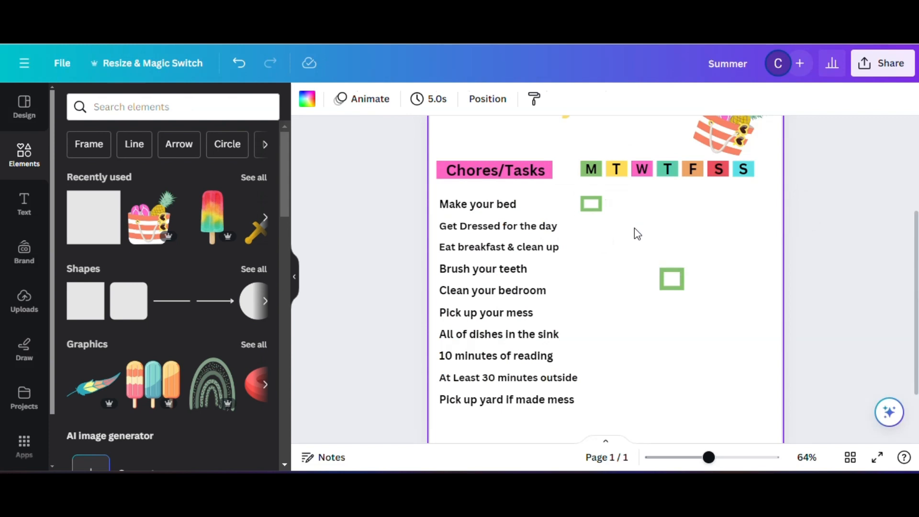
Step: Thin the border of the checkbox beside "Make your bed" and delete the spare green-outlined square
{"action": "left_click", "coordinate": [591, 204]}
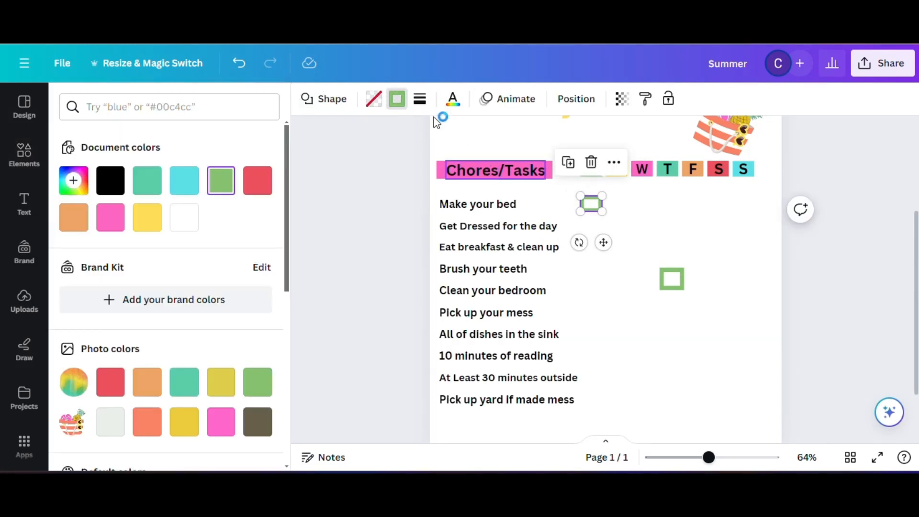
{"action": "left_click", "coordinate": [420, 99]}
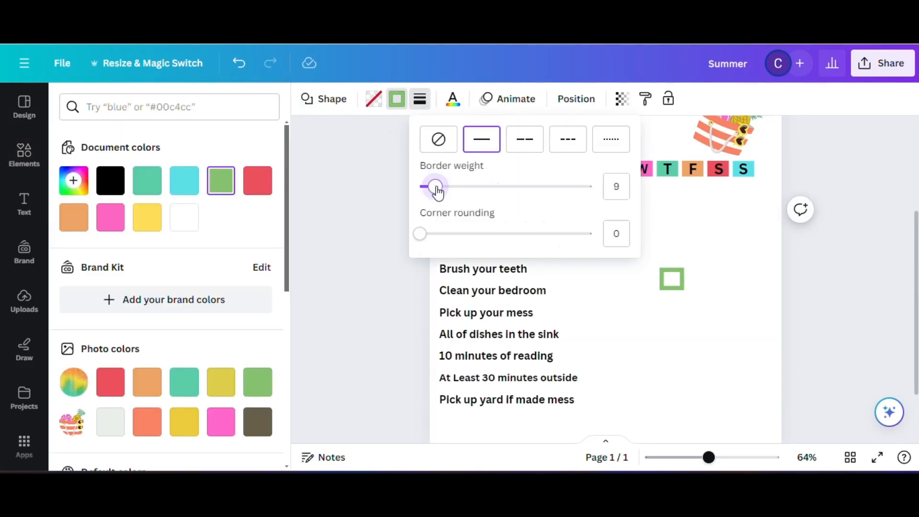
{"action": "left_click_drag", "start_coordinate": [438, 192], "coordinate": [435, 191]}
{"action": "left_click", "coordinate": [698, 210]}
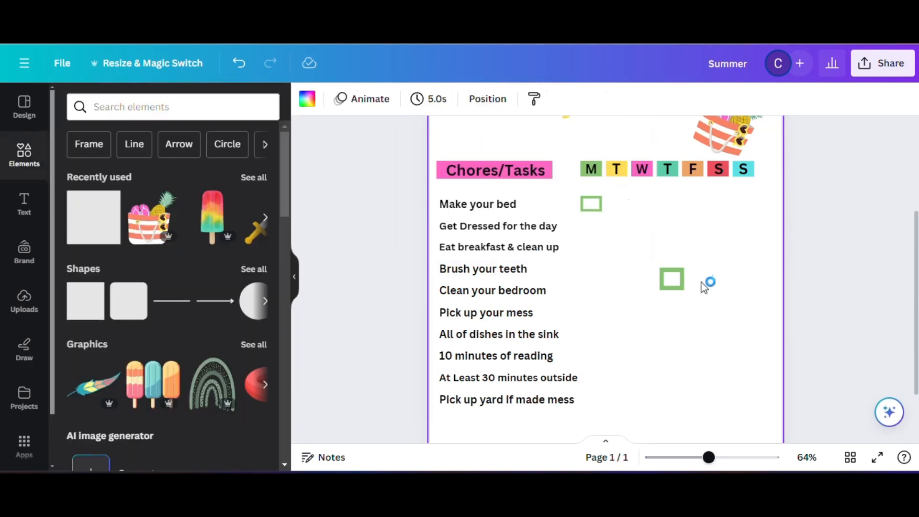
{"action": "left_click", "coordinate": [671, 278]}
{"action": "left_click", "coordinate": [670, 234]}
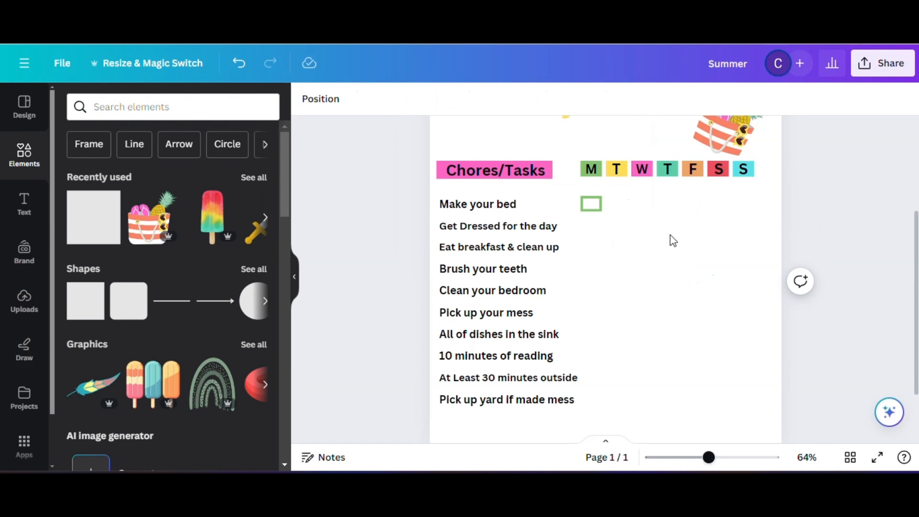
Step: Duplicate the green checkbox down the M column for the second, third and fourth chores
{"action": "left_click", "coordinate": [591, 214]}
{"action": "left_click", "coordinate": [566, 161]}
{"action": "left_click_drag", "start_coordinate": [612, 242], "coordinate": [606, 285]}
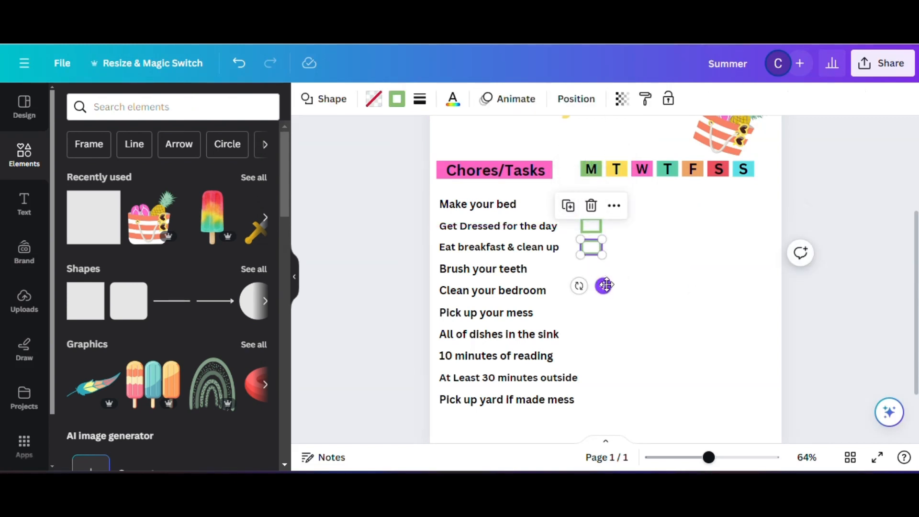
{"action": "left_click", "coordinate": [568, 205]}
{"action": "left_click", "coordinate": [569, 207]}
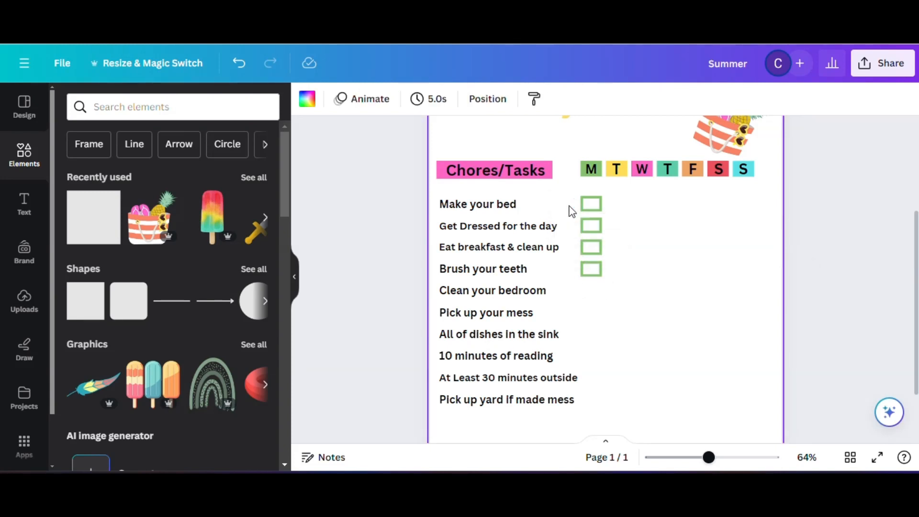
Step: Continue duplicating the green checkbox down the M column from "Clean your bedroom" through "All of dishes in the sink", plus one further copy
{"action": "left_click", "coordinate": [591, 268]}
{"action": "left_click", "coordinate": [585, 230]}
{"action": "left_click_drag", "start_coordinate": [610, 312], "coordinate": [602, 324]}
{"action": "left_click", "coordinate": [568, 247]}
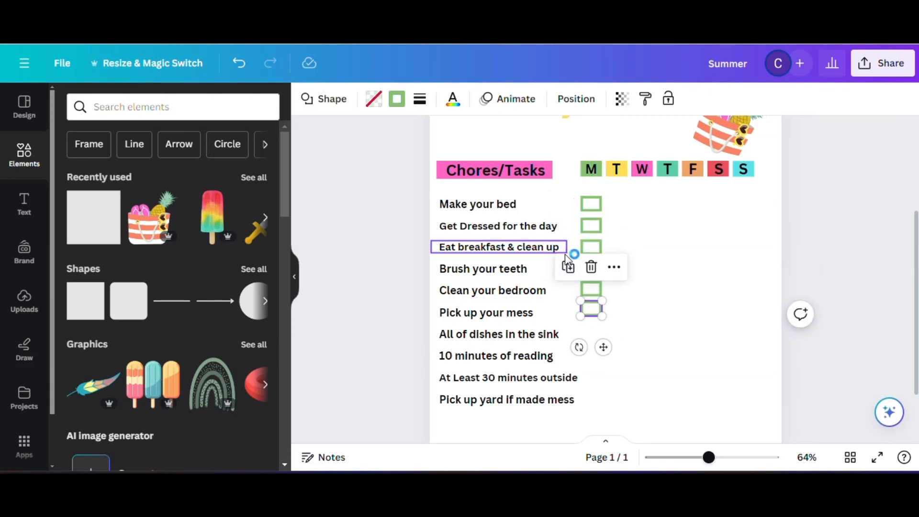
{"action": "left_click", "coordinate": [568, 266]}
{"action": "left_click", "coordinate": [568, 286]}
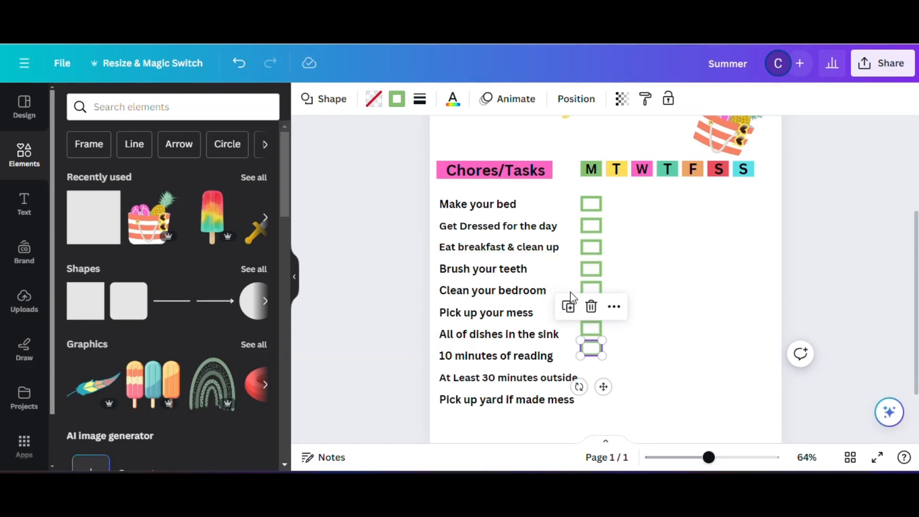
Step: Place the newest green checkbox beside "10 minutes of reading" and duplicate it for the last two chores
{"action": "mouse_move", "coordinate": [603, 386]}
{"action": "left_mouse_down"}
{"action": "mouse_move", "coordinate": [602, 417]}
{"action": "mouse_move", "coordinate": [591, 395]}
{"action": "left_mouse_up"}
{"action": "left_click", "coordinate": [567, 314]}
{"action": "key", "text": "ctrl+d"}
{"action": "left_click", "coordinate": [685, 404]}
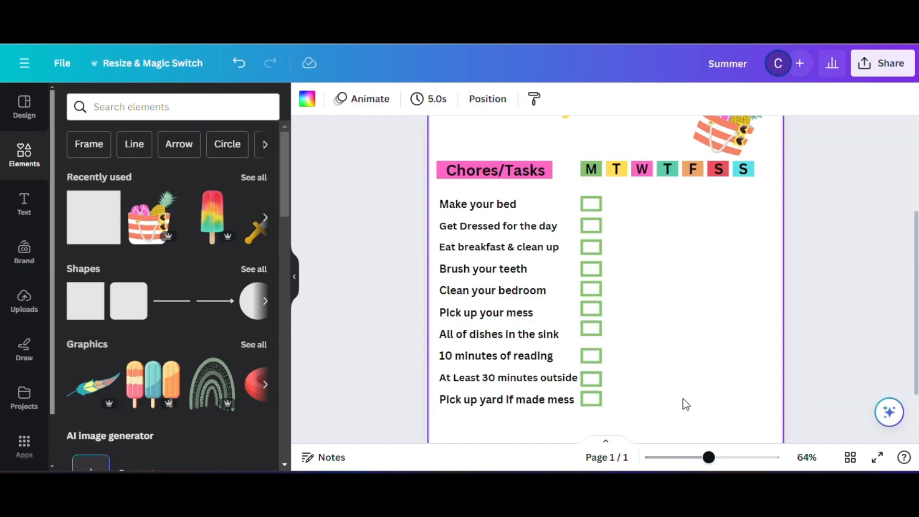
Step: Move the green checkboxes for "All of dishes in the sink" and "Pick up your mess" level with their chore lines
{"action": "left_click_drag", "start_coordinate": [601, 333], "coordinate": [592, 319]}
{"action": "left_click", "coordinate": [653, 332]}
{"action": "left_click", "coordinate": [627, 308]}
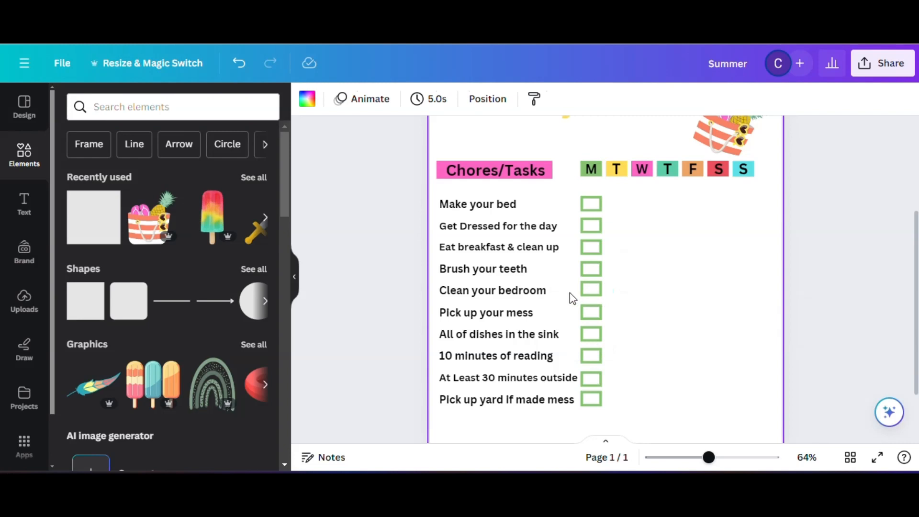
Step: Duplicate the "Make your bed" checkbox under the Tuesday T and change the copy's border to yellow
{"action": "left_click", "coordinate": [593, 205]}
{"action": "left_click", "coordinate": [569, 166]}
{"action": "left_click_drag", "start_coordinate": [612, 248], "coordinate": [634, 243]}
{"action": "left_click", "coordinate": [397, 98]}
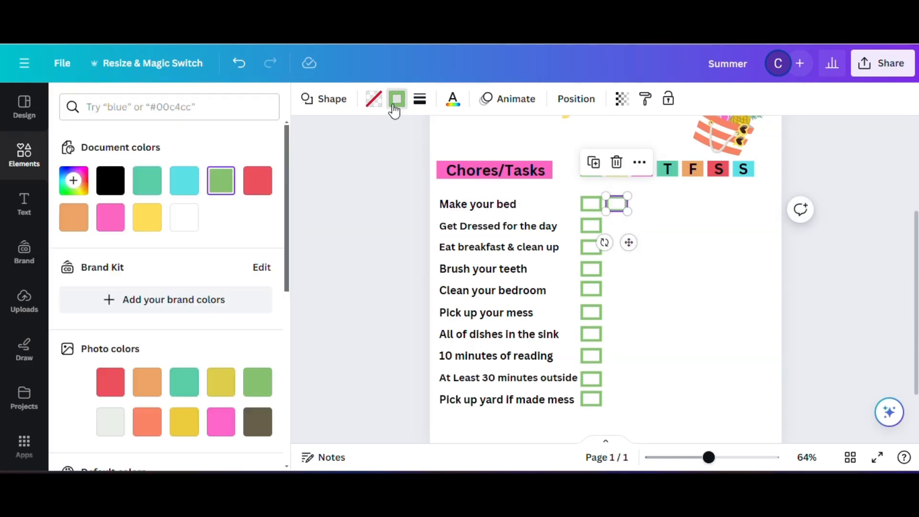
{"action": "left_click", "coordinate": [147, 218]}
{"action": "left_click", "coordinate": [679, 316]}
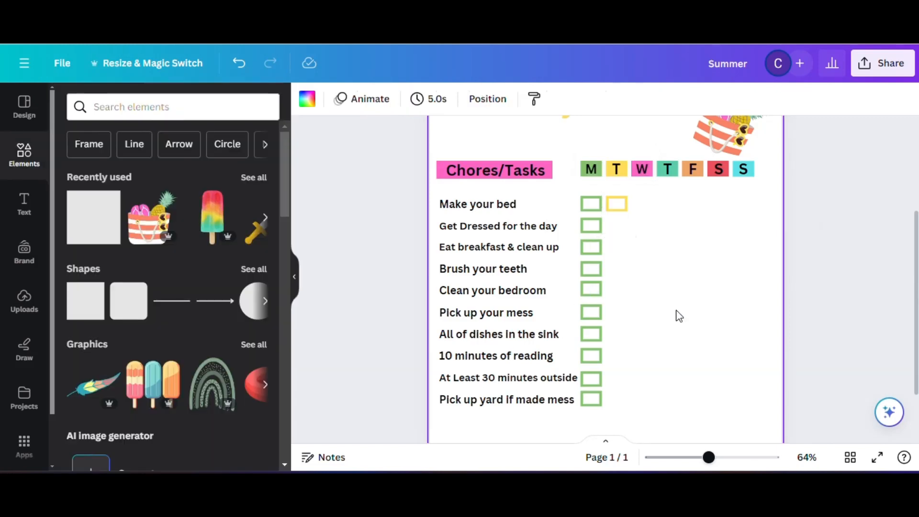
{"action": "left_click", "coordinate": [616, 203]}
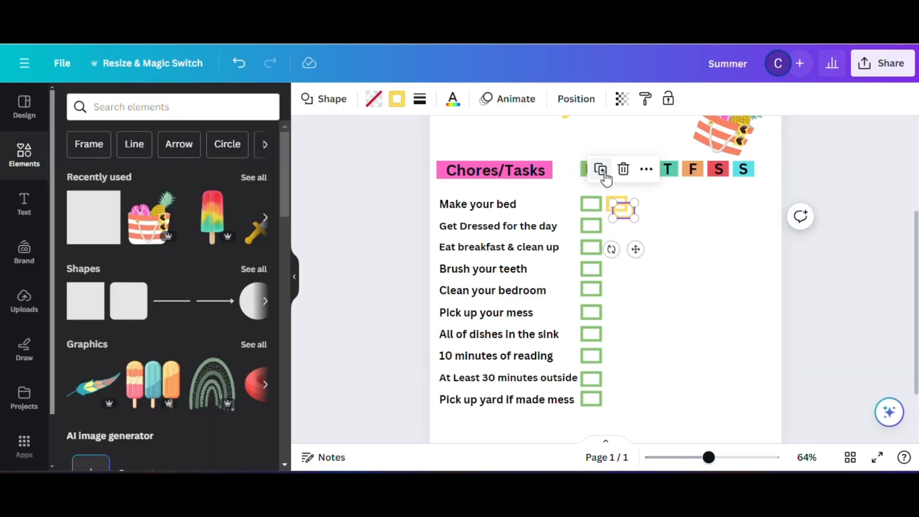
{"action": "left_click_drag", "start_coordinate": [636, 249], "coordinate": [630, 265]}
{"action": "left_click", "coordinate": [617, 185]}
Step: Move the single yellow checkbox out of the Tuesday column to the empty space above the "Chores/Tasks" header row
{"action": "left_click", "coordinate": [616, 203]}
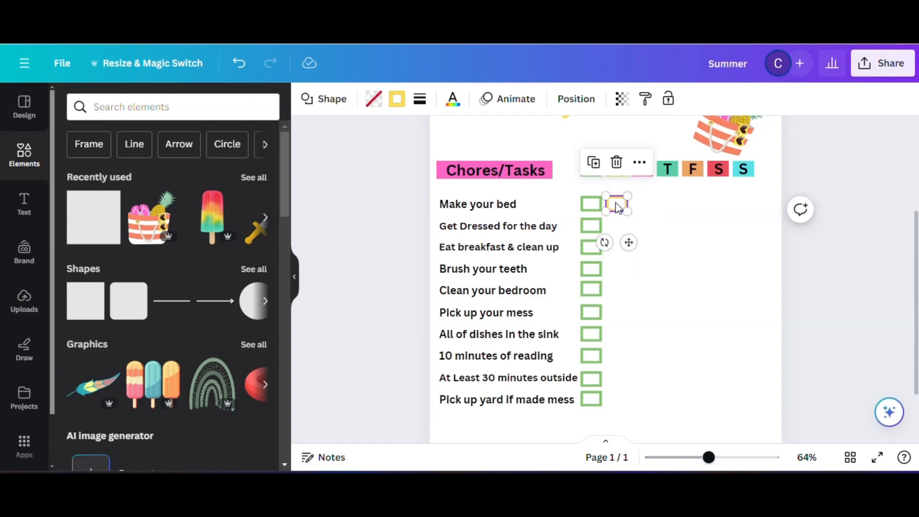
{"action": "left_click_drag", "start_coordinate": [617, 203], "coordinate": [563, 144]}
{"action": "left_click", "coordinate": [642, 227]}
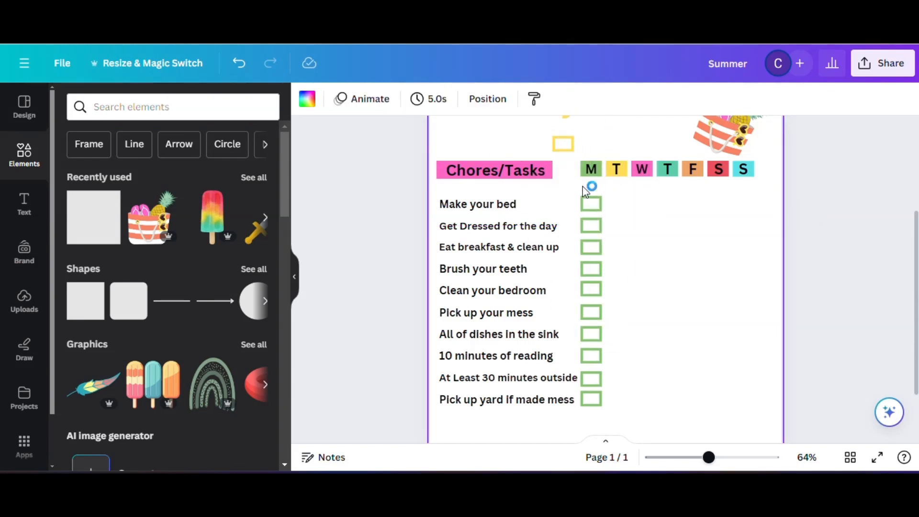
Step: Duplicate the whole column of ten green checkboxes and position the copy under the Tuesday T
{"action": "left_click_drag", "start_coordinate": [585, 191], "coordinate": [606, 427]}
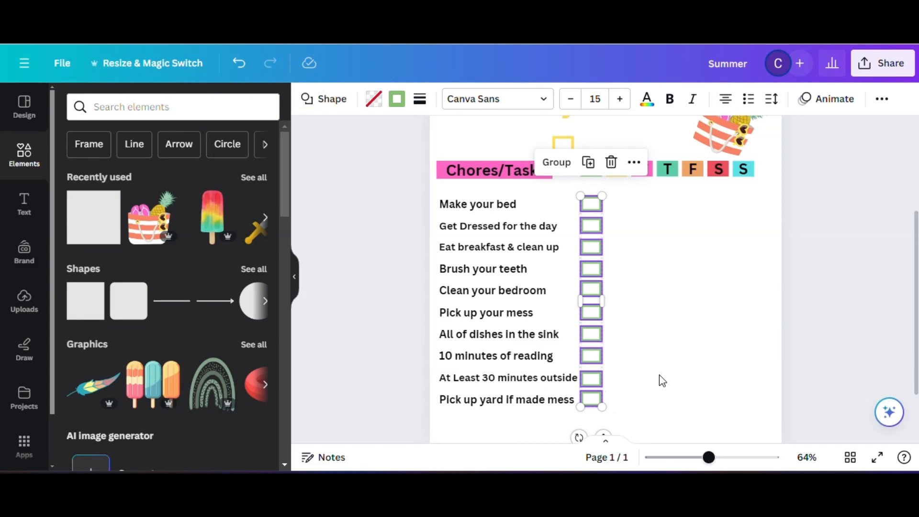
{"action": "left_click", "coordinate": [634, 163]}
{"action": "mouse_move", "coordinate": [734, 229]}
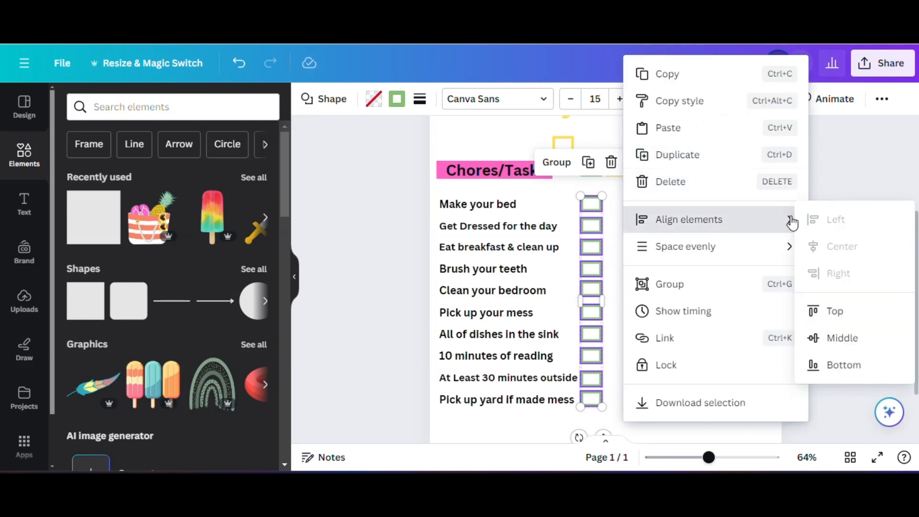
{"action": "left_click", "coordinate": [691, 156]}
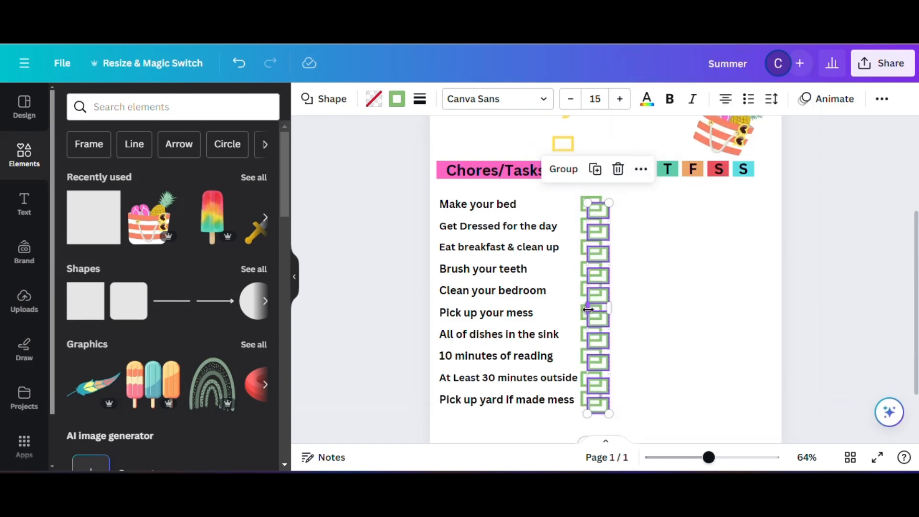
{"action": "left_click_drag", "start_coordinate": [602, 337], "coordinate": [618, 324]}
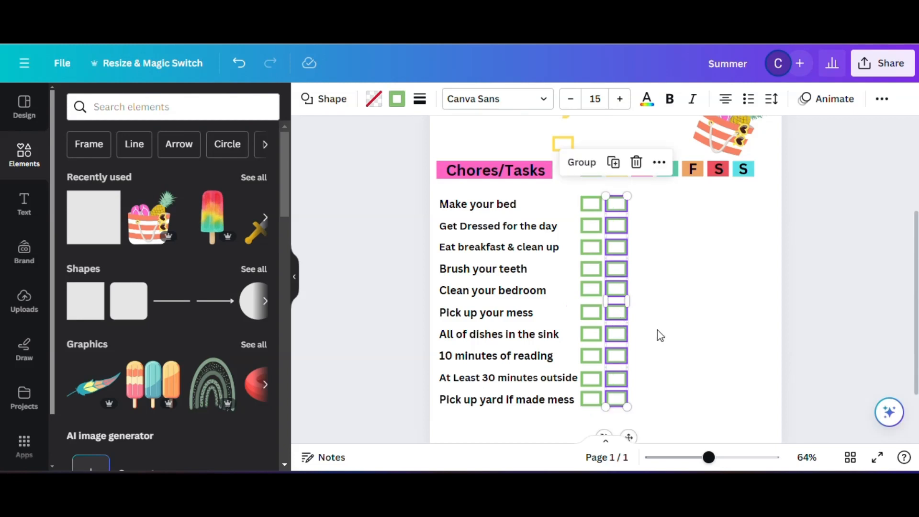
Step: Change the border colour of the ten Tuesday checkboxes to yellow
{"action": "left_click", "coordinate": [395, 101]}
{"action": "left_click", "coordinate": [147, 215]}
{"action": "left_click", "coordinate": [653, 267]}
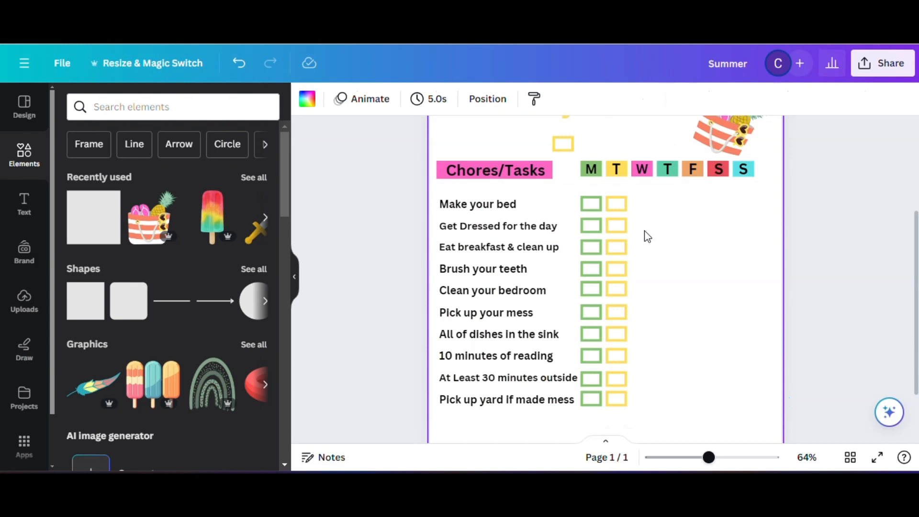
Step: Duplicate the ten yellow Tuesday checkboxes, align the copy under the W, and change its border colour to pink
{"action": "left_click_drag", "start_coordinate": [614, 197], "coordinate": [628, 421]}
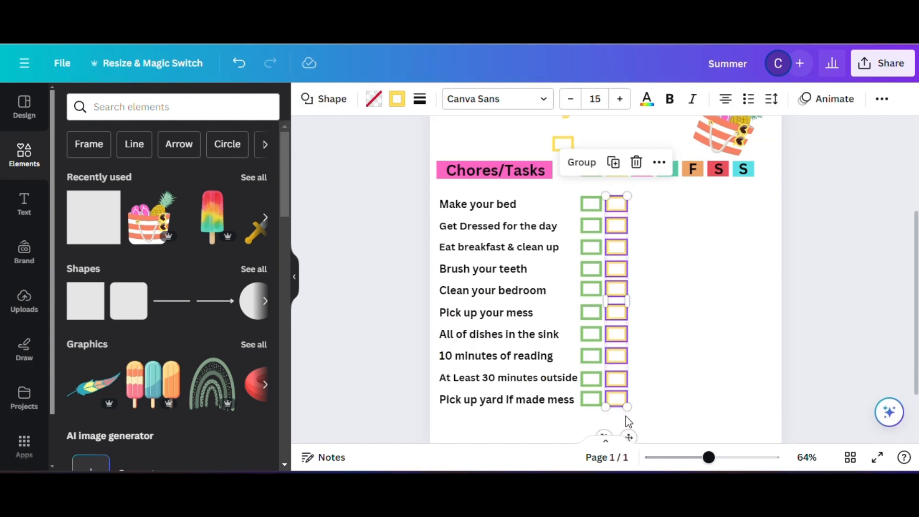
{"action": "left_click", "coordinate": [659, 162]}
{"action": "left_click", "coordinate": [699, 155]}
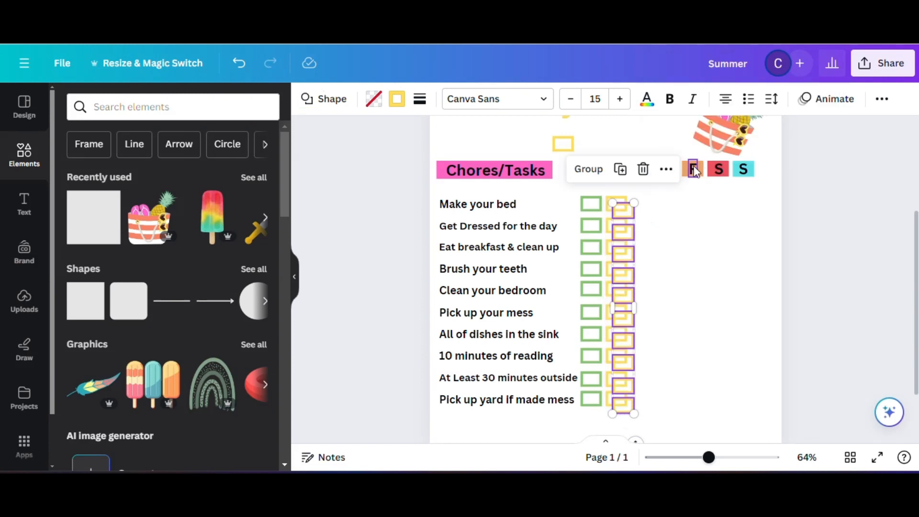
{"action": "left_click_drag", "start_coordinate": [627, 280], "coordinate": [643, 271]}
{"action": "left_click", "coordinate": [397, 99]}
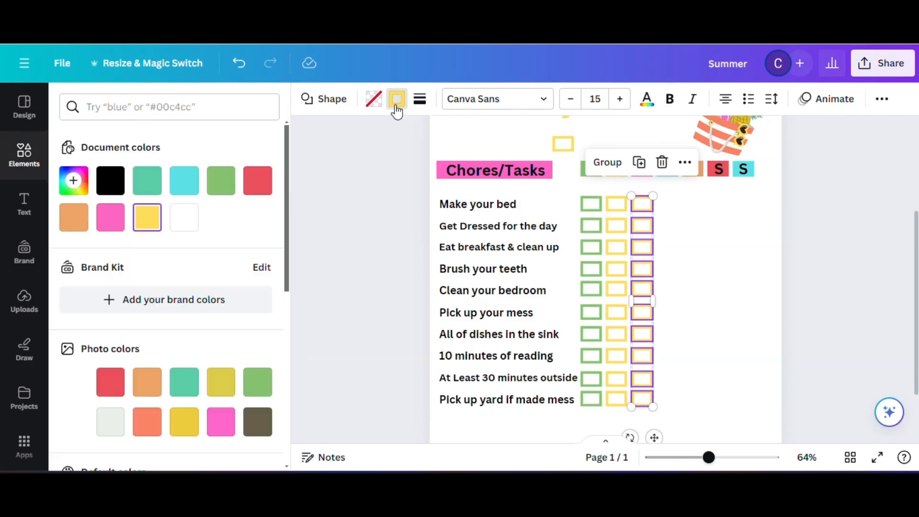
{"action": "left_click", "coordinate": [221, 417]}
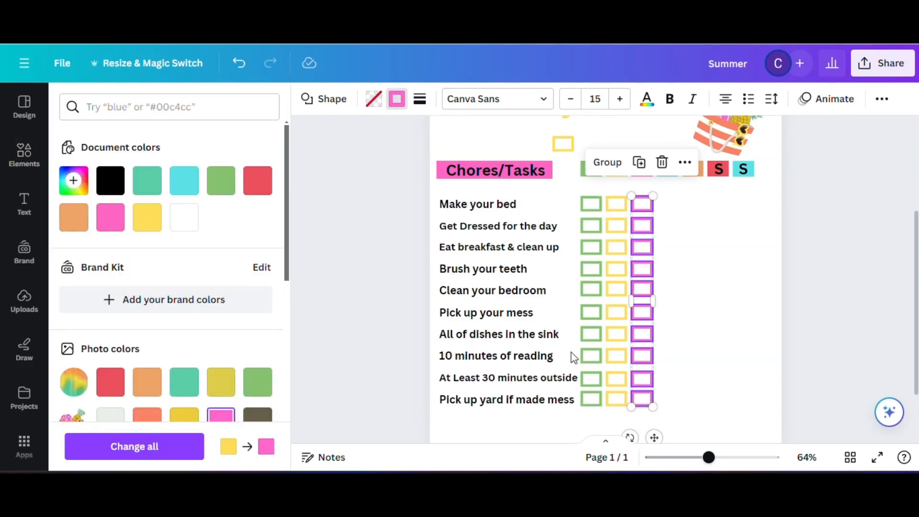
{"action": "left_click", "coordinate": [692, 333]}
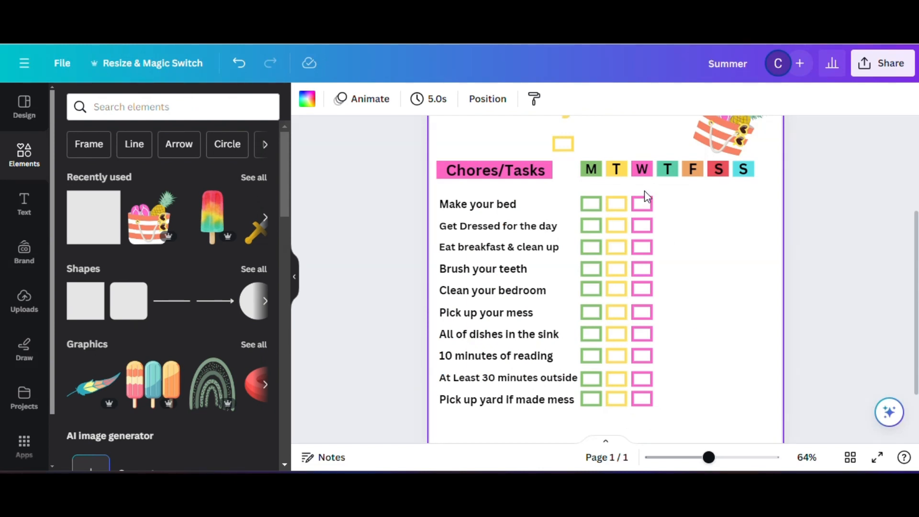
Step: Duplicate the pink Wednesday checkbox column, place the copy under the Thursday T, and change its border colour to teal
{"action": "left_click_drag", "start_coordinate": [644, 190], "coordinate": [661, 416]}
{"action": "left_click", "coordinate": [638, 165]}
{"action": "mouse_move", "coordinate": [657, 290]}
{"action": "left_mouse_down"}
{"action": "mouse_move", "coordinate": [667, 277]}
{"action": "mouse_move", "coordinate": [673, 287]}
{"action": "left_mouse_up"}
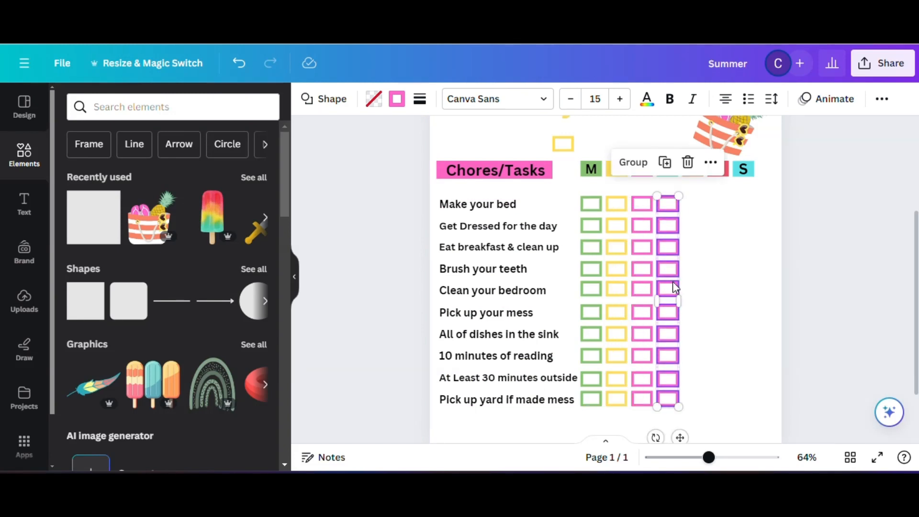
{"action": "left_click", "coordinate": [396, 98]}
{"action": "left_click", "coordinate": [147, 182]}
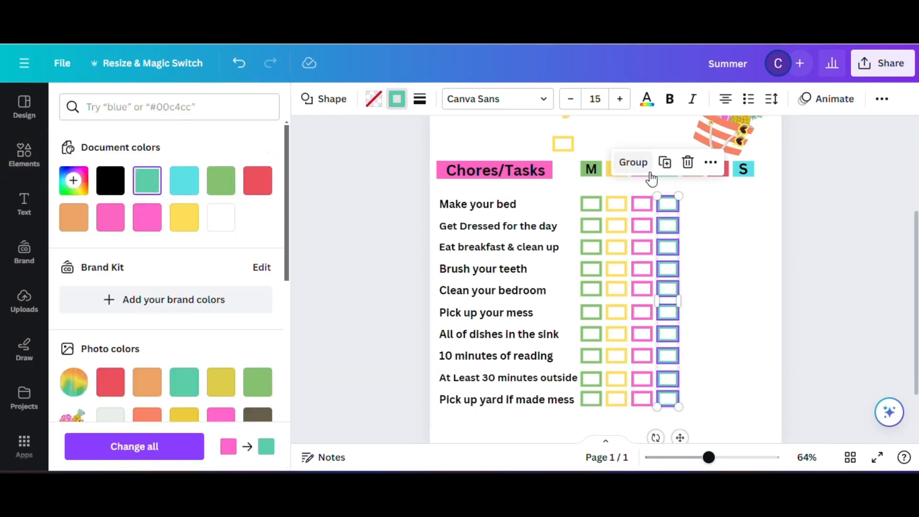
Step: Duplicate the checkbox column for Friday with orange borders and again for Saturday with red #ed505d borders
{"action": "left_click", "coordinate": [665, 162]}
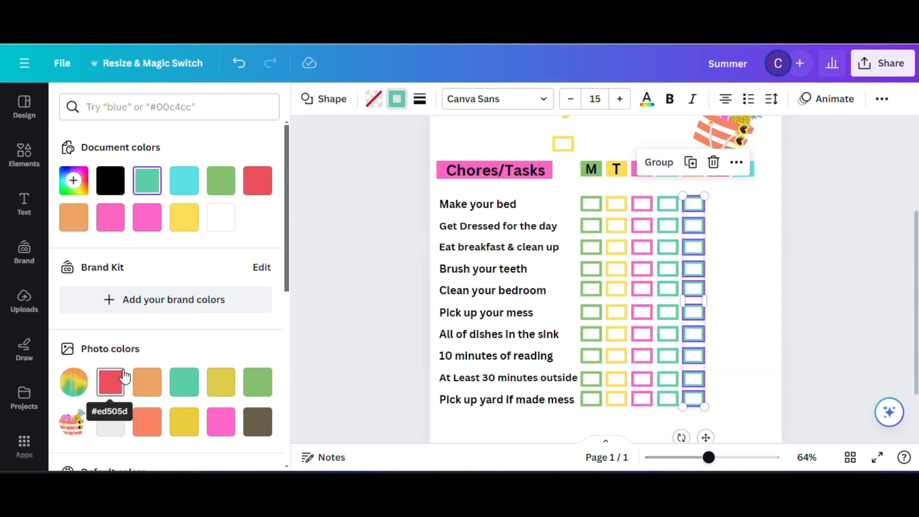
{"action": "left_click", "coordinate": [146, 387]}
{"action": "left_click", "coordinate": [690, 162]}
{"action": "left_click", "coordinate": [110, 382]}
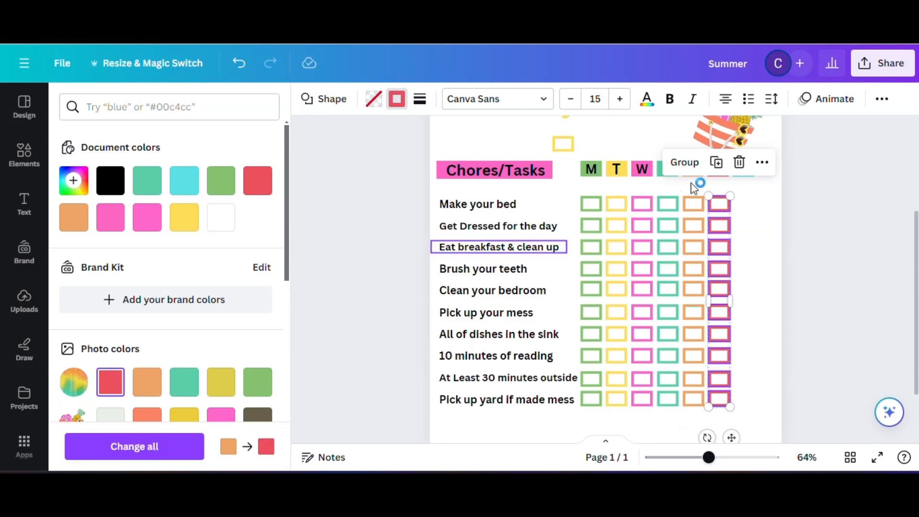
Step: Duplicate the red checkbox column for Sunday with light blue borders and delete the stray yellow checkbox above the header row
{"action": "left_click", "coordinate": [716, 162]}
{"action": "left_click", "coordinate": [185, 181]}
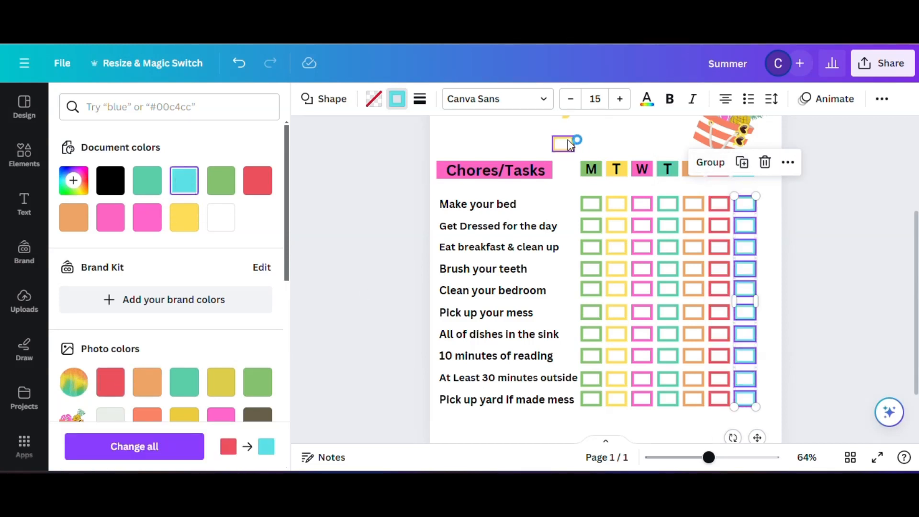
{"action": "left_click", "coordinate": [565, 145]}
{"action": "left_click", "coordinate": [559, 185]}
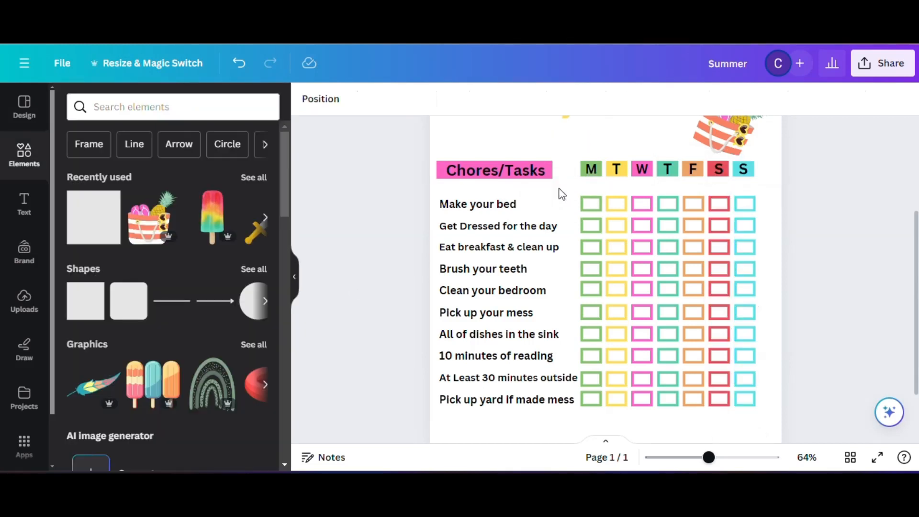
Step: Add a heading text box to the page and enter the child's first name in it
{"action": "left_click_drag", "start_coordinate": [915, 283], "coordinate": [915, 303]}
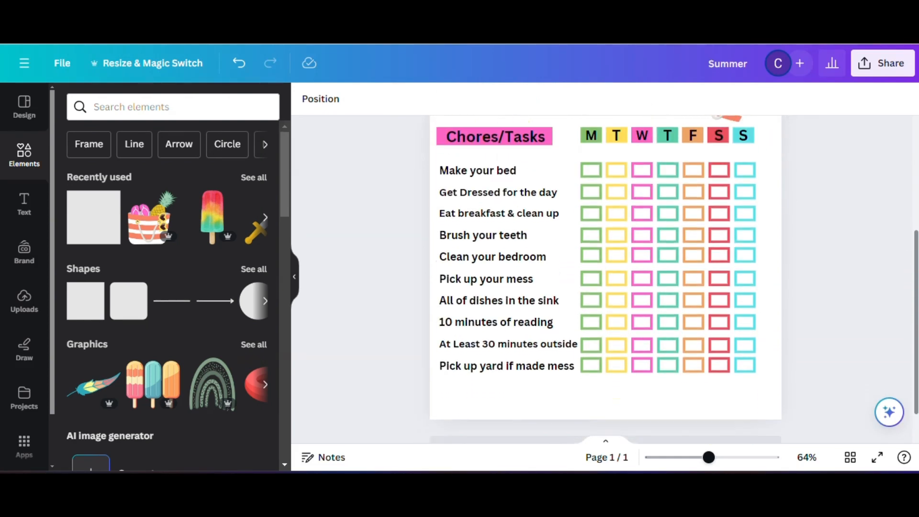
{"action": "left_click", "coordinate": [29, 205]}
{"action": "left_click", "coordinate": [153, 267]}
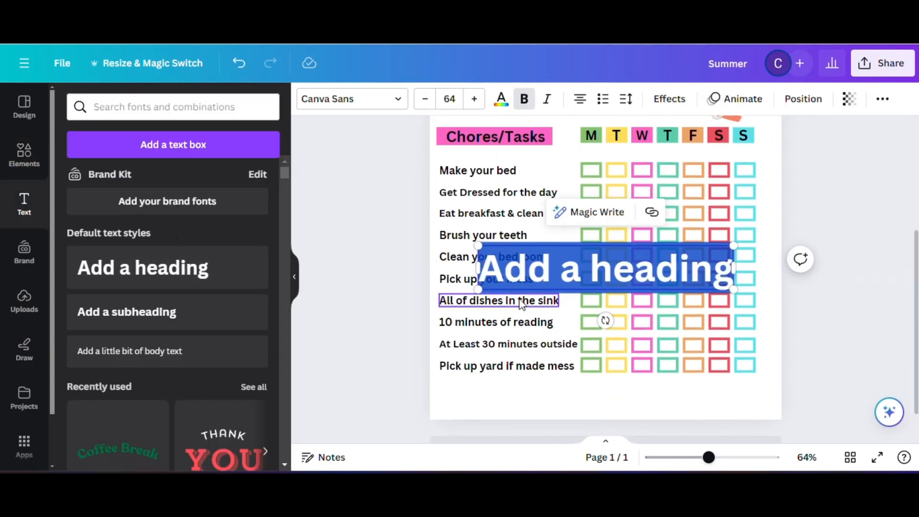
{"action": "type", "text": "Na"}
{"action": "key", "text": "BackSpace"}
{"action": "key", "text": "BackSpace"}
{"action": "type", "text": "Lyric"}
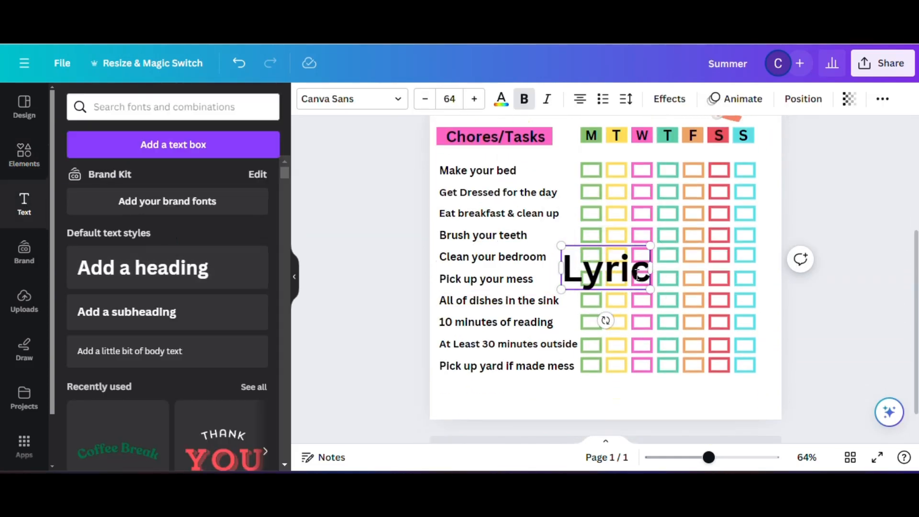
Step: Move the name heading to the empty space below the last chore and shrink it to font size 41.3
{"action": "left_click_drag", "start_coordinate": [603, 283], "coordinate": [560, 412]}
{"action": "left_click_drag", "start_coordinate": [607, 375], "coordinate": [632, 379]}
{"action": "mouse_move", "coordinate": [601, 396]}
{"action": "left_mouse_down"}
{"action": "mouse_move", "coordinate": [591, 395]}
{"action": "mouse_move", "coordinate": [612, 384]}
{"action": "left_mouse_up"}
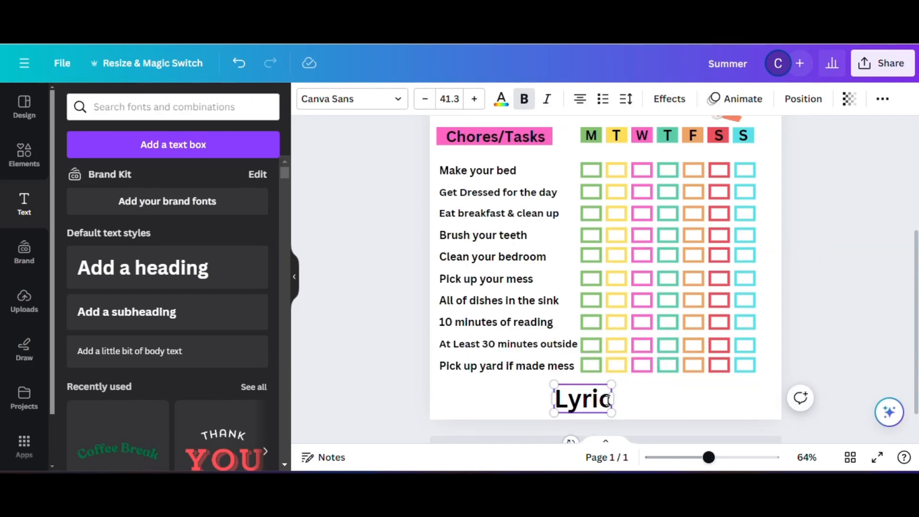
Step: Extend the heading to the child's name in possessive form followed by "Chore Chart" and shift it slightly to the right
{"action": "type", "text": "'s Chore"}
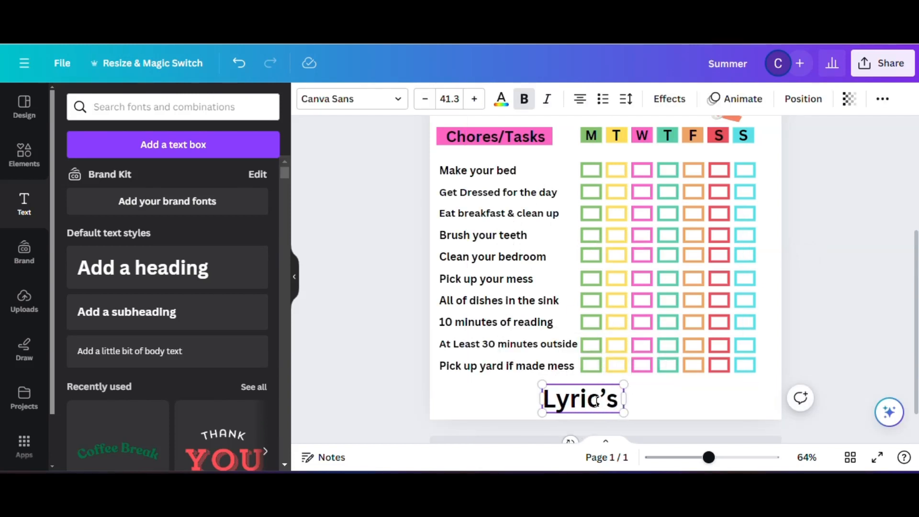
{"action": "type", "text": " Chart"}
{"action": "left_click", "coordinate": [720, 404]}
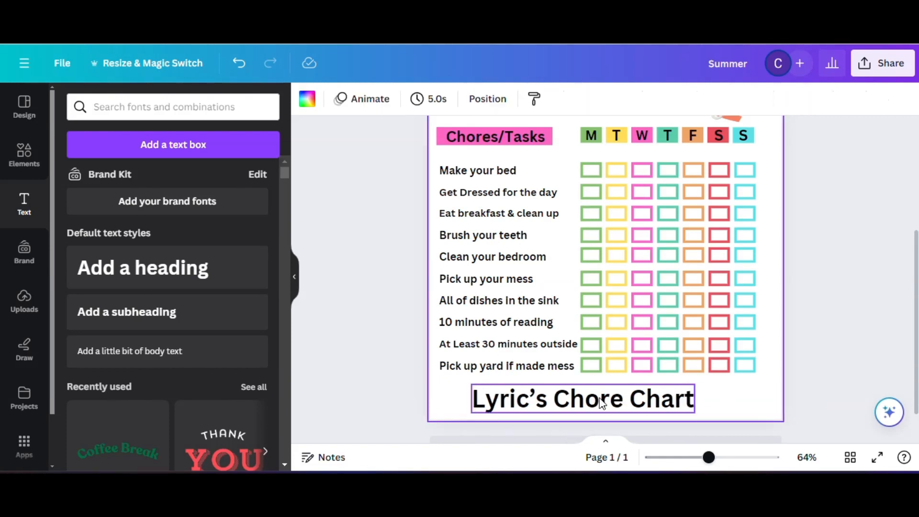
{"action": "left_click_drag", "start_coordinate": [605, 396], "coordinate": [603, 395]}
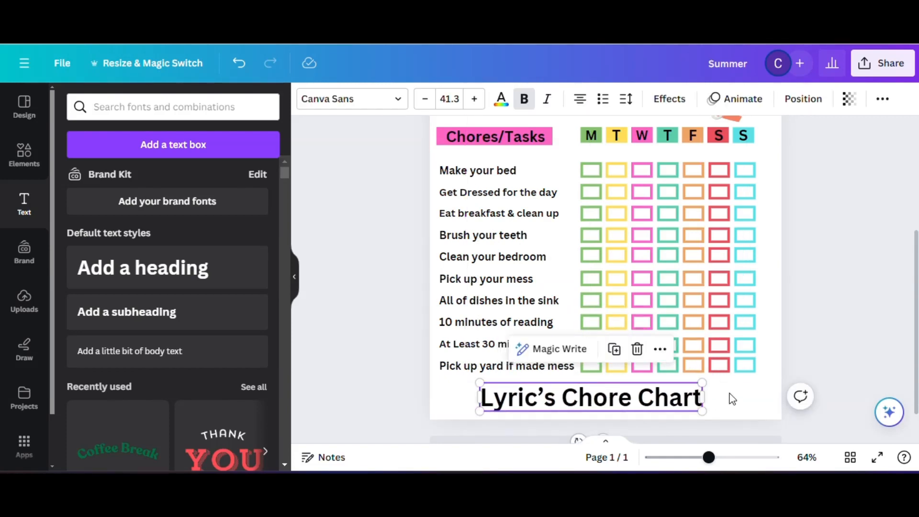
{"action": "left_click", "coordinate": [728, 396]}
Step: Try light blue and teal as the text colour of the "Chore Chart" heading, and return it to black
{"action": "left_click_drag", "start_coordinate": [722, 455], "coordinate": [689, 460]}
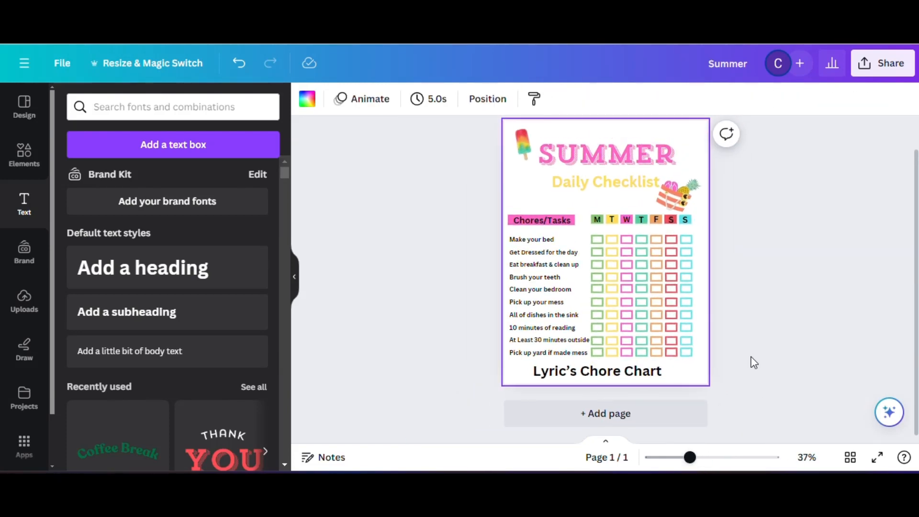
{"action": "triple_click", "coordinate": [563, 376]}
{"action": "left_click", "coordinate": [501, 99]}
{"action": "left_click", "coordinate": [184, 180]}
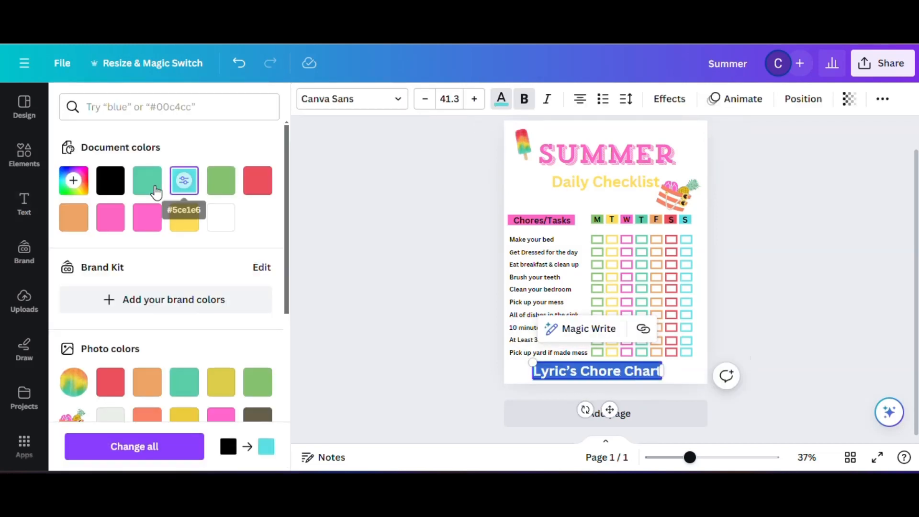
{"action": "left_click", "coordinate": [156, 192]}
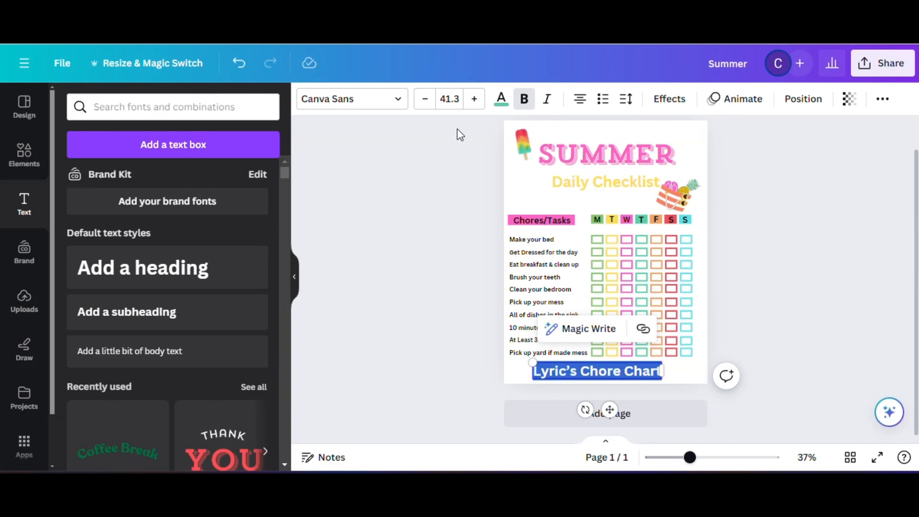
{"action": "left_click", "coordinate": [501, 98]}
{"action": "left_click", "coordinate": [185, 181]}
{"action": "left_click", "coordinate": [695, 375]}
{"action": "left_click", "coordinate": [634, 373]}
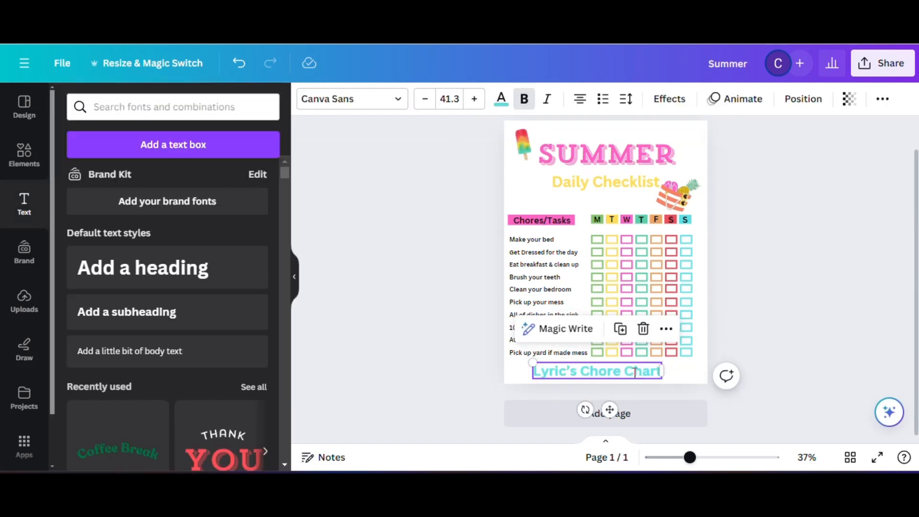
{"action": "triple_click", "coordinate": [634, 372]}
{"action": "left_click", "coordinate": [501, 98]}
{"action": "left_click", "coordinate": [110, 181]}
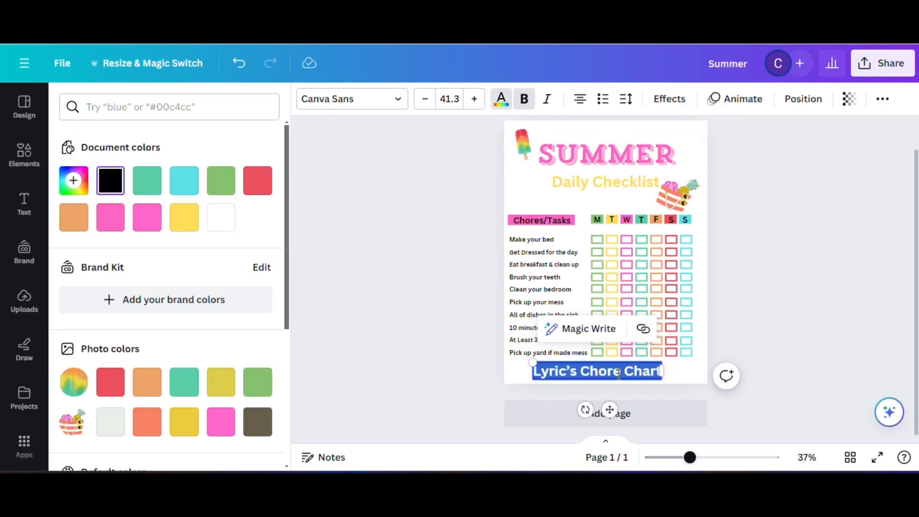
Step: Nudge the "Chore Chart" heading slightly to the right beneath the checklist and bring the whole page into view
{"action": "left_click_drag", "start_coordinate": [609, 410], "coordinate": [616, 410]}
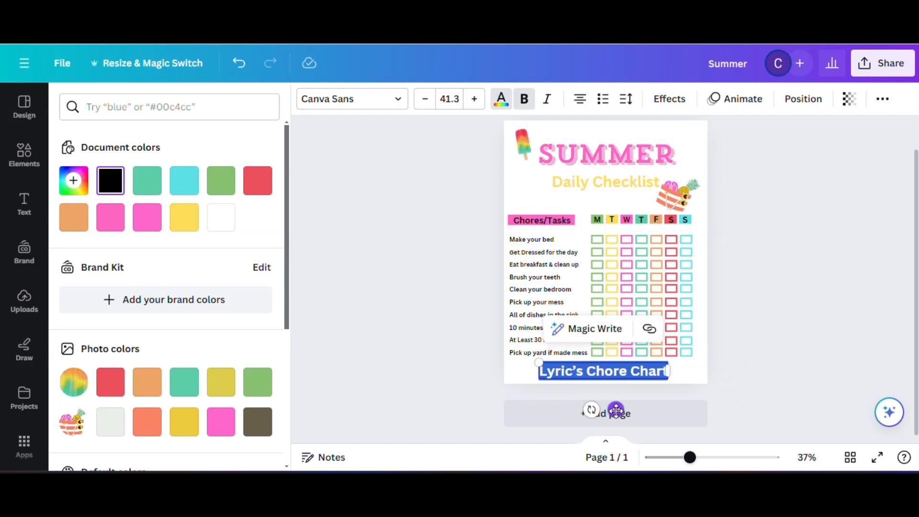
{"action": "left_click", "coordinate": [691, 364]}
{"action": "left_click", "coordinate": [693, 458]}
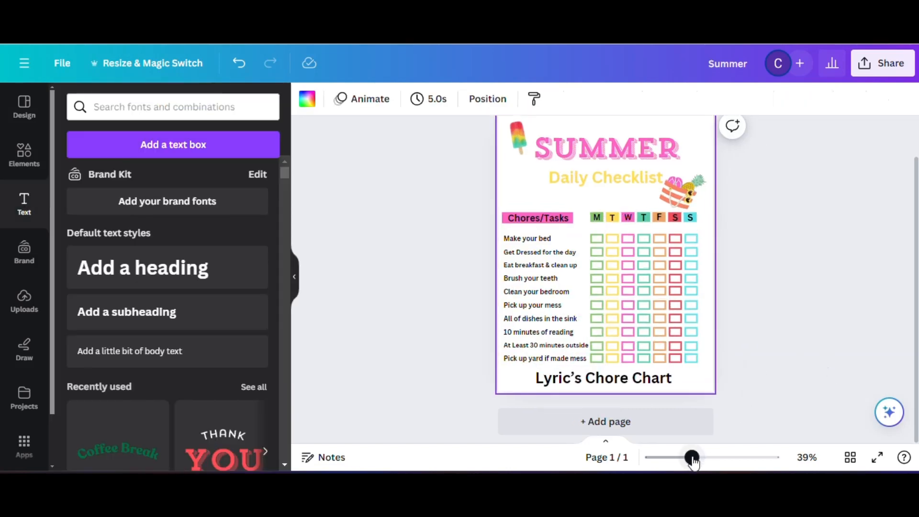
{"action": "left_click_drag", "start_coordinate": [692, 458], "coordinate": [696, 458]}
{"action": "scroll", "coordinate": [909, 352], "scroll_direction": "up", "scroll_amount": 1}
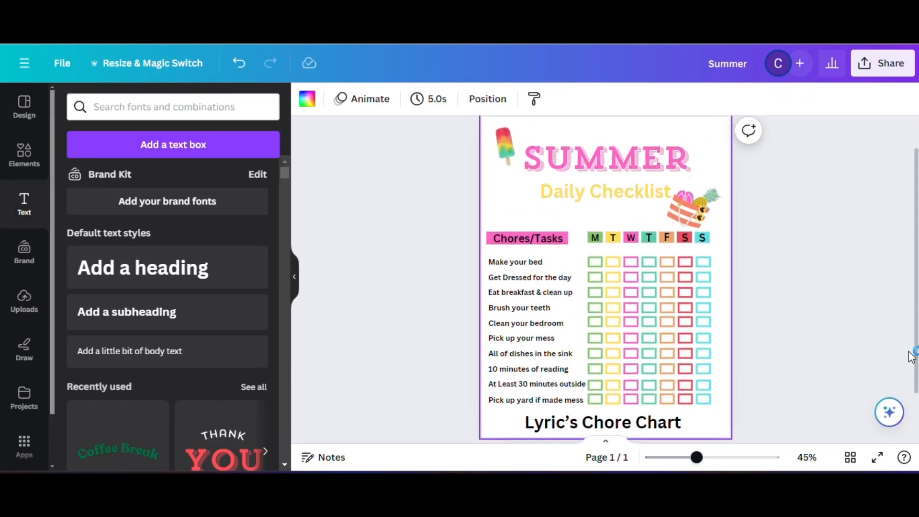